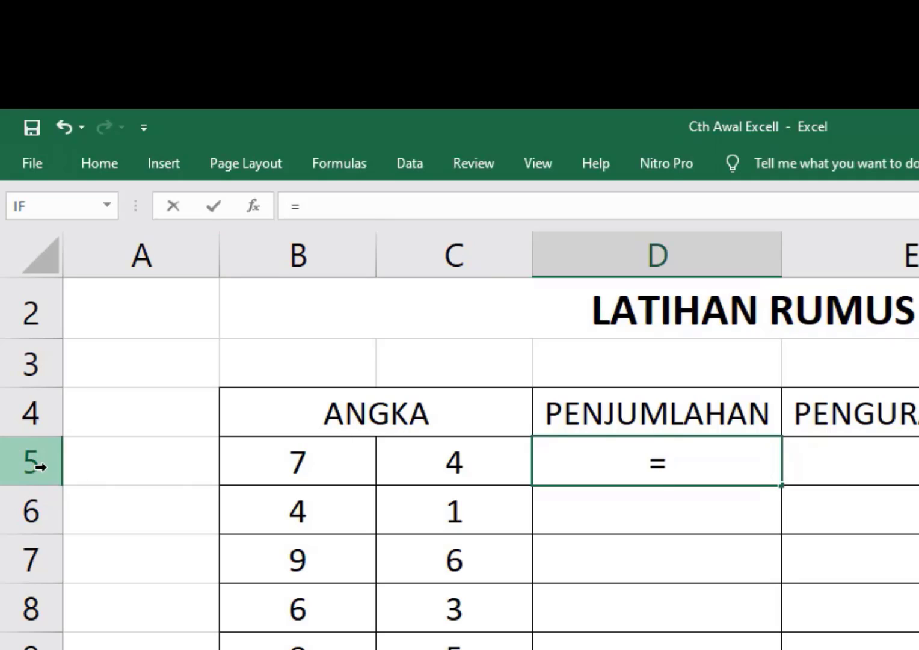
Complete the formula in D5 as =B5+C5 to add the first row's two ANGKA numbers.
left_click(279, 467)
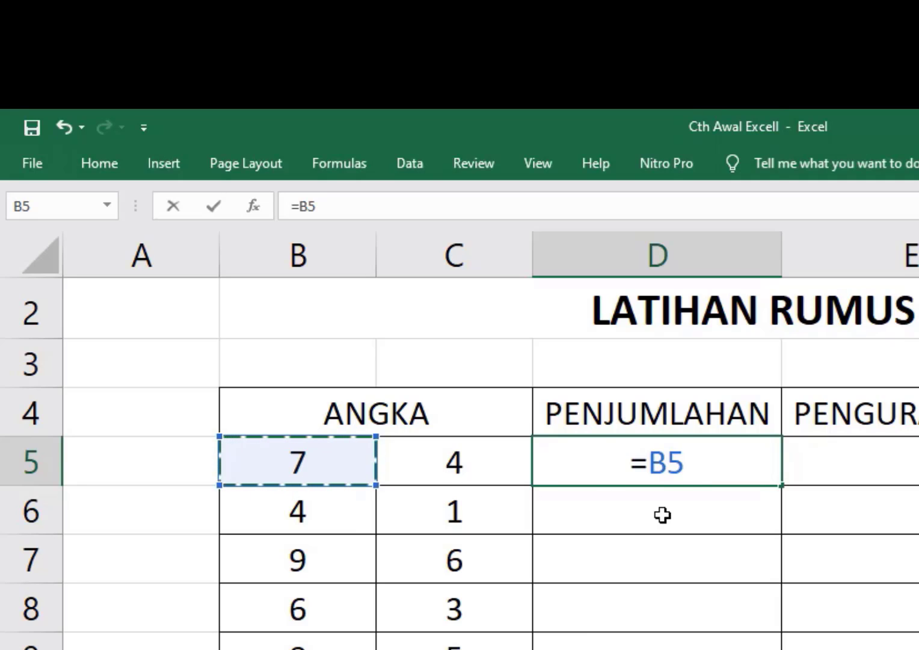
type("+")
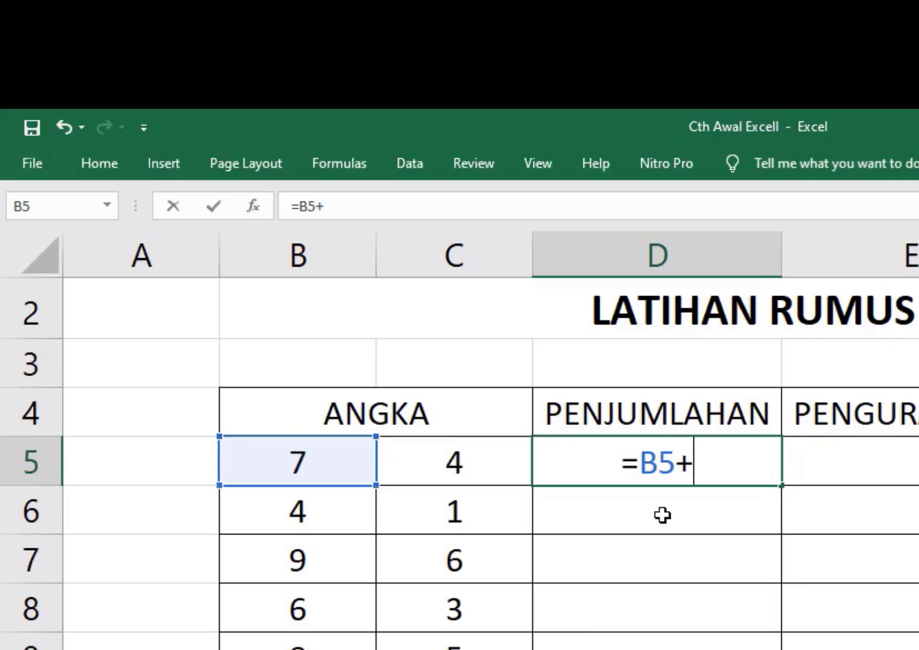
left_click(462, 462)
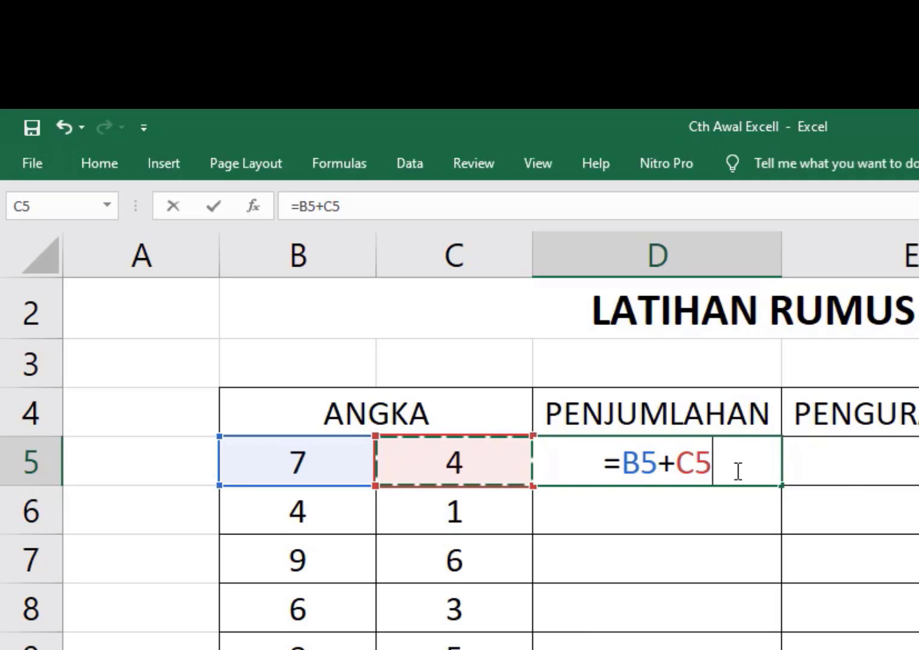
key("Return")
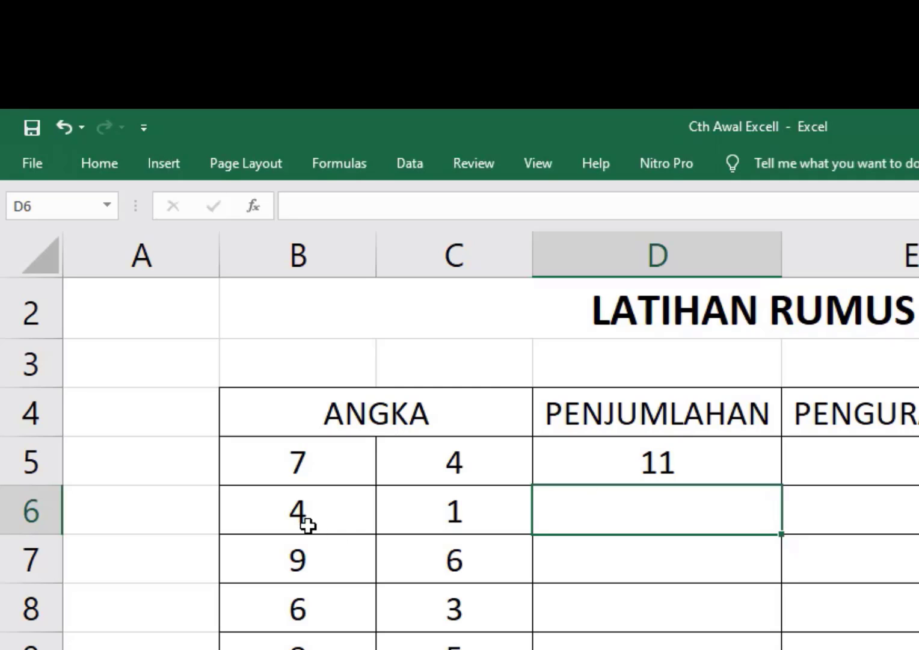
Copy the D5 addition formula down the PENJUMLAHAN column through D11 and check the copied formula in D6.
left_click(686, 458)
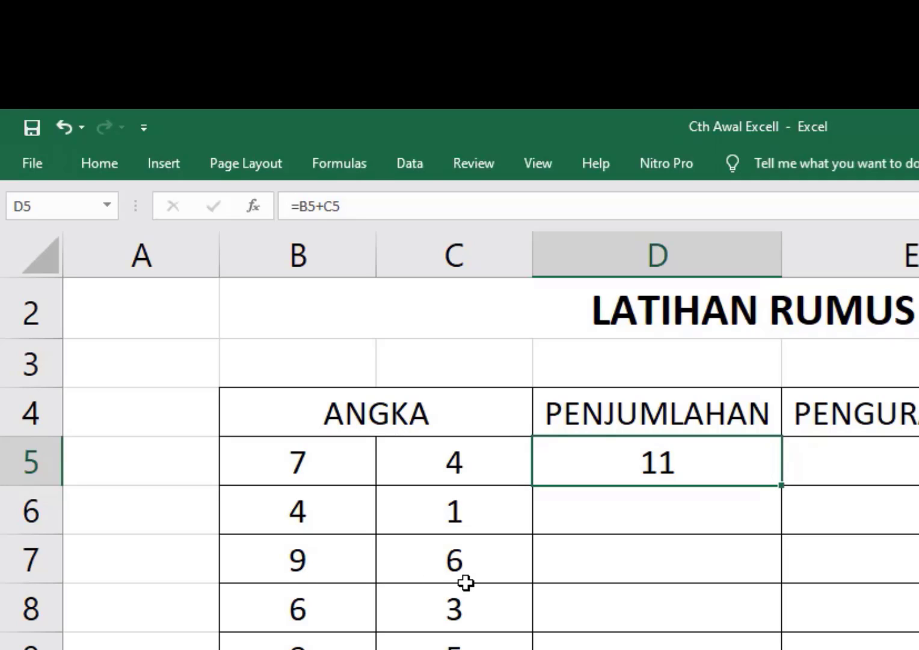
left_click(559, 531)
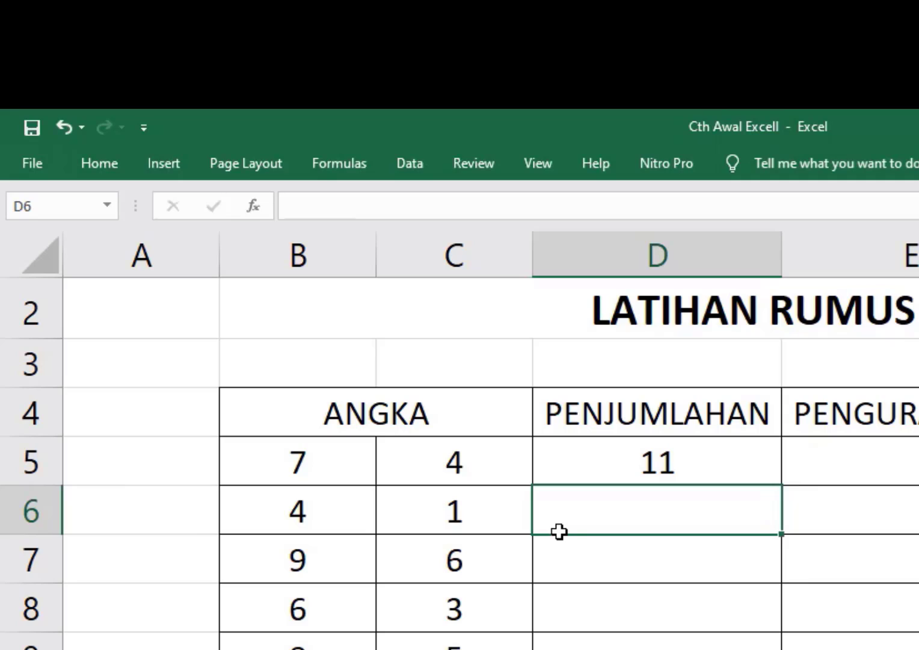
left_click(669, 461)
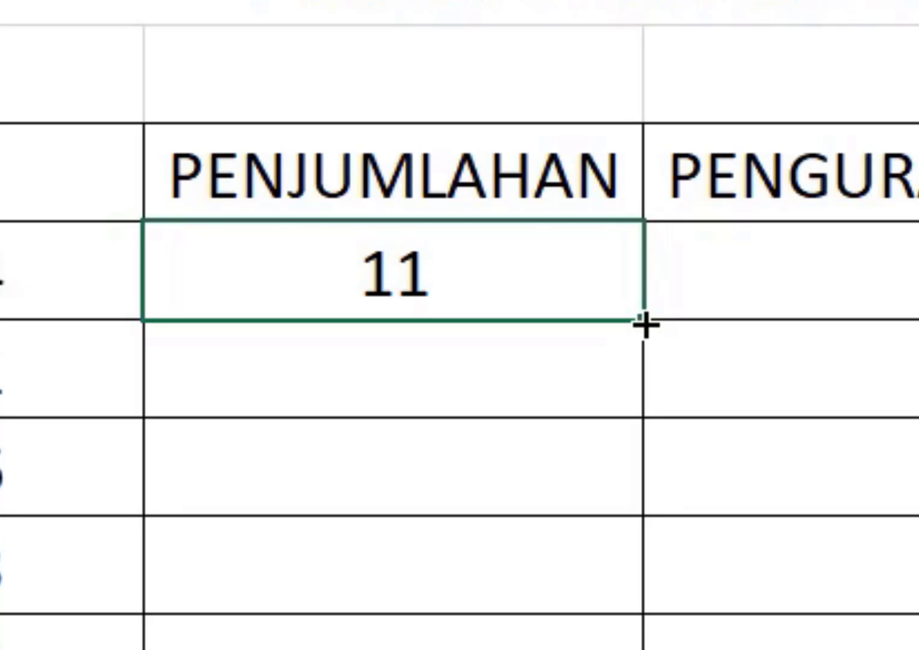
left_click_drag(645, 325, 632, 649)
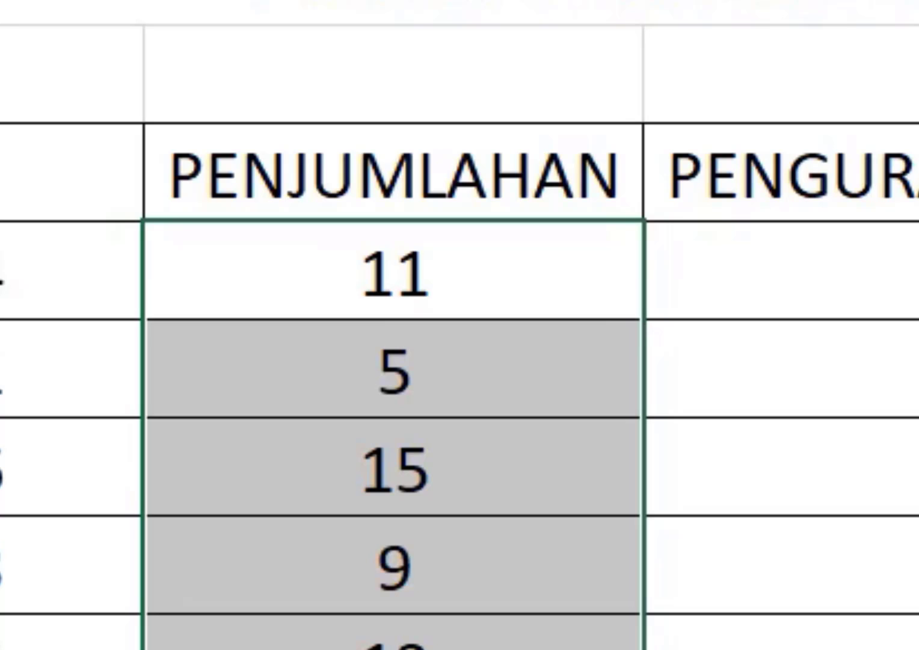
left_click(287, 391)
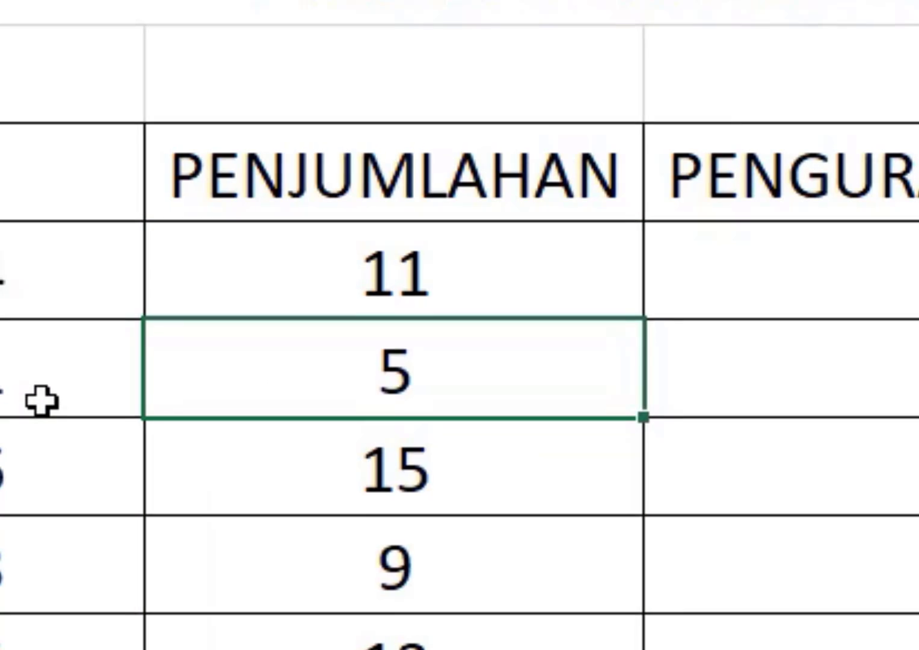
left_click(542, 329)
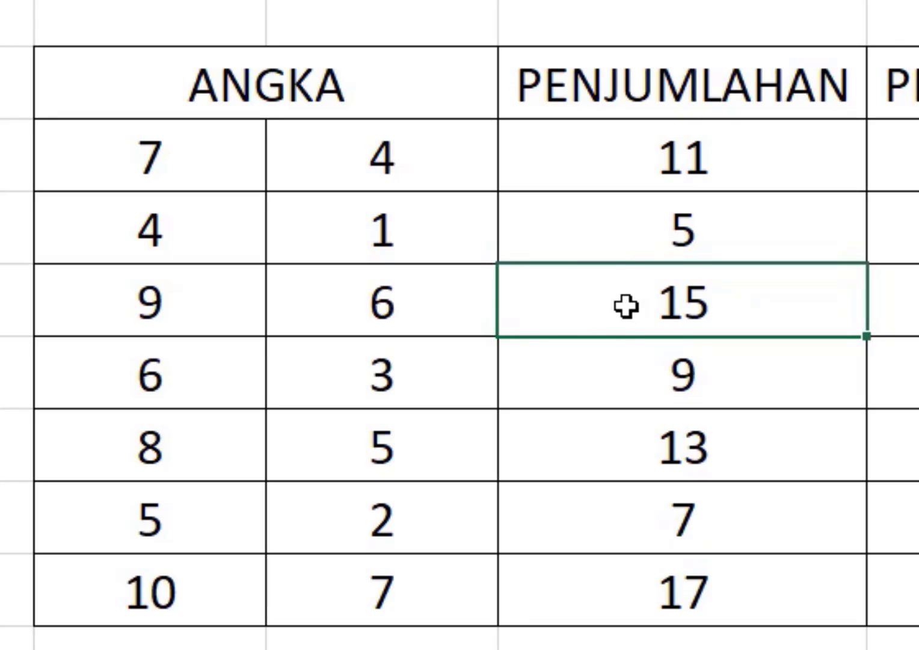
left_click(597, 245)
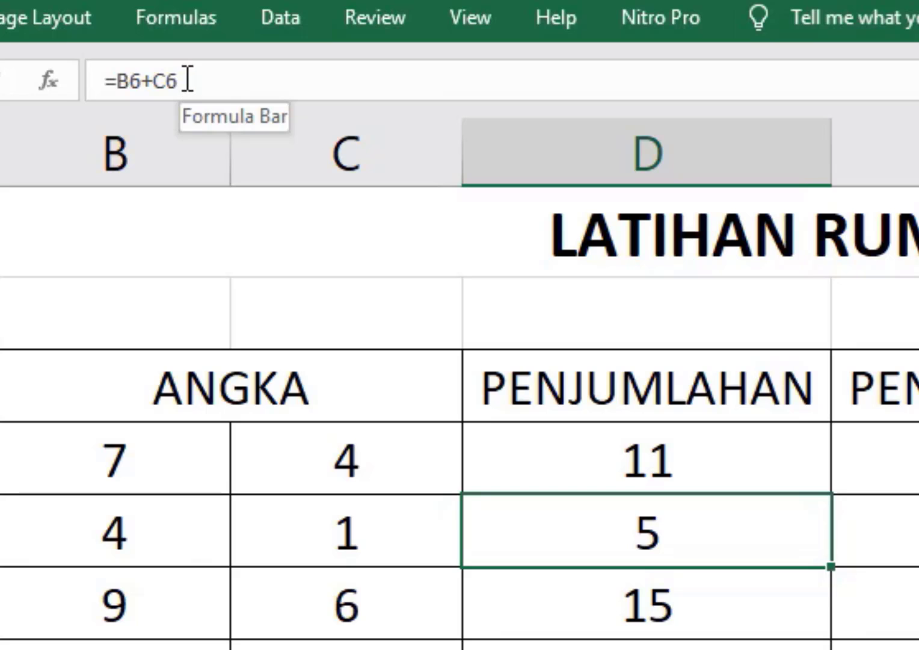
Change the formula in D5 to =B6+C6 so it adds the second row's numbers.
left_click(546, 461)
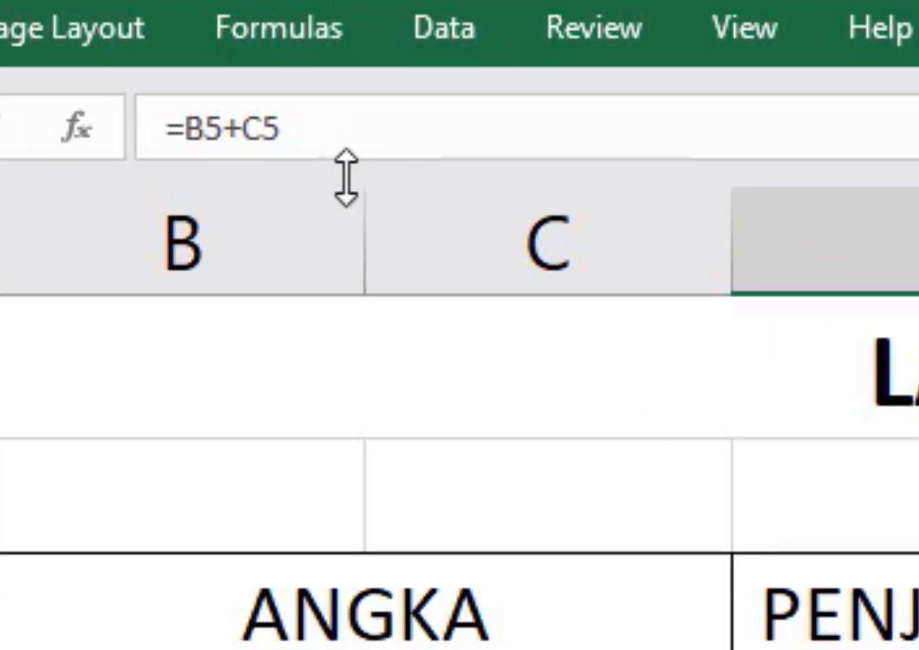
left_click(299, 126)
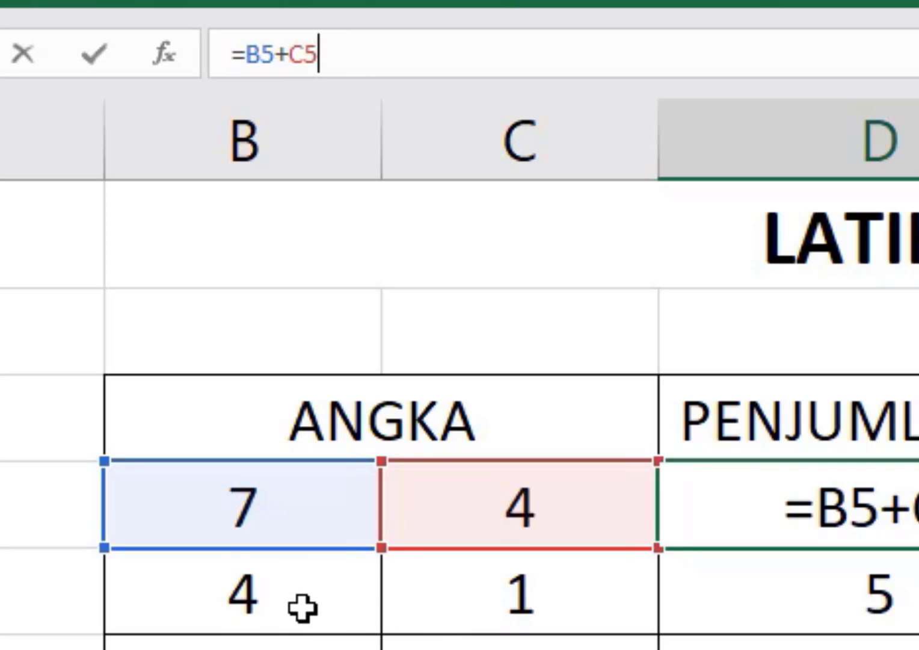
left_click(276, 54)
key("BackSpace")
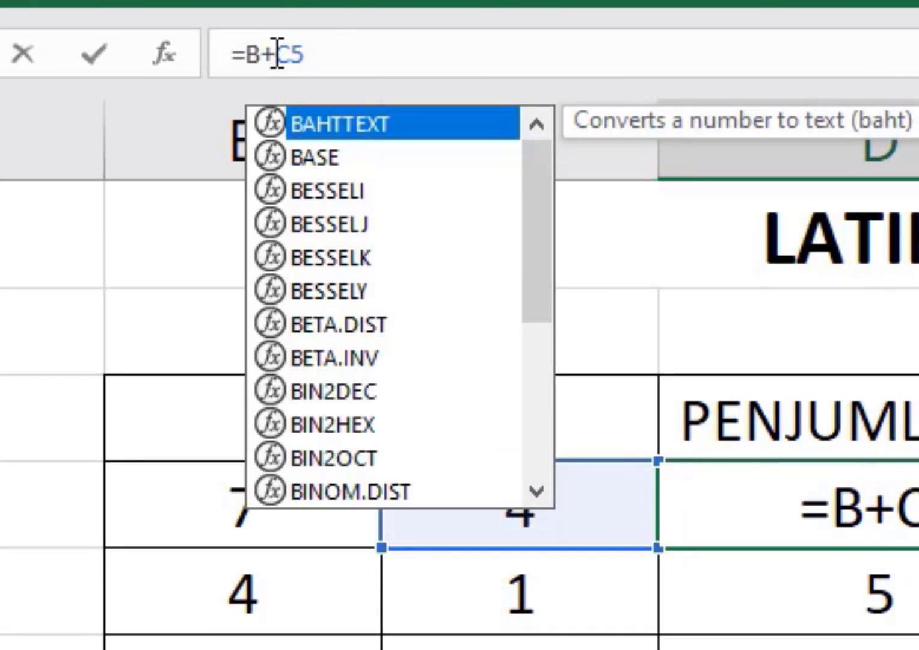
type("6")
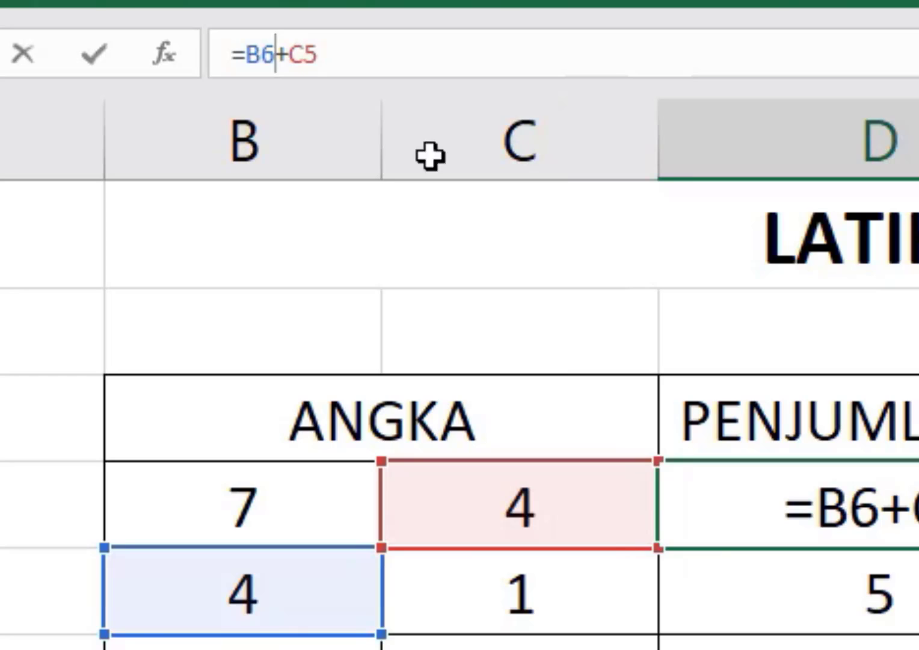
key("BackSpace")
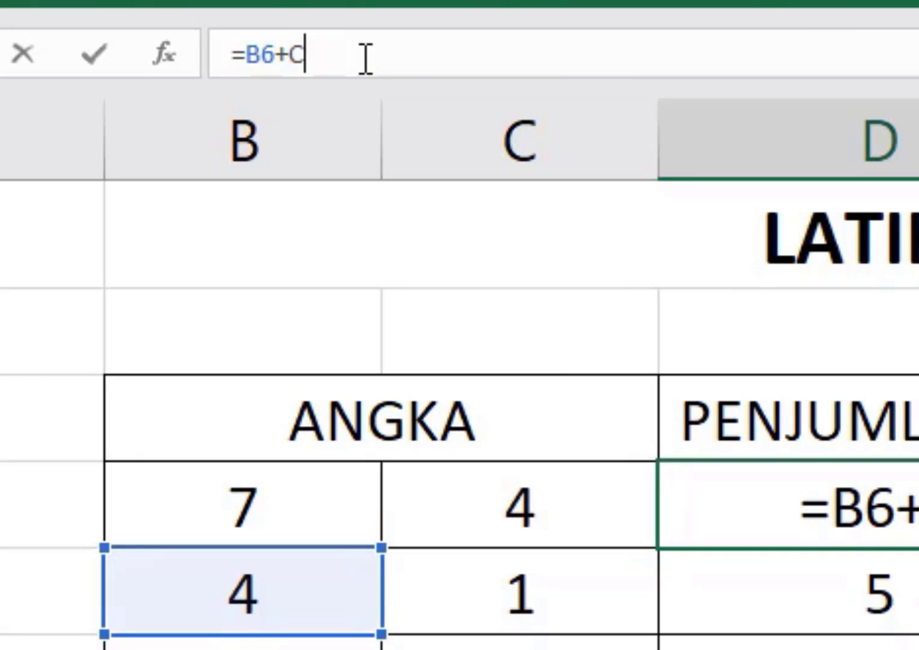
type("6")
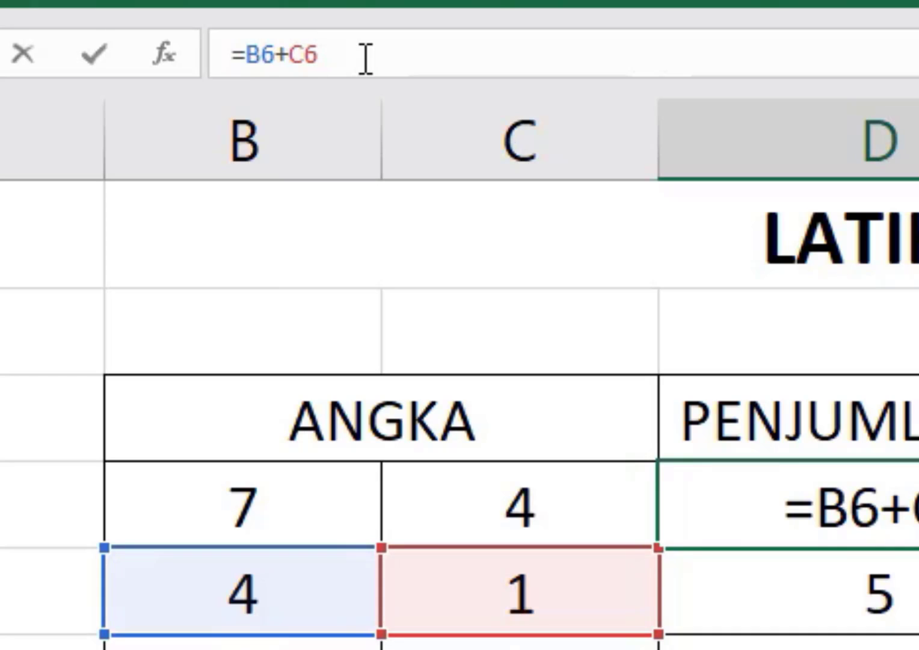
key("Return")
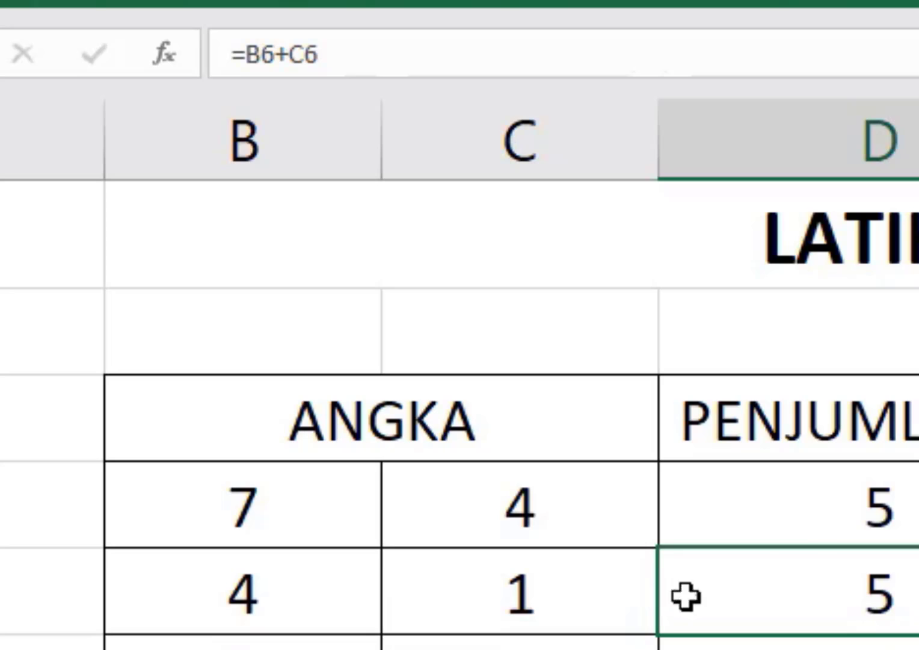
left_click(815, 529)
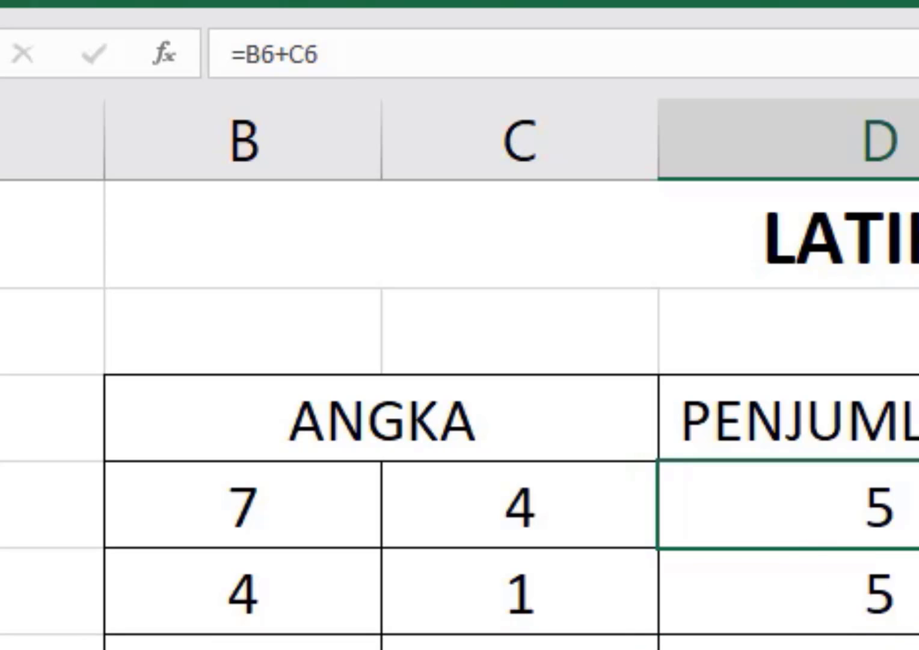
Enter =SUM(B5:B11) in B12, below the first ANGKA column, to total its numbers.
left_click(244, 648)
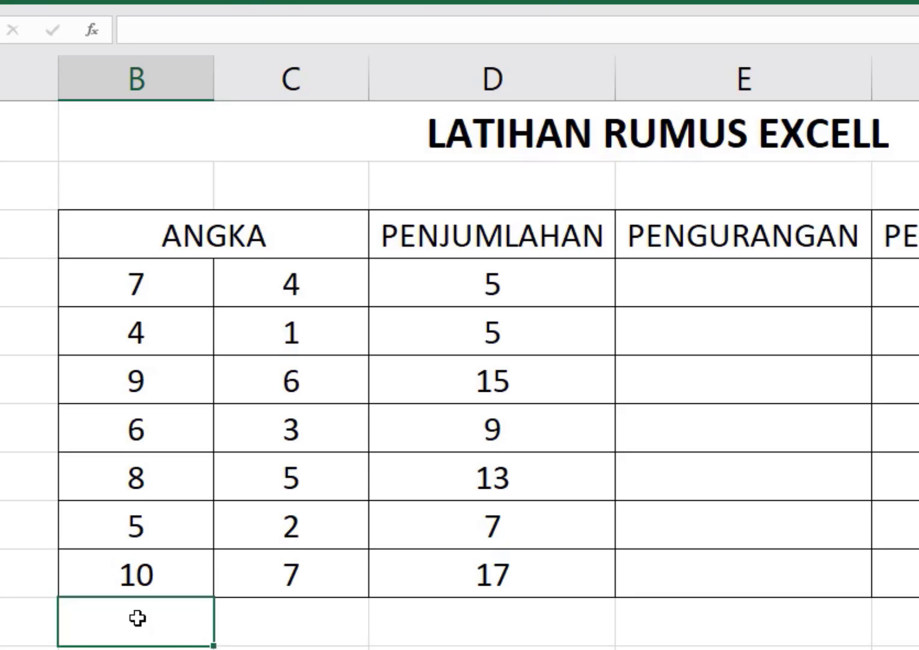
type("s")
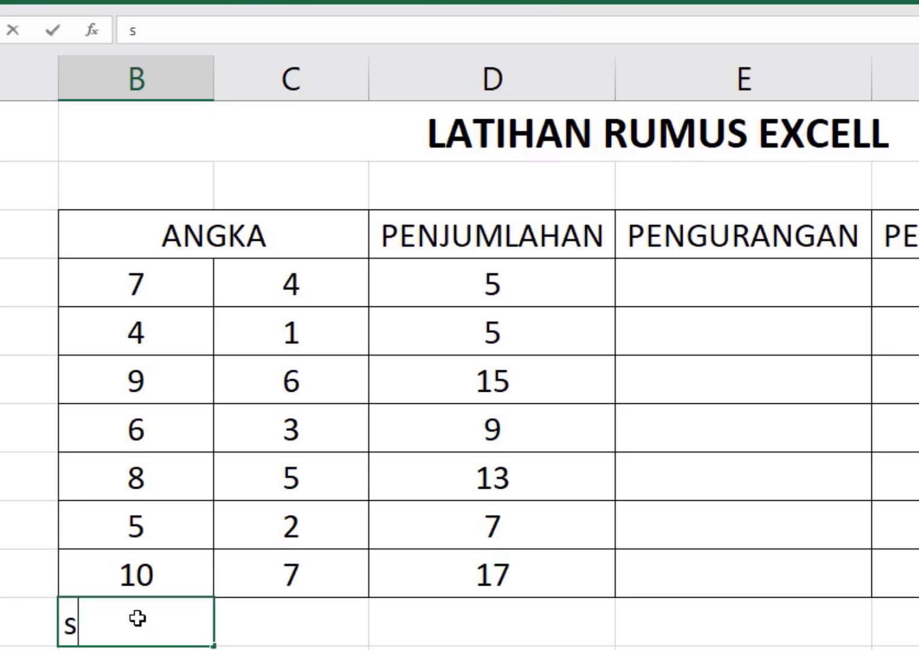
key("BackSpace")
type("SUM")
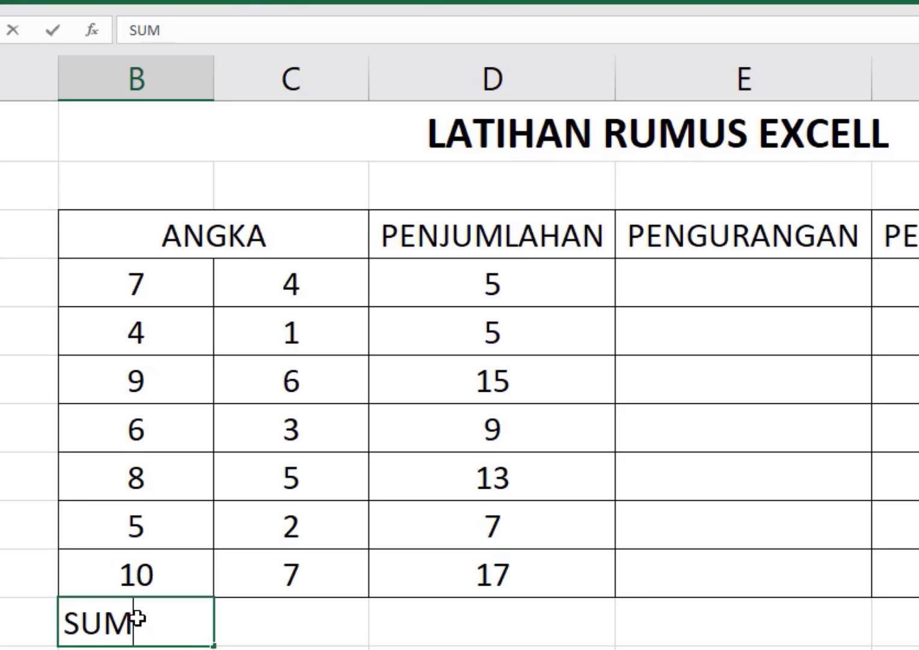
left_click(66, 622)
type("=")
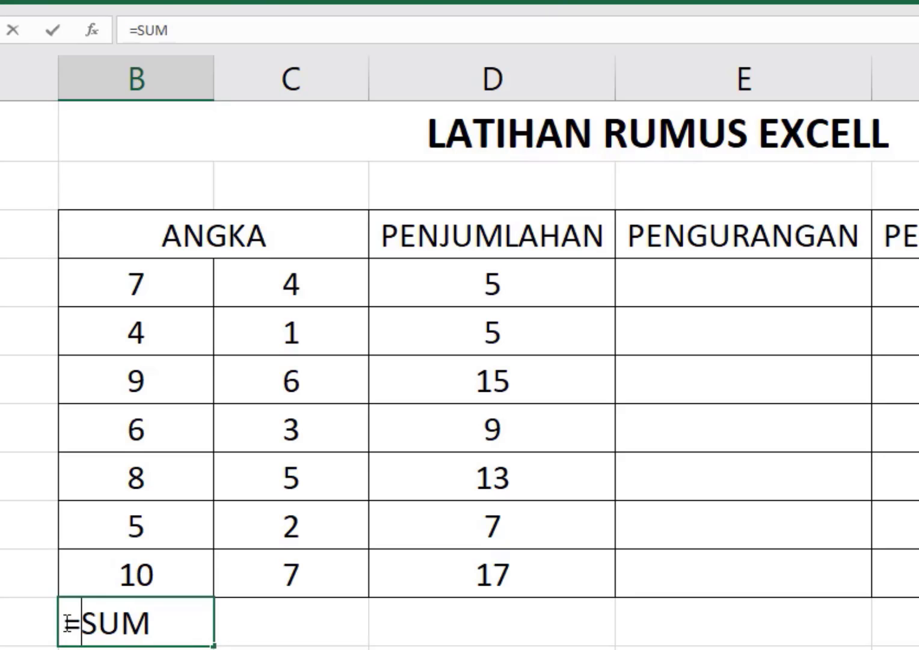
left_click(160, 621)
type("(")
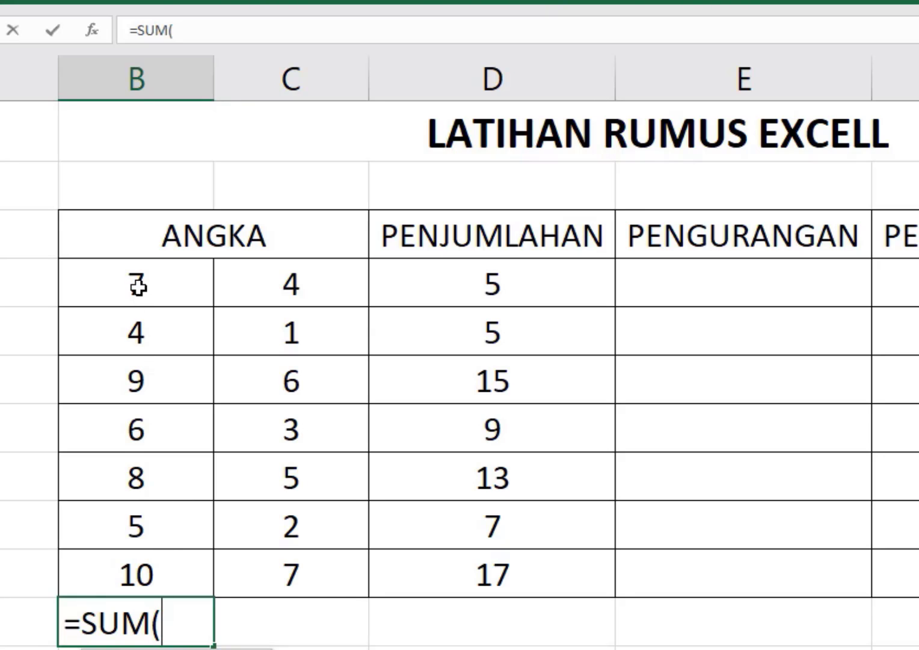
type("B5:")
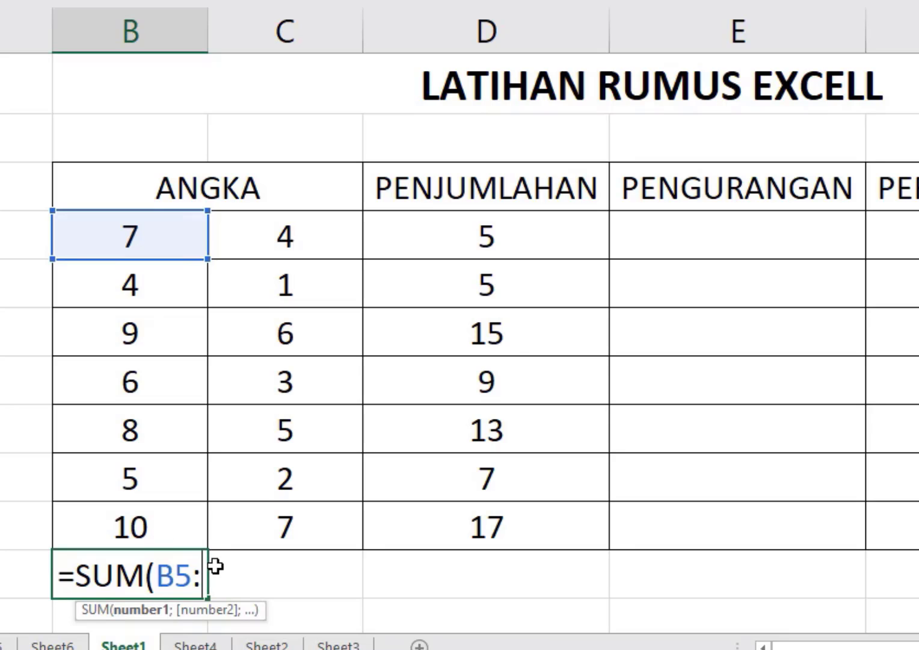
type("B")
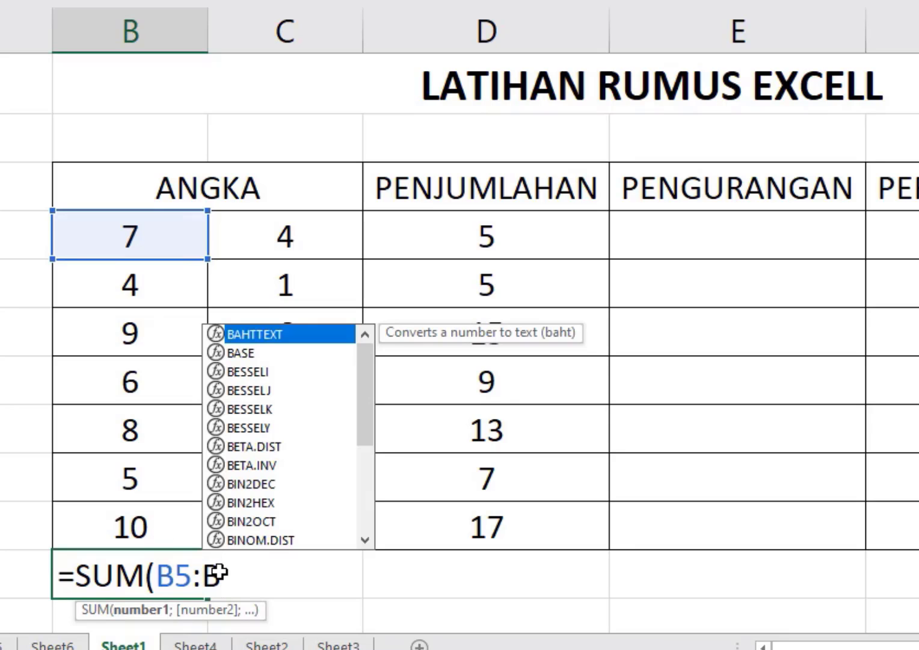
type("11")
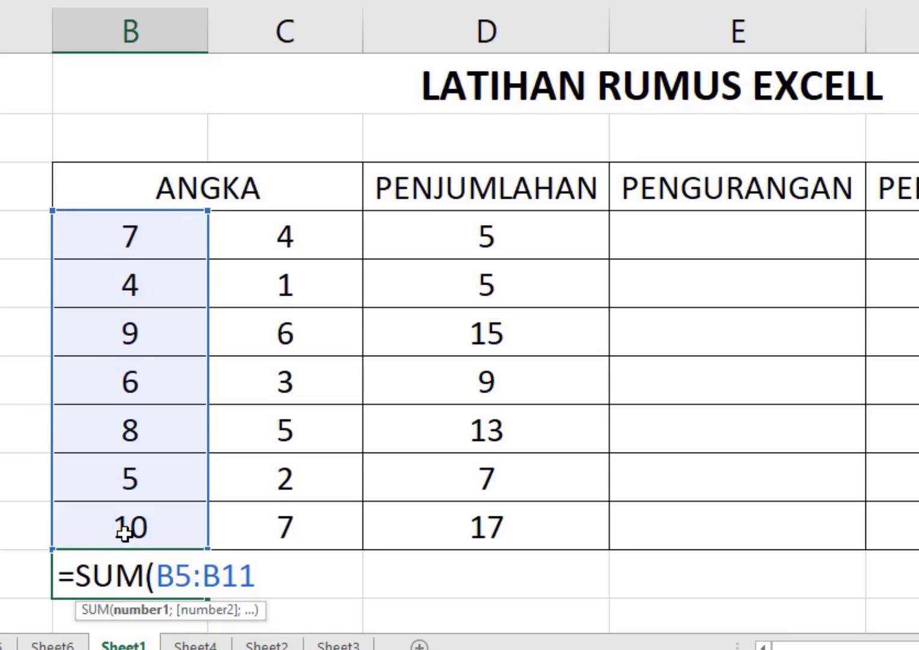
type(")")
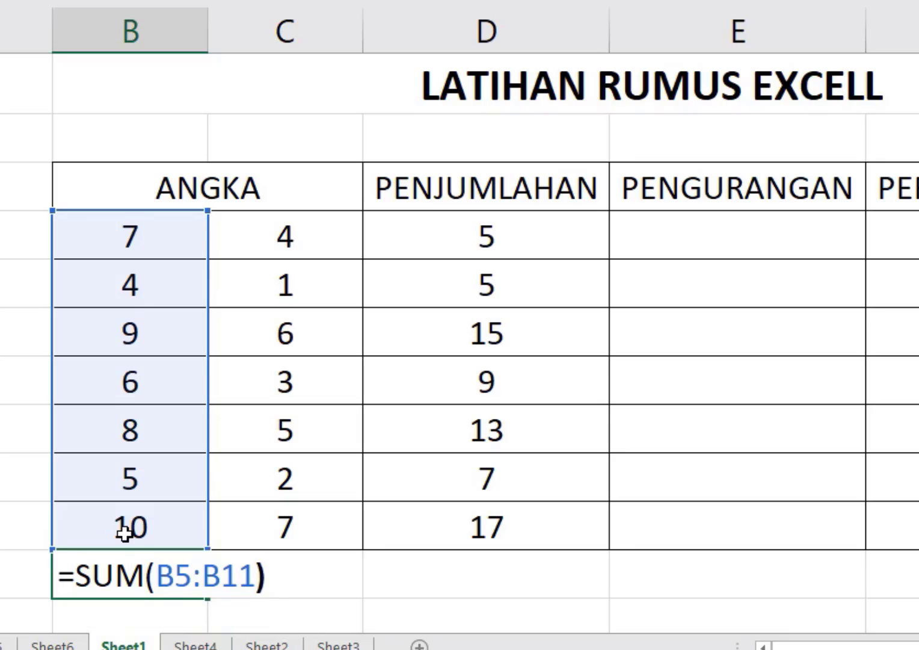
key("Return")
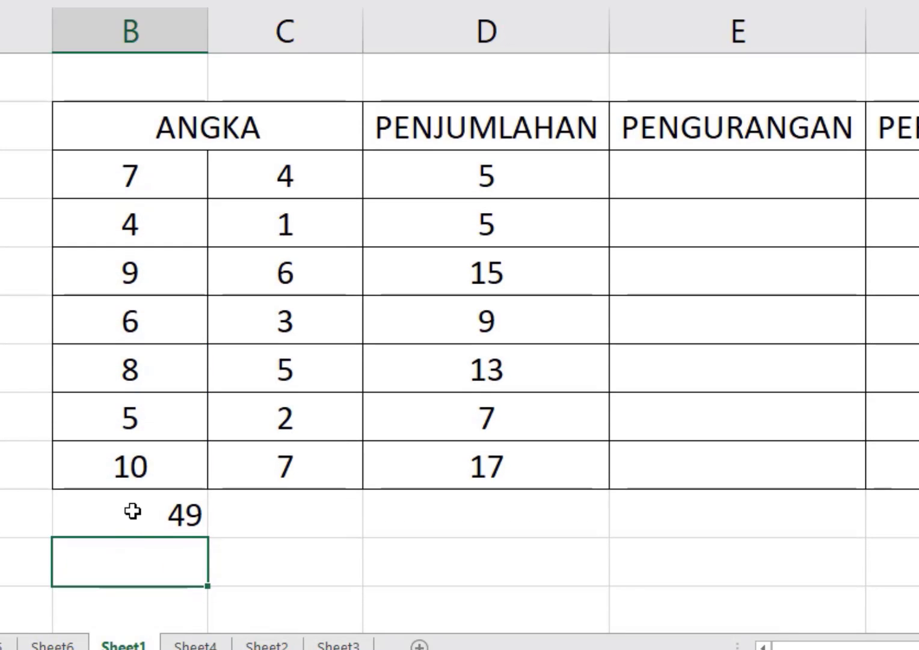
Center the total in B12 horizontally and inspect its SUM formula without changing it.
left_click(127, 509)
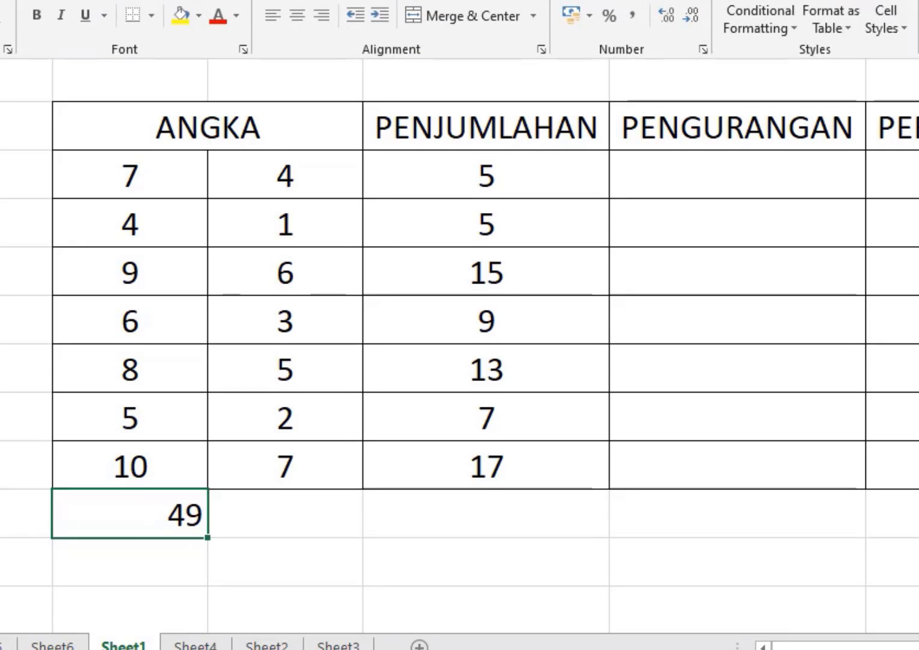
left_click(299, 18)
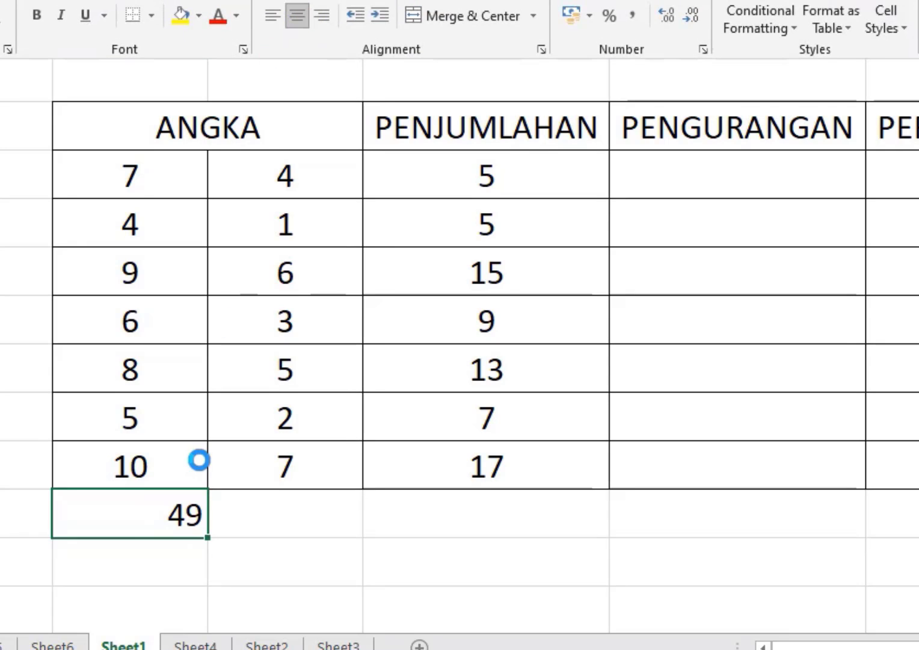
double_click(165, 504)
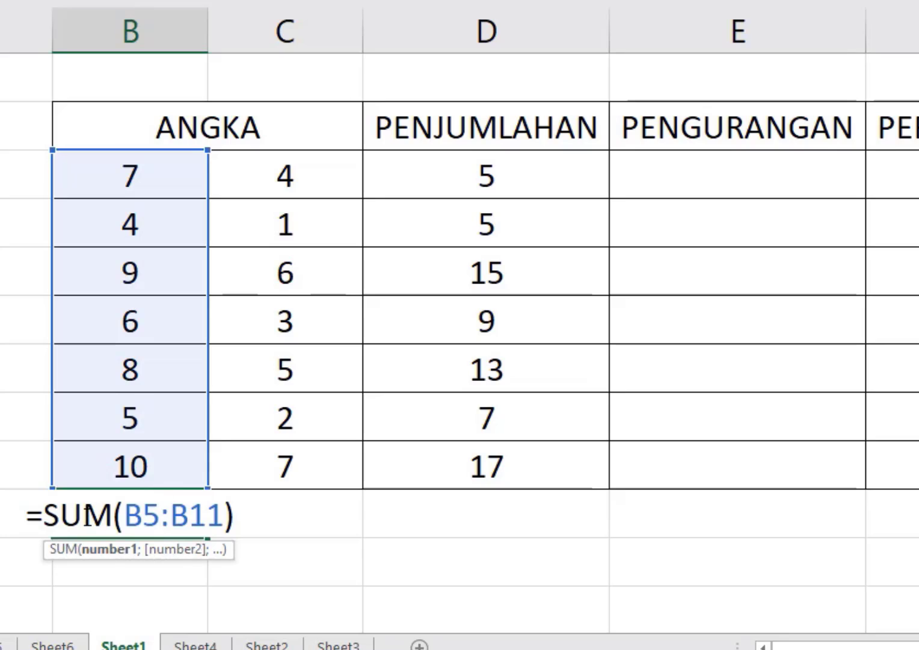
left_click(35, 522)
left_click(61, 527)
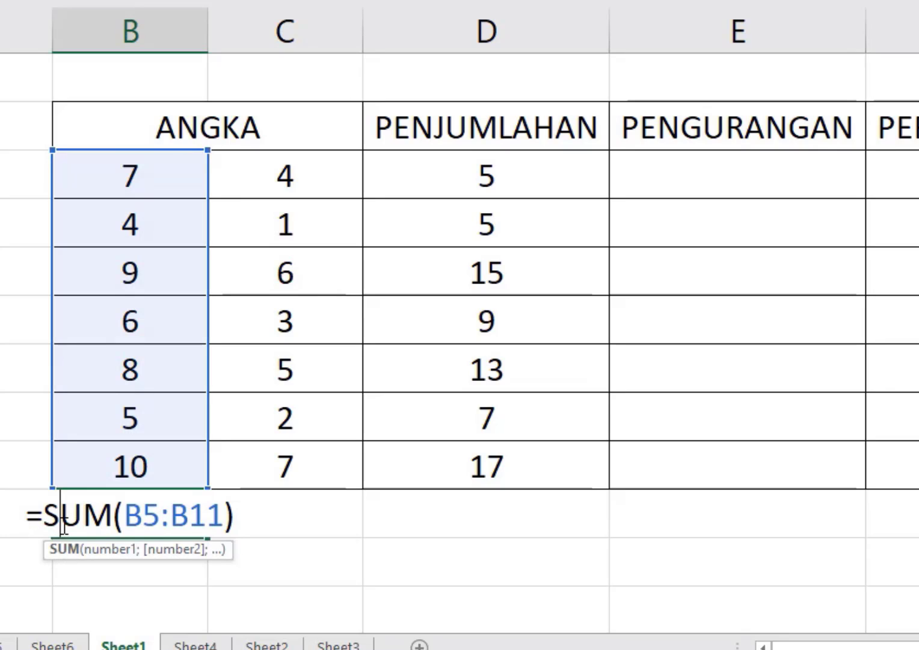
left_click(45, 518)
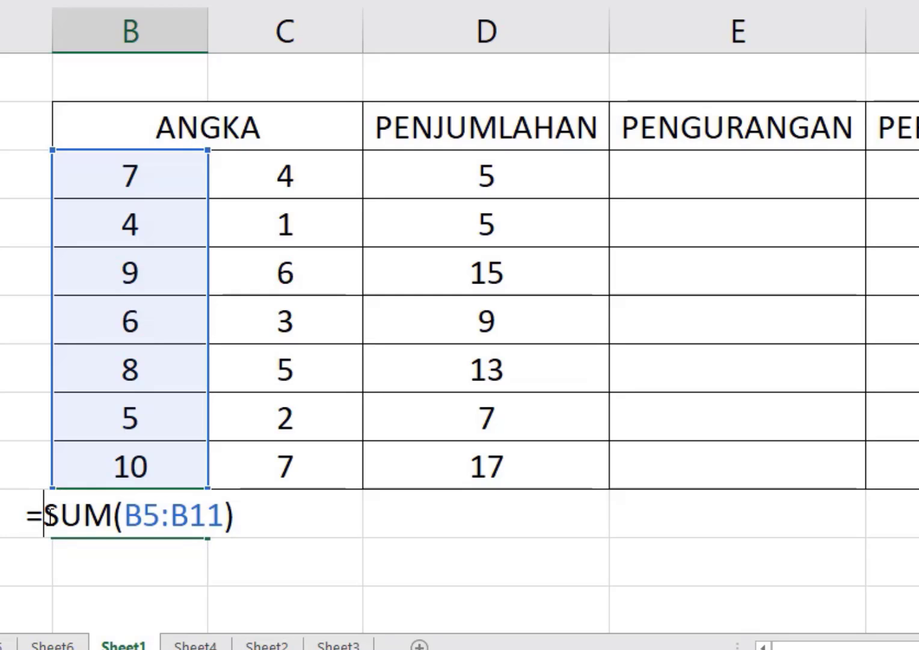
key("Return")
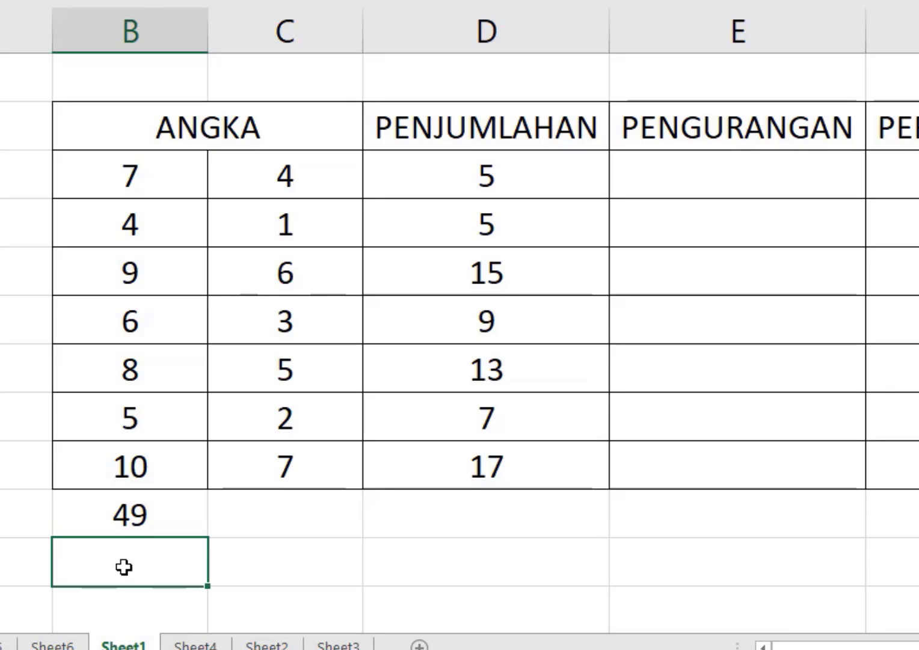
Enter =B5+B6+B7+B8+B9+B10+B11 in B13, below the SUM total, and center the cell horizontally.
type("=")
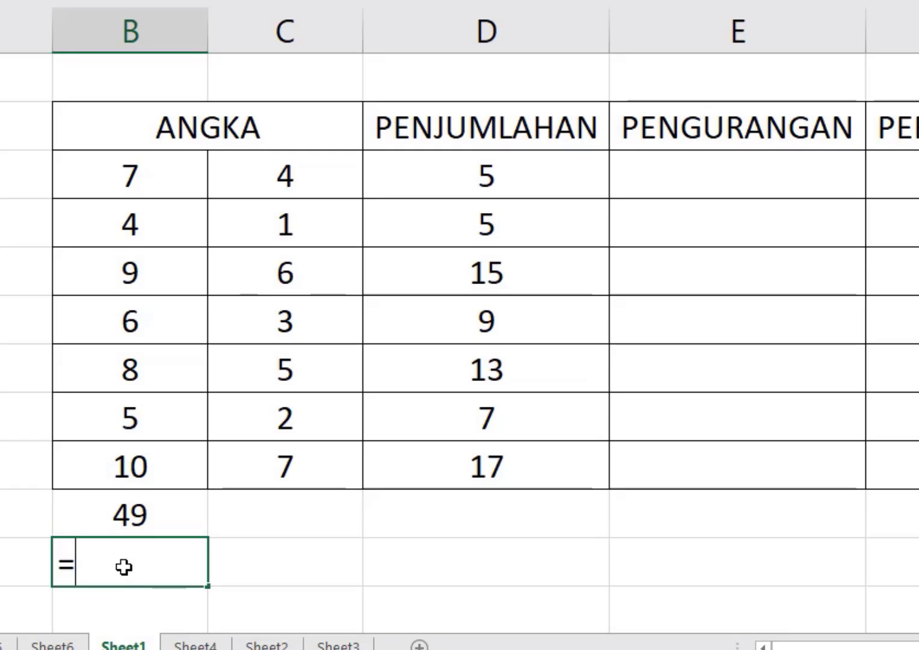
left_click(182, 184)
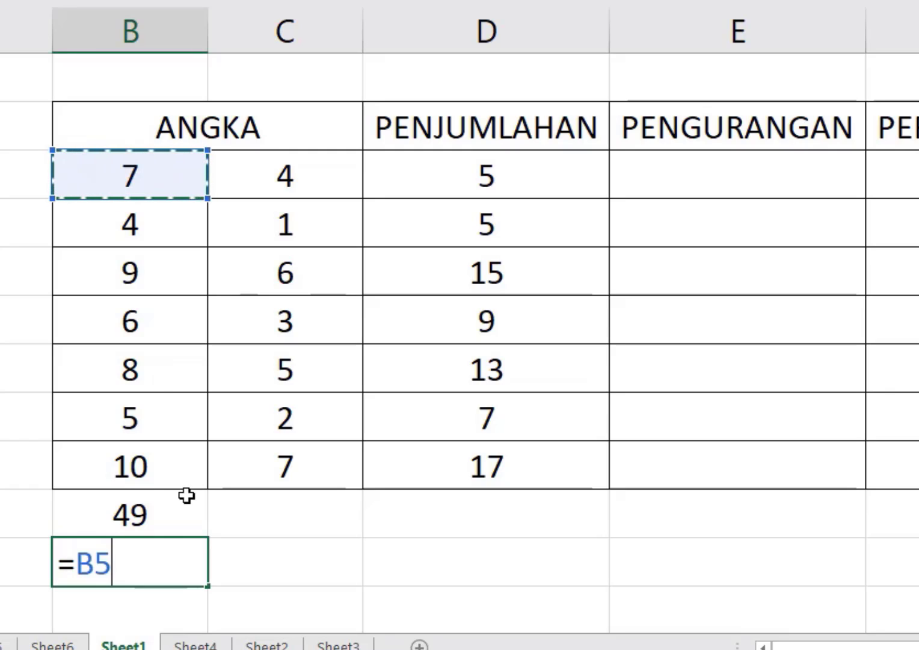
type("+")
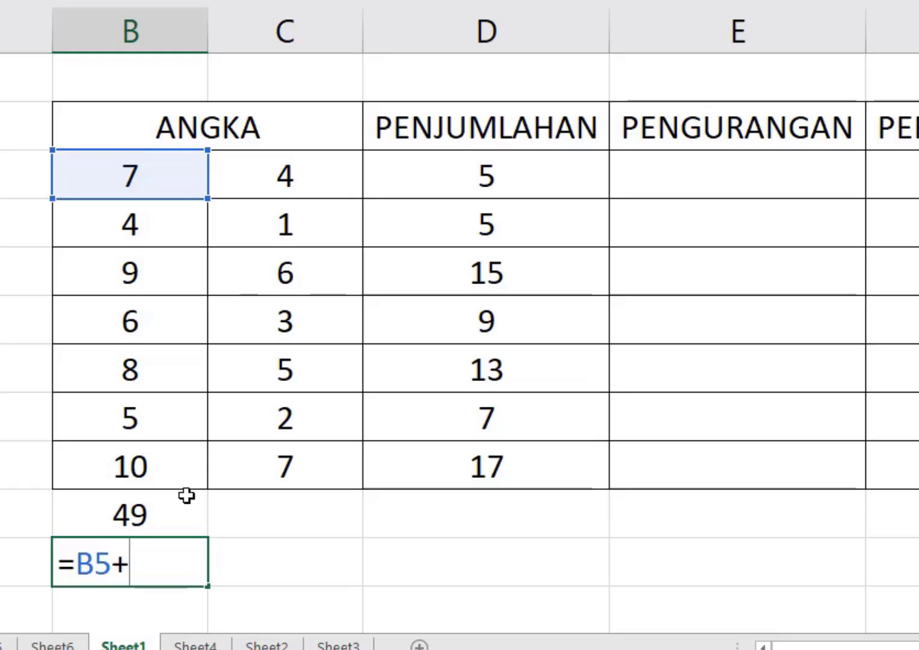
left_click(128, 223)
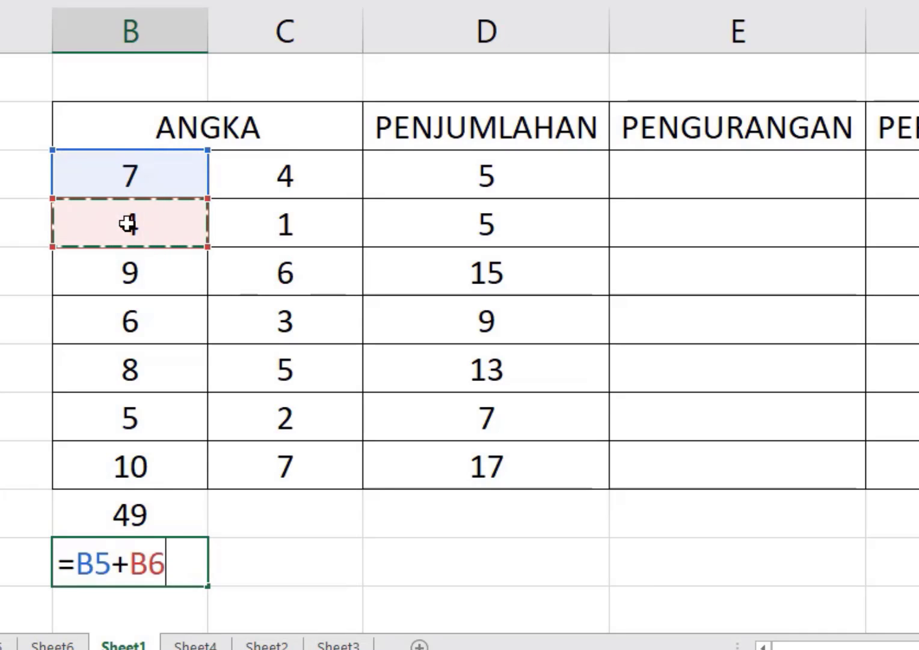
type("+")
left_click(133, 270)
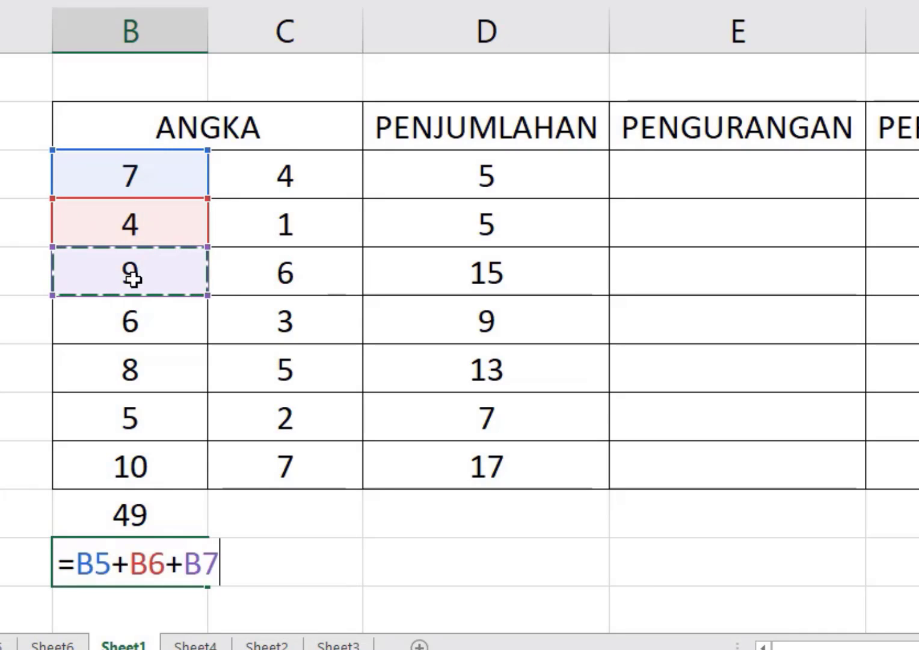
type("+")
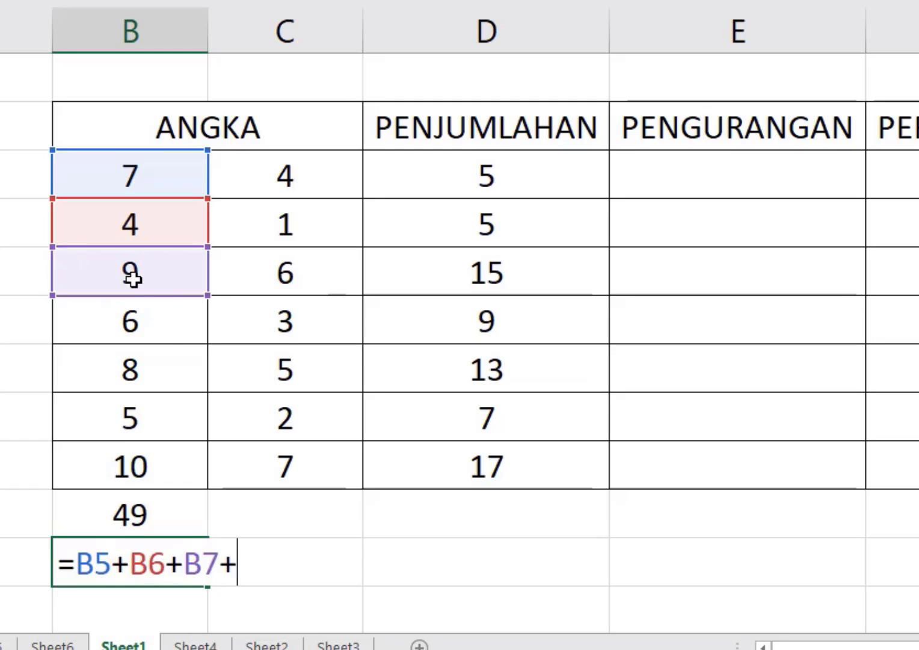
left_click(167, 334)
type("+")
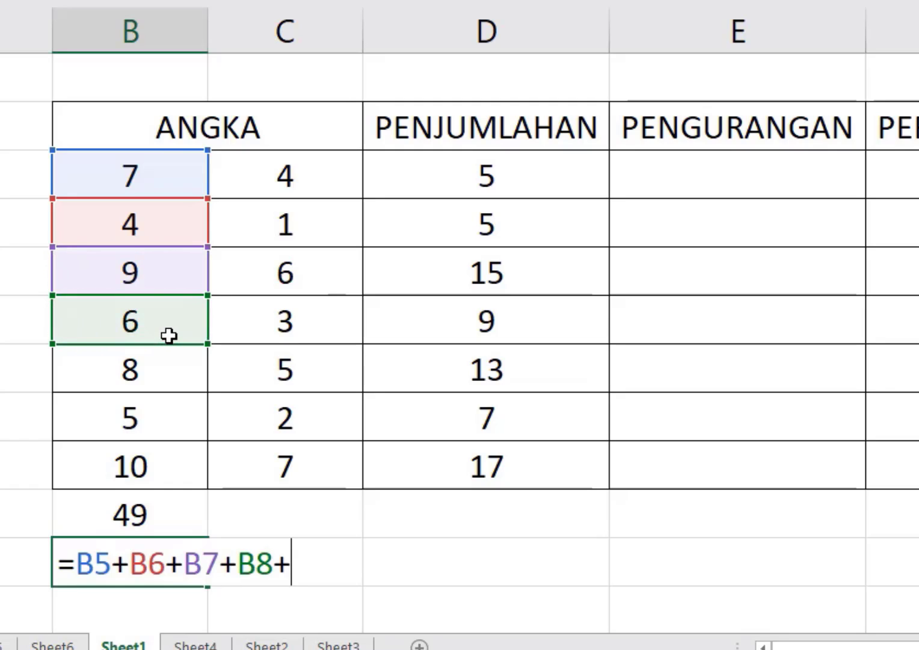
left_click(160, 358)
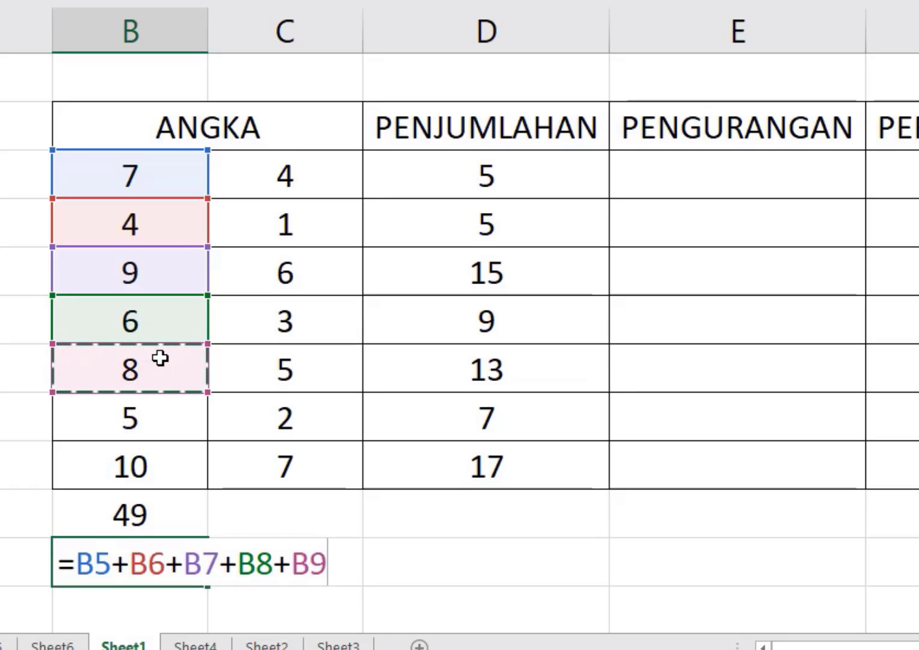
type("+")
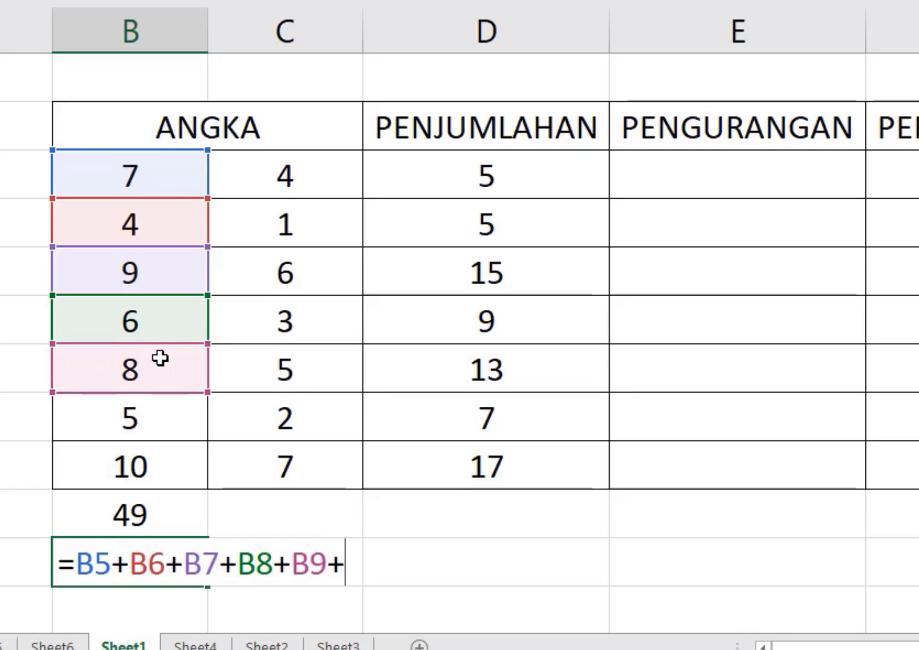
left_click(100, 418)
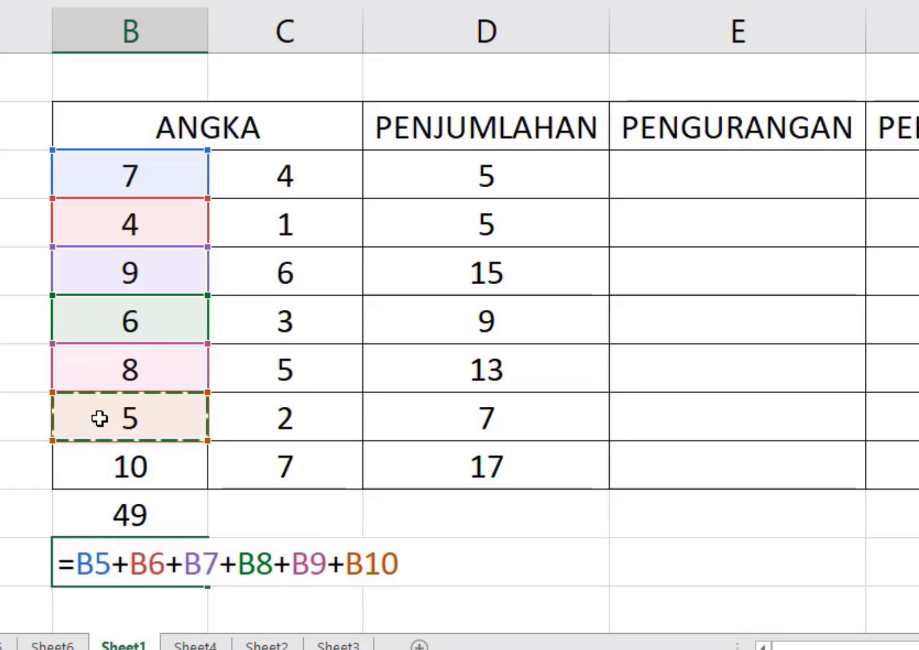
type("+")
left_click(138, 467)
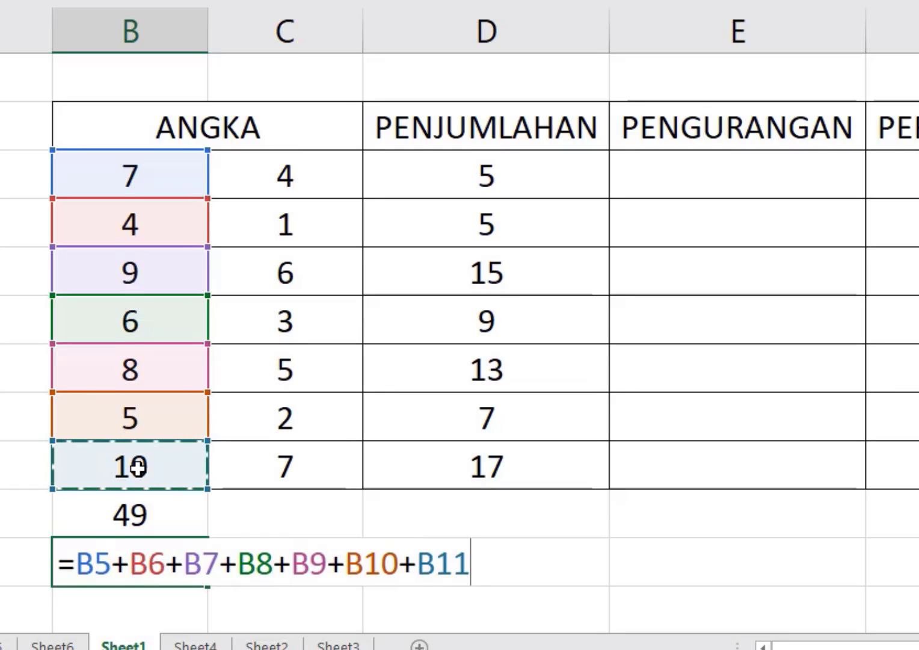
key("Return")
left_click(81, 499)
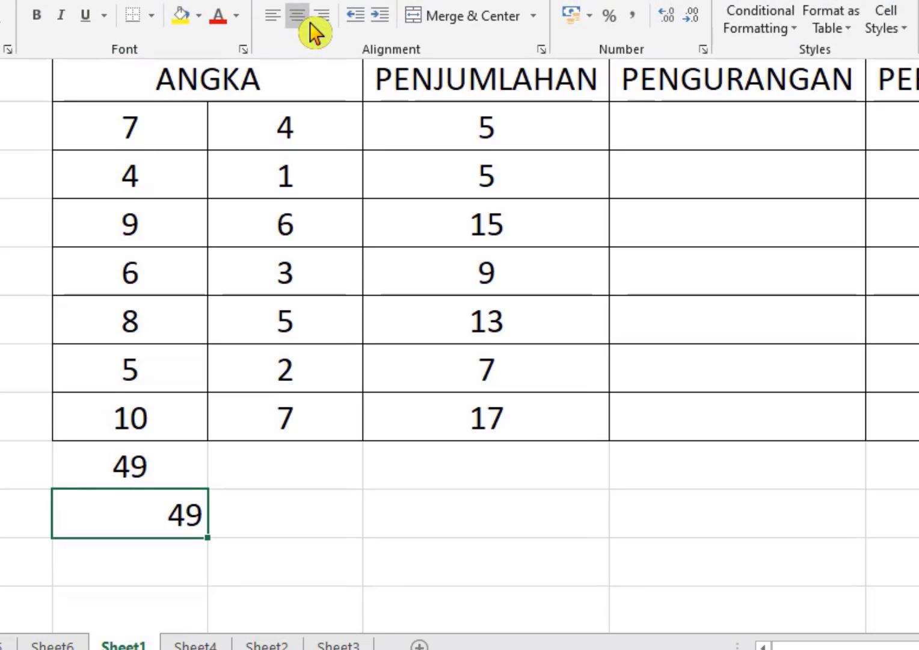
left_click(304, 18)
Review the SUM formula in B12 and its B5:B11 range, keeping it as entered.
left_click(160, 466)
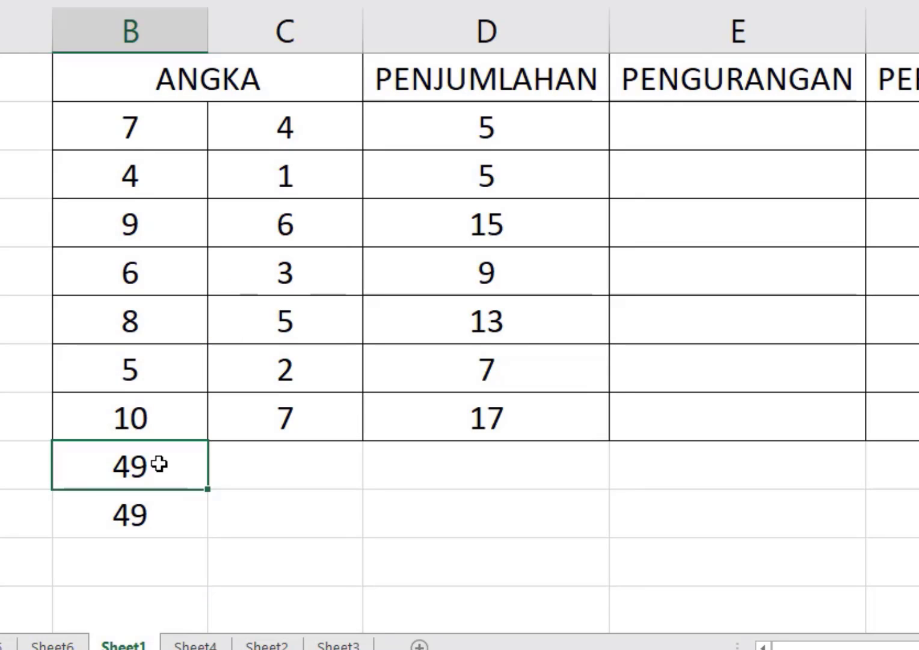
double_click(159, 467)
key("Left")
key("Left")
key("Left")
key("Left")
key("Left")
key("Left")
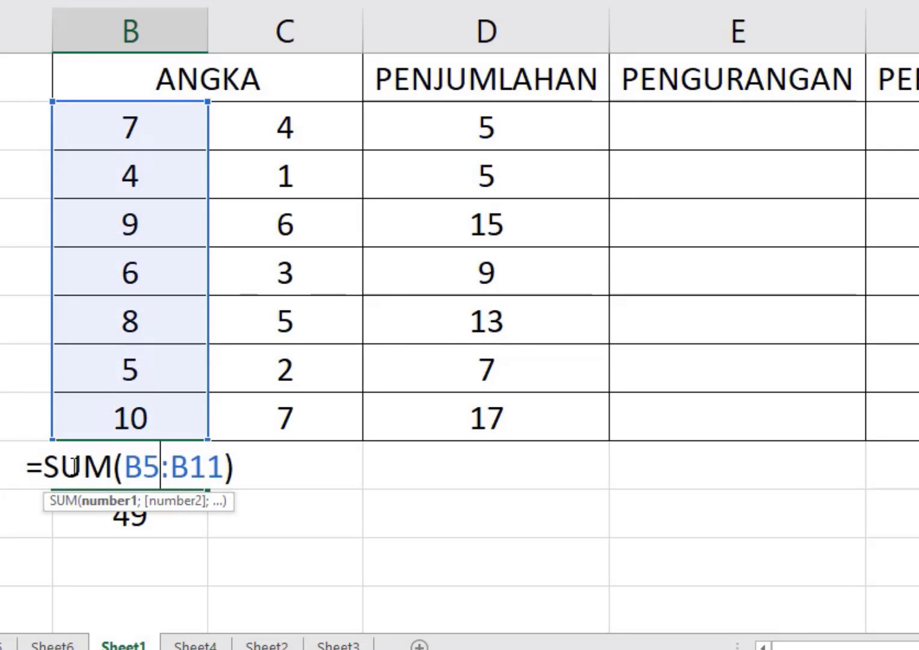
left_click(45, 466)
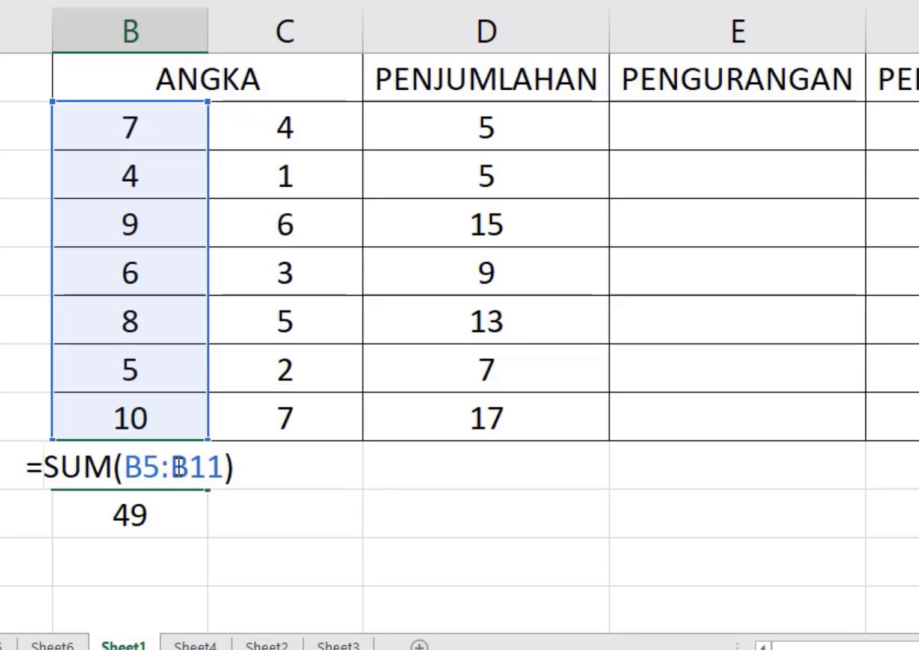
left_click(225, 468)
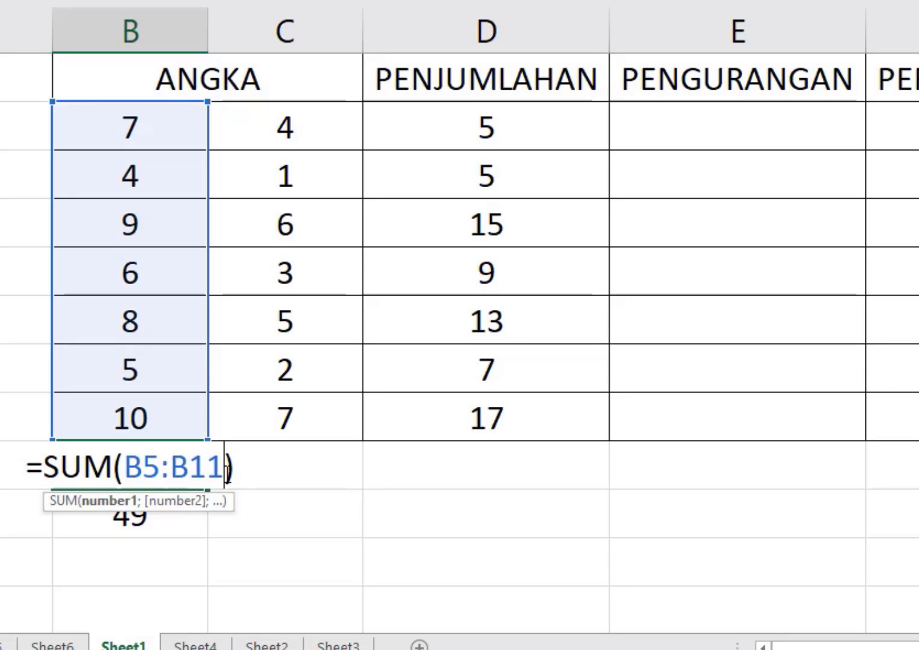
left_click(172, 468)
key("Return")
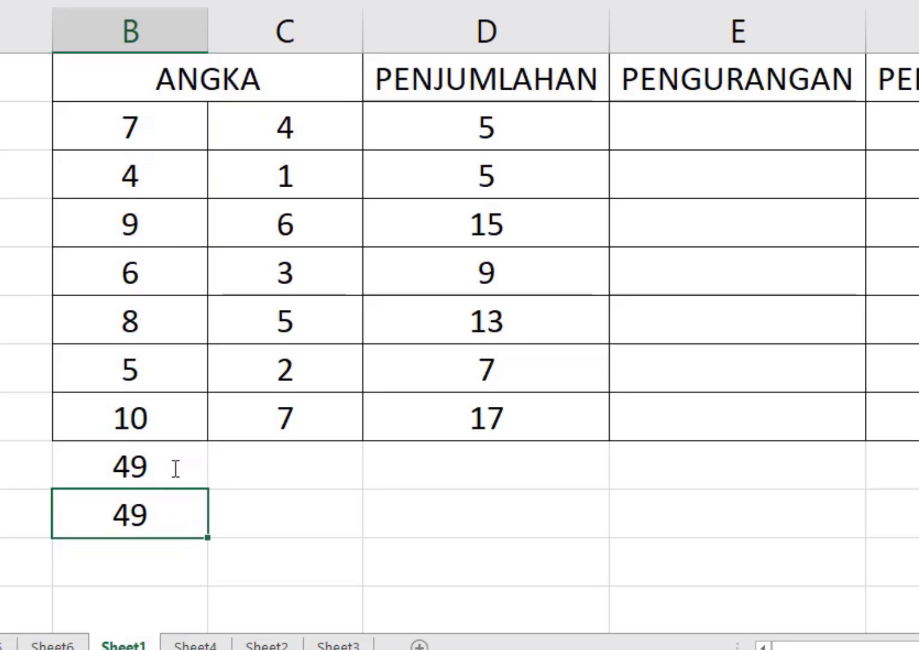
left_click(240, 467)
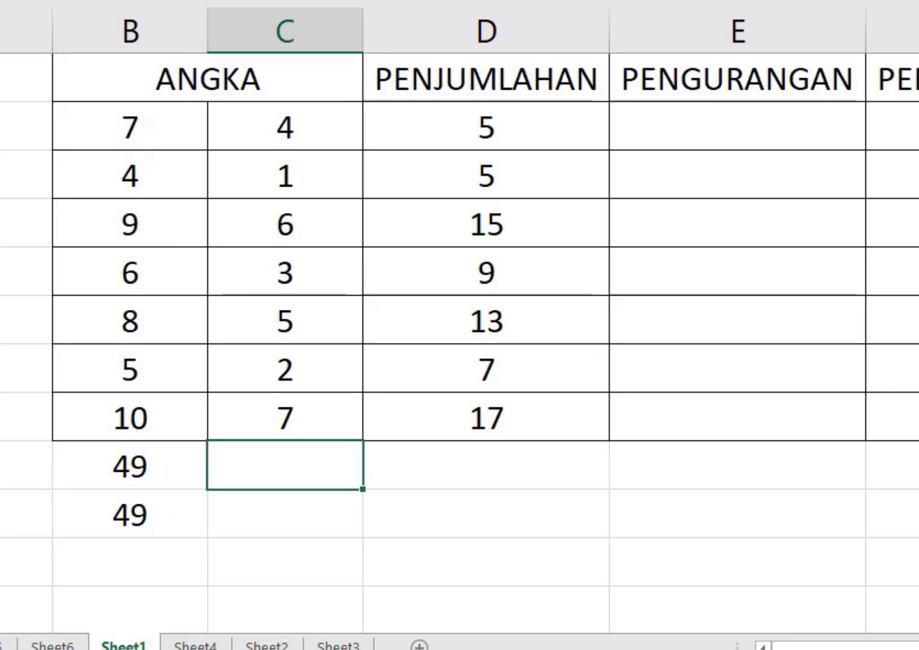
Enter =B5-C5 in E5, the first PENGURANGAN cell, to subtract the first row's numbers.
scroll(460, 347, "up", 1)
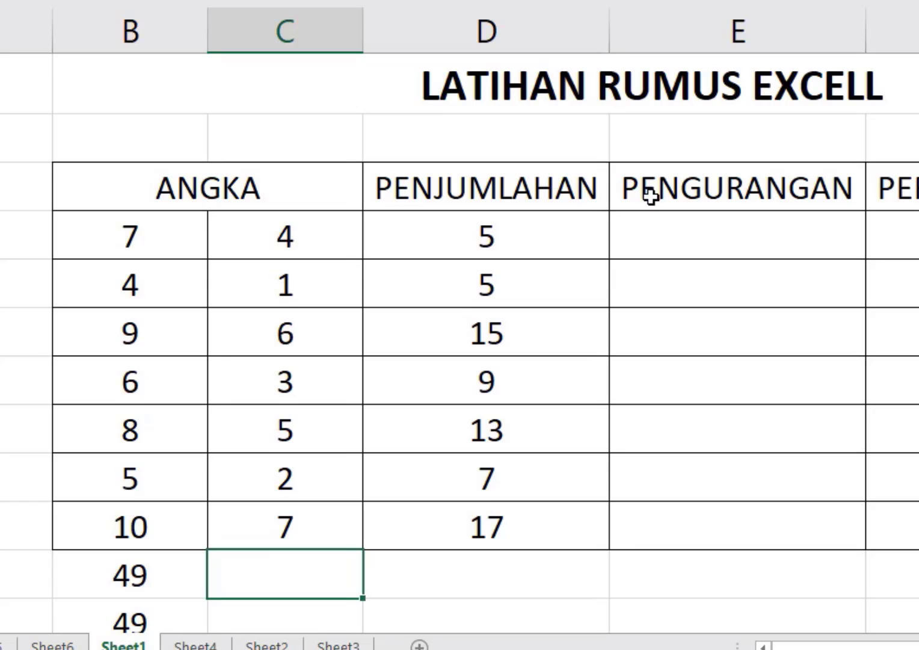
left_click(627, 234)
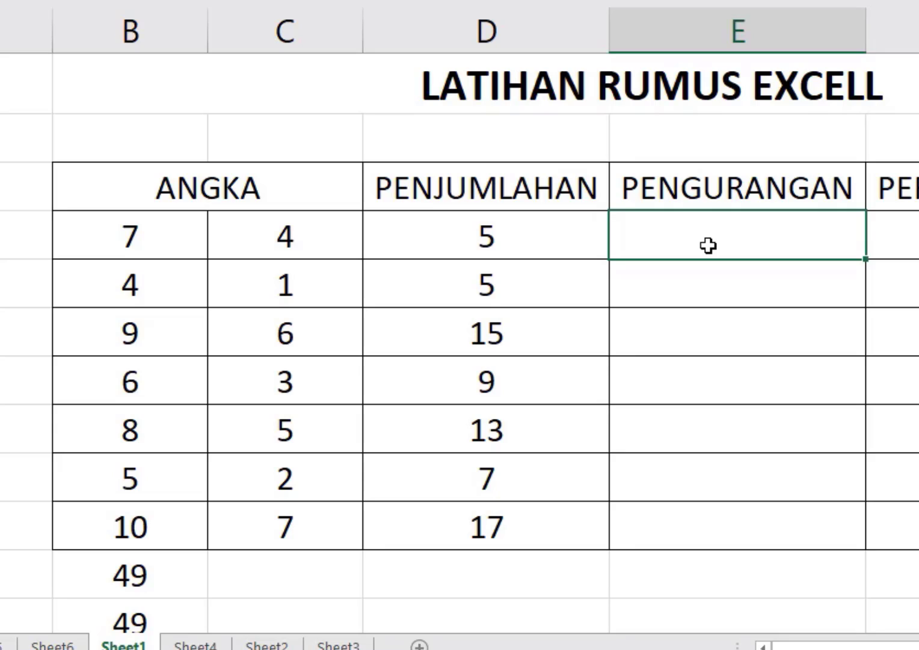
type("=")
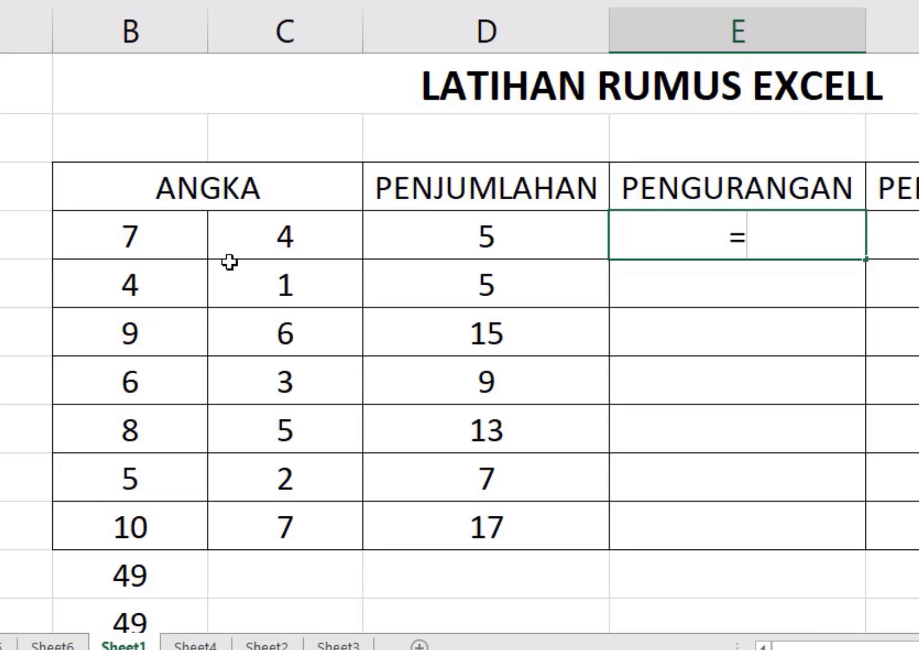
left_click(146, 245)
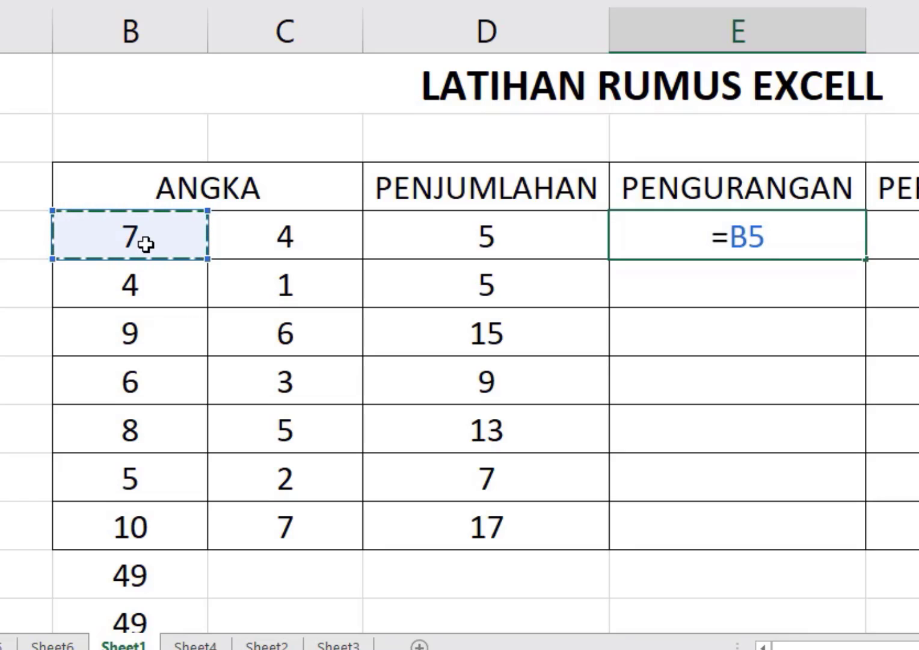
type("-")
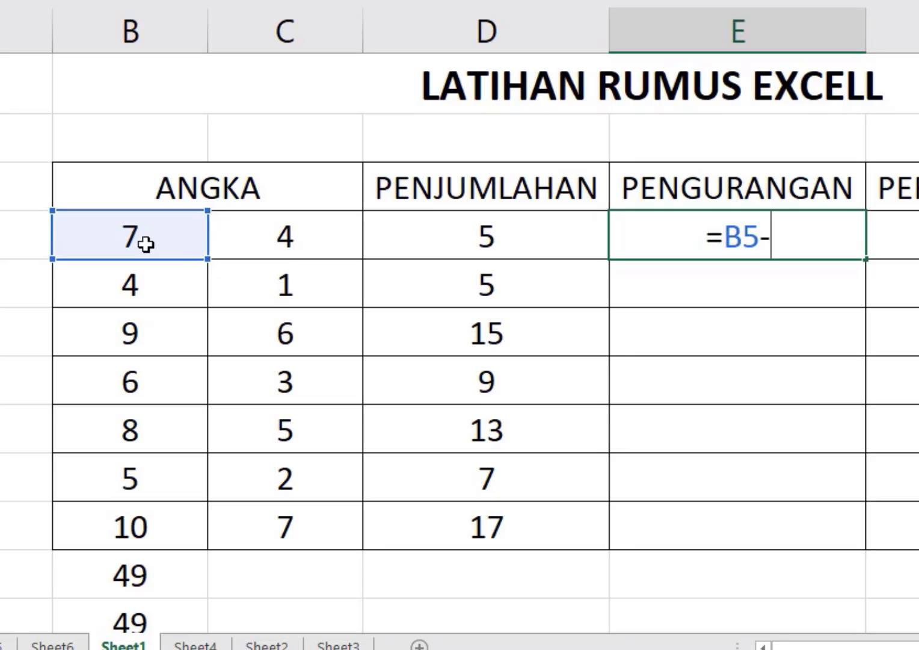
left_click(324, 238)
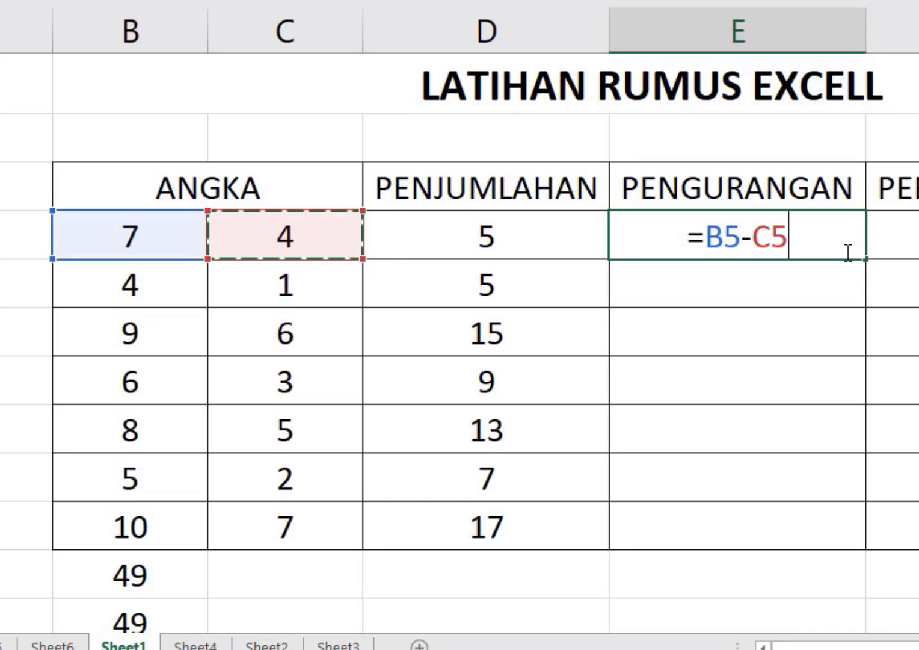
key("Return")
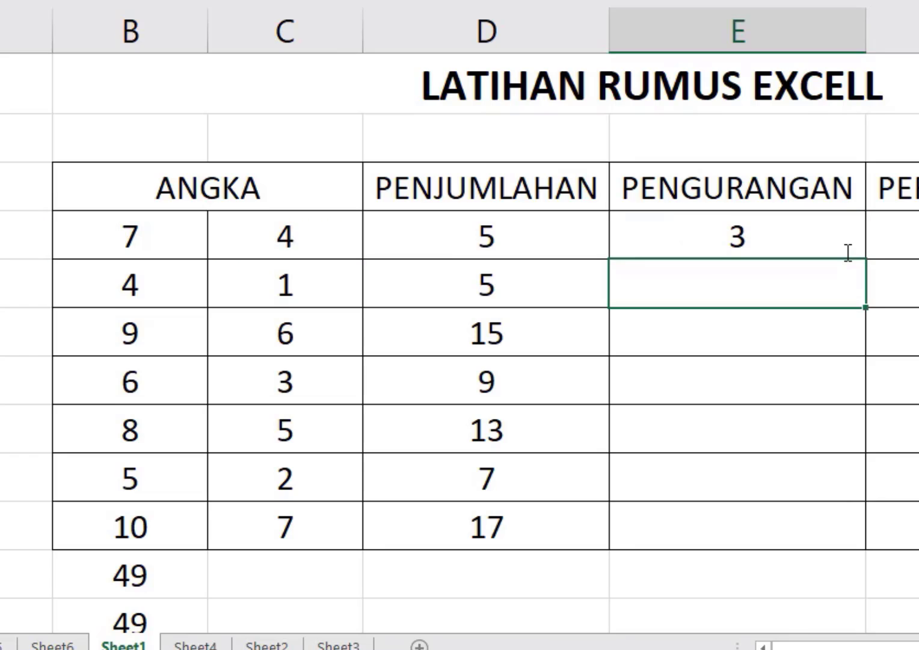
left_click(792, 246)
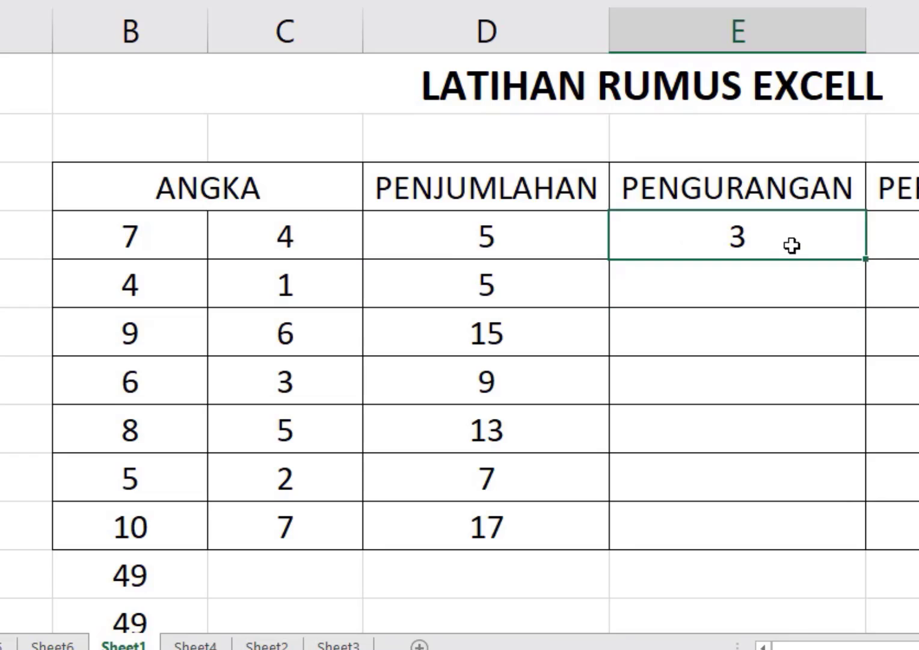
Enter =B6-C6 in E6 to subtract the second row's numbers.
left_click(769, 289)
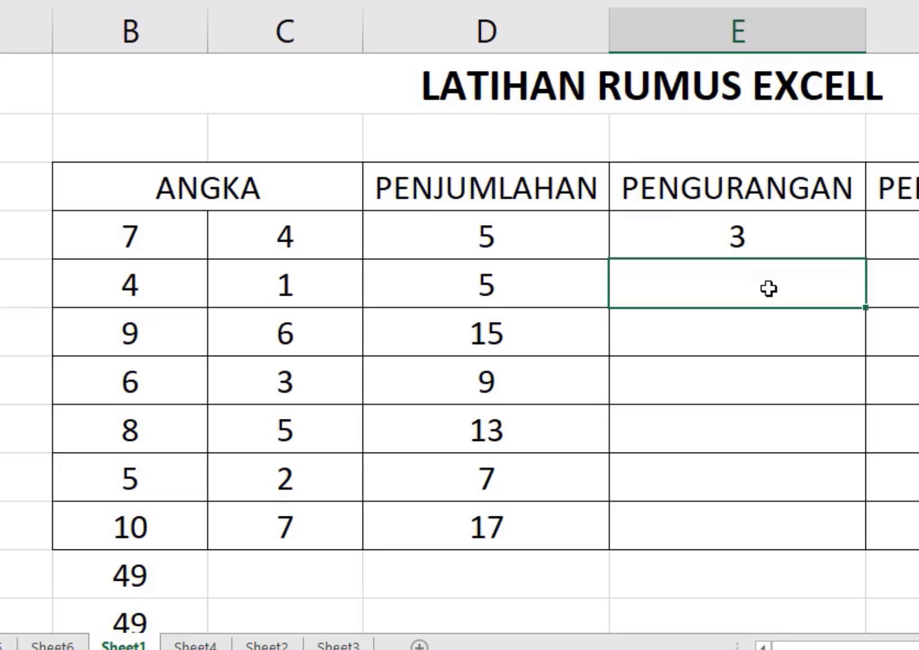
type("=")
left_click(145, 292)
type("-")
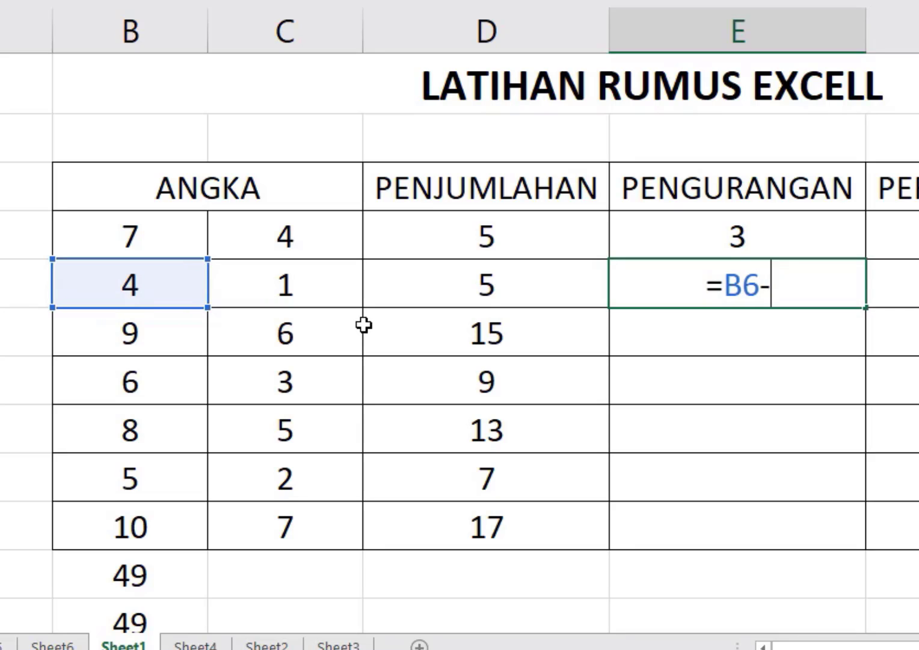
left_click(274, 285)
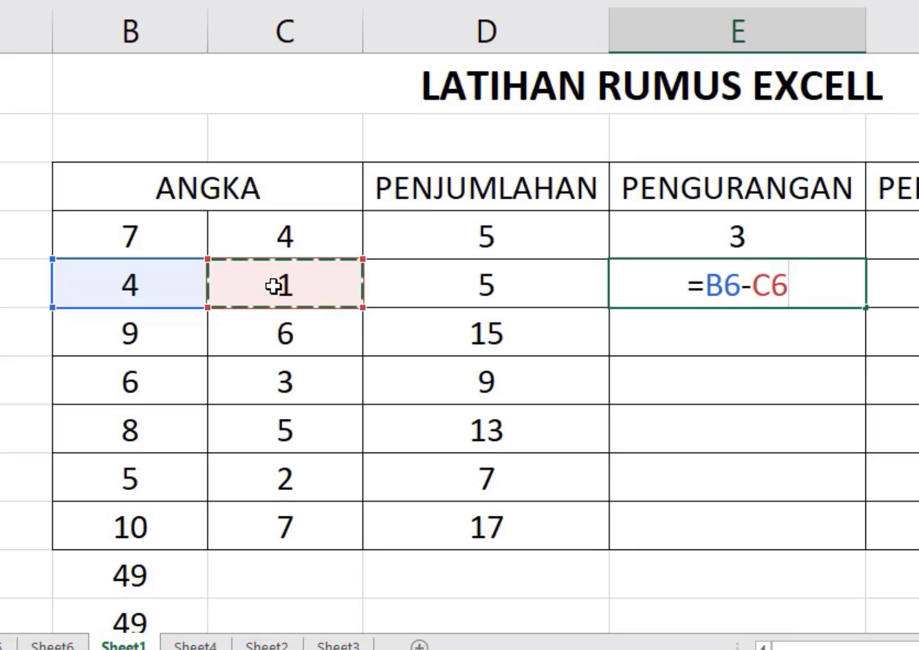
key("Return")
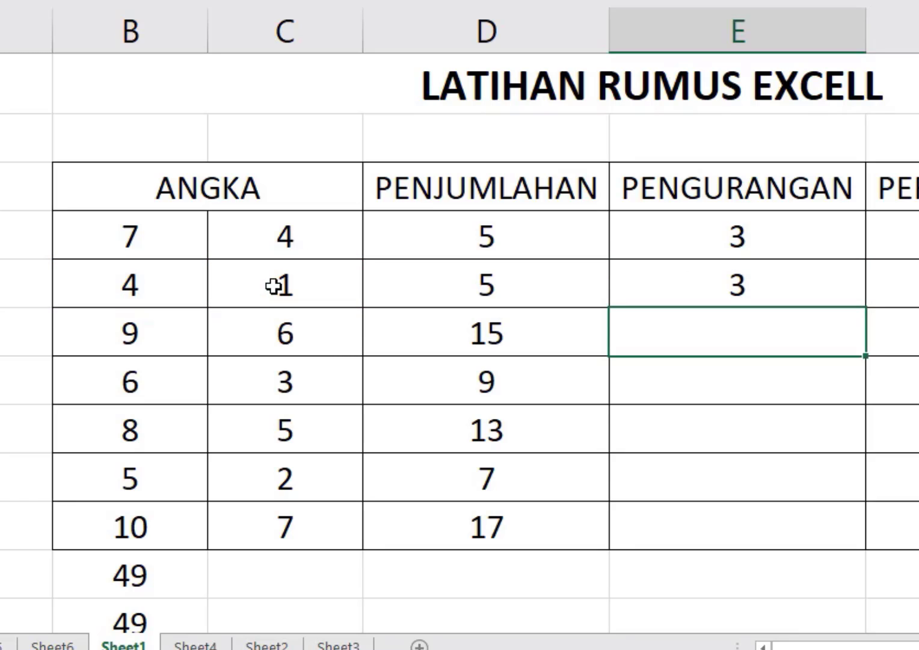
Copy the E6 subtraction formula down the PENGURANGAN column through E11 and select F5, the first PERKALIAN cell.
left_click(683, 291)
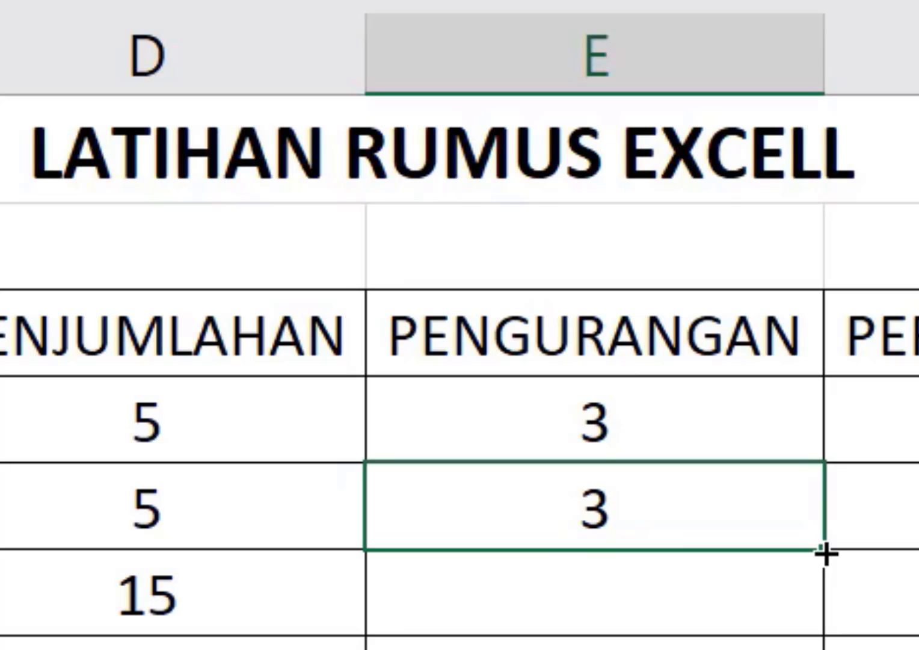
left_click_drag(826, 552, 728, 649)
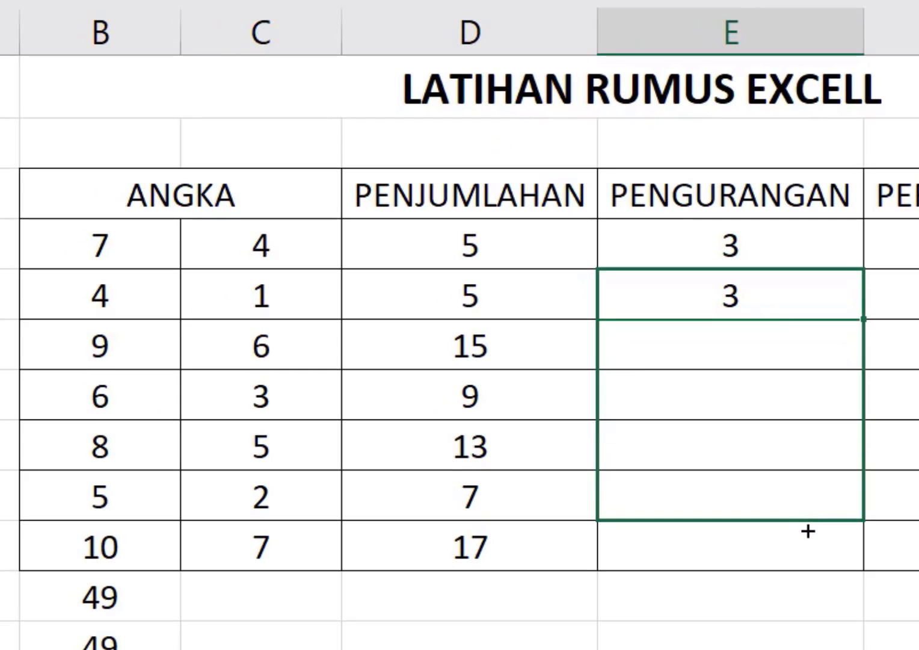
left_click_drag(808, 531, 810, 551)
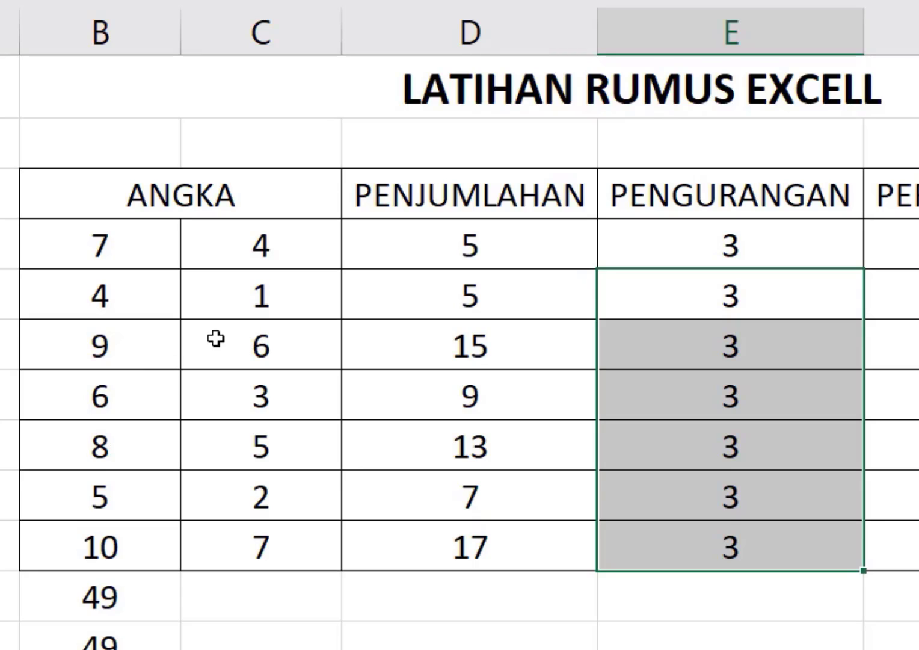
left_click(746, 346)
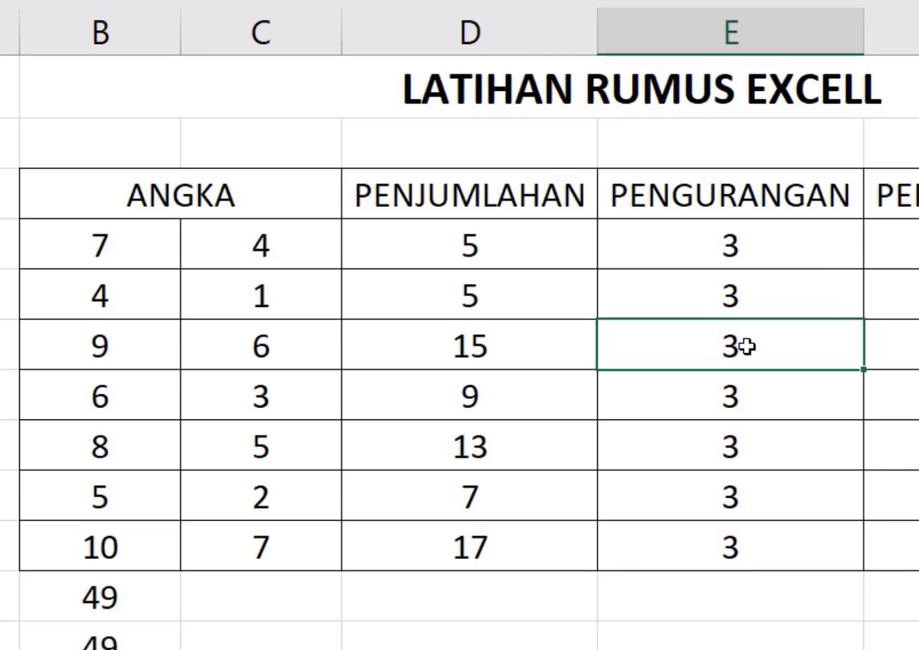
left_click(815, 249)
left_click(891, 244)
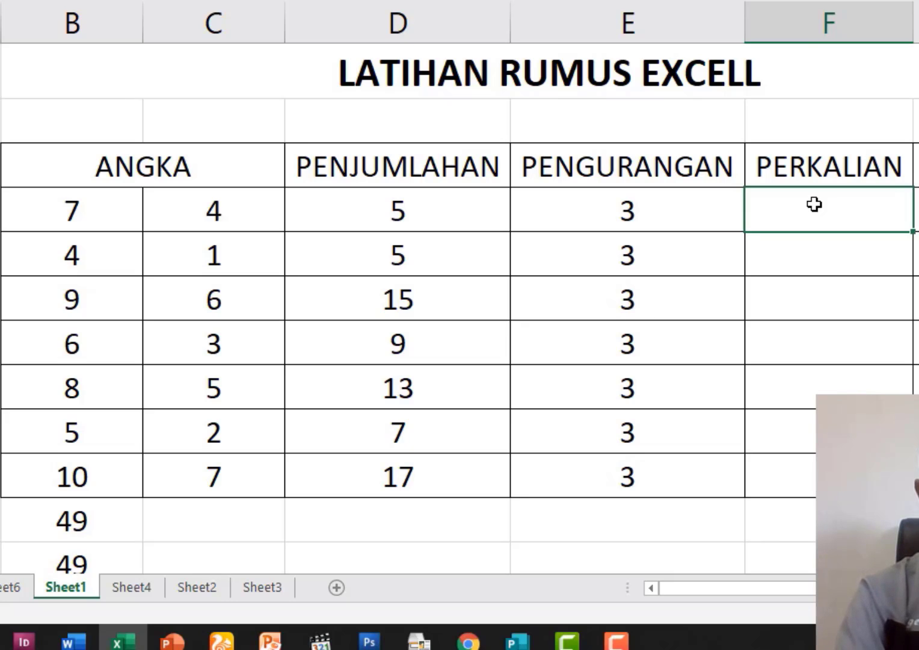
Enter =B5*C5 in F5, the first PERKALIAN cell, to multiply the first row's numbers.
type("=")
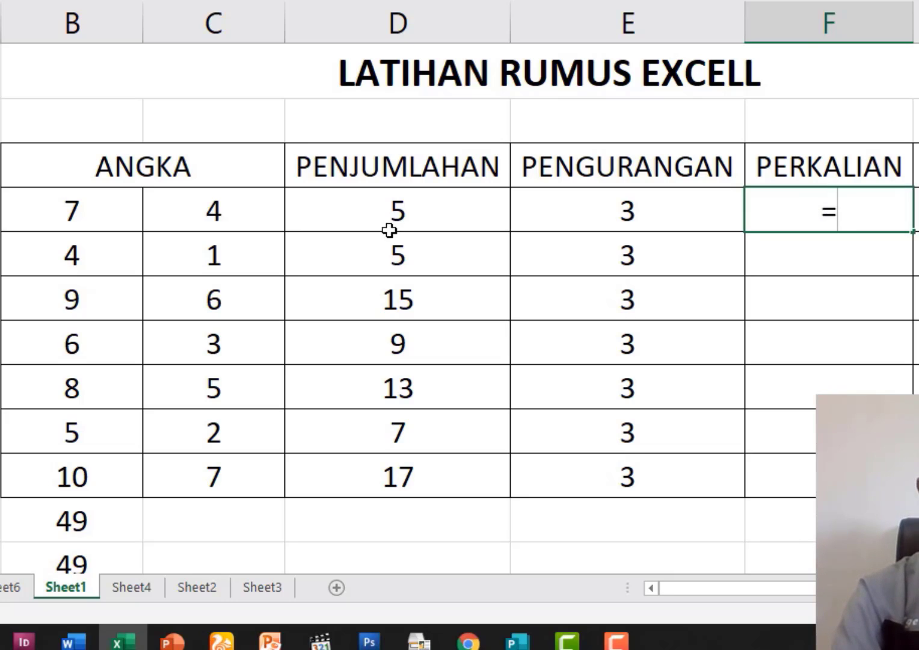
left_click(105, 214)
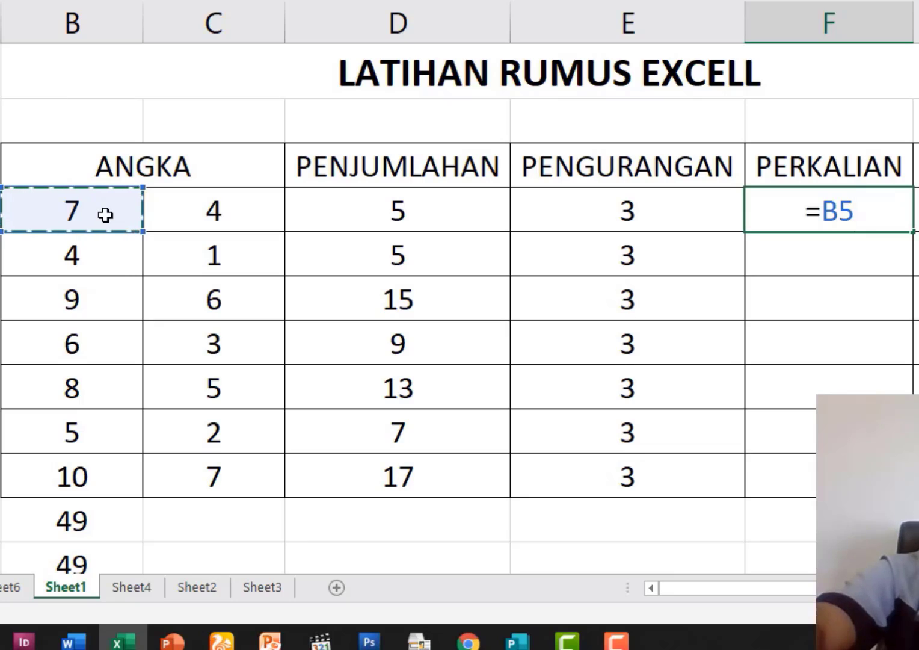
type("*")
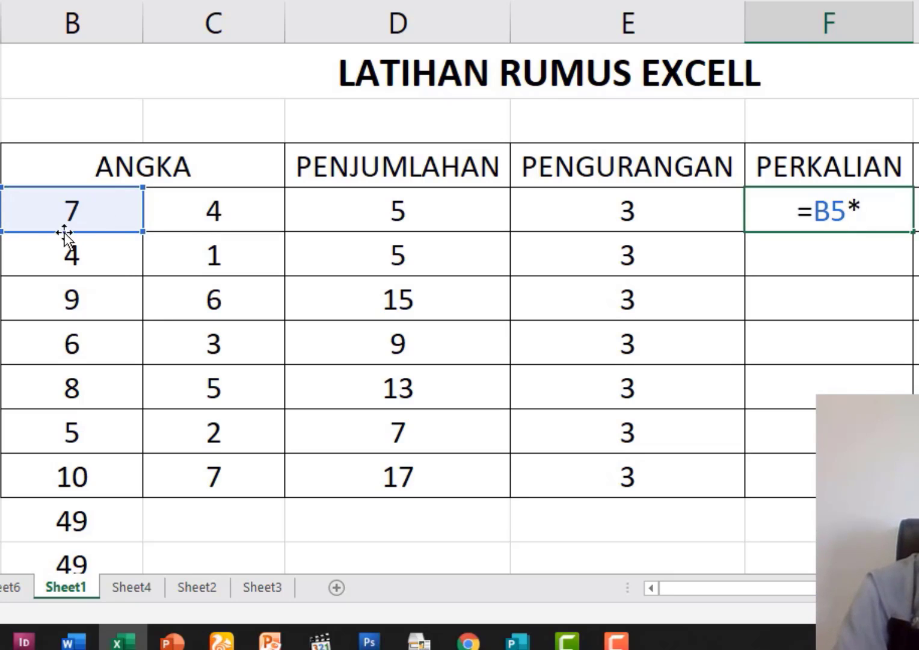
left_click(210, 216)
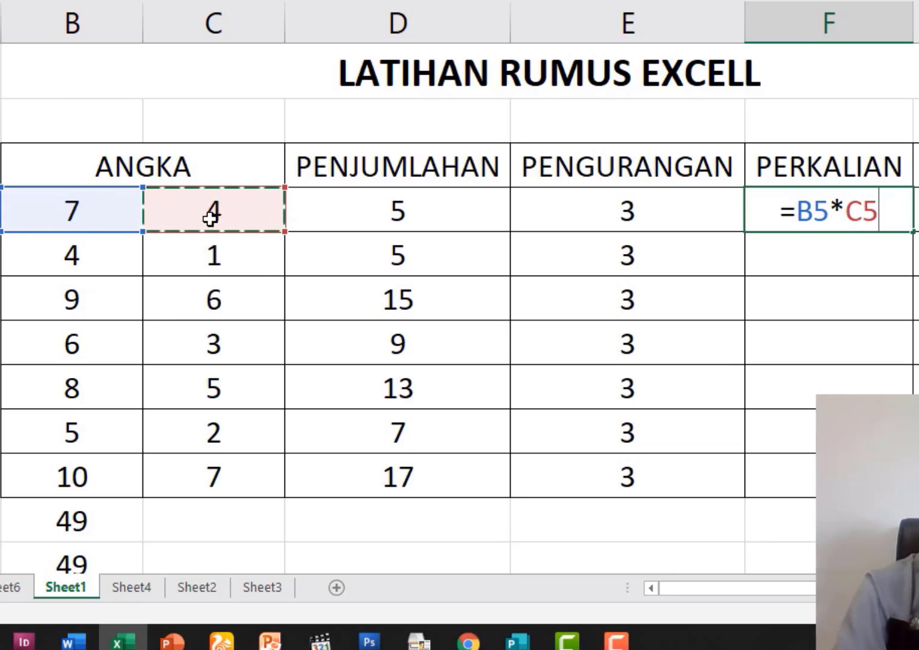
key("Return")
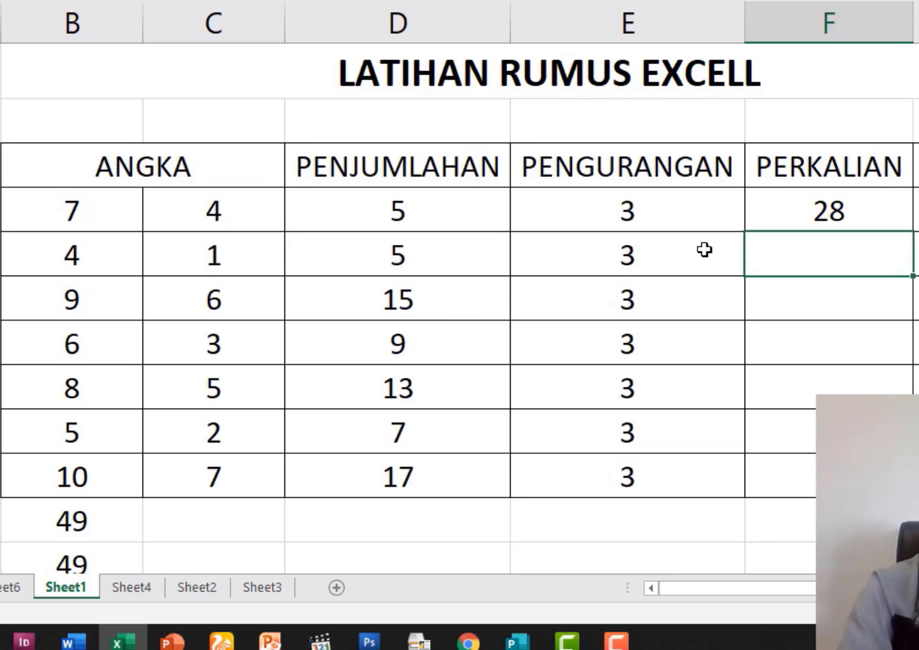
Enter =B6*C6 in F6 and copy the formula down the PERKALIAN column through F11.
type("=")
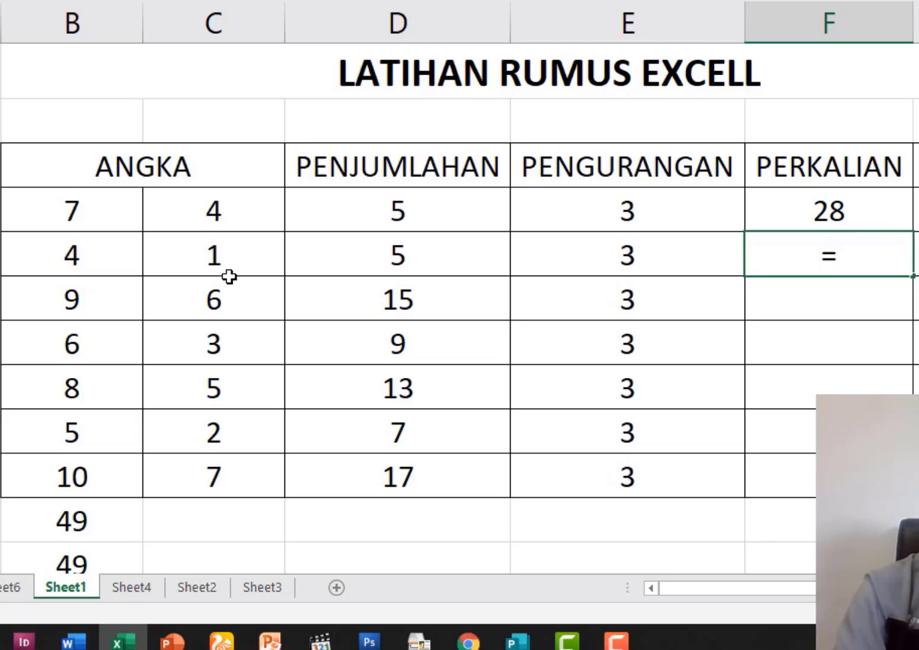
left_click(95, 268)
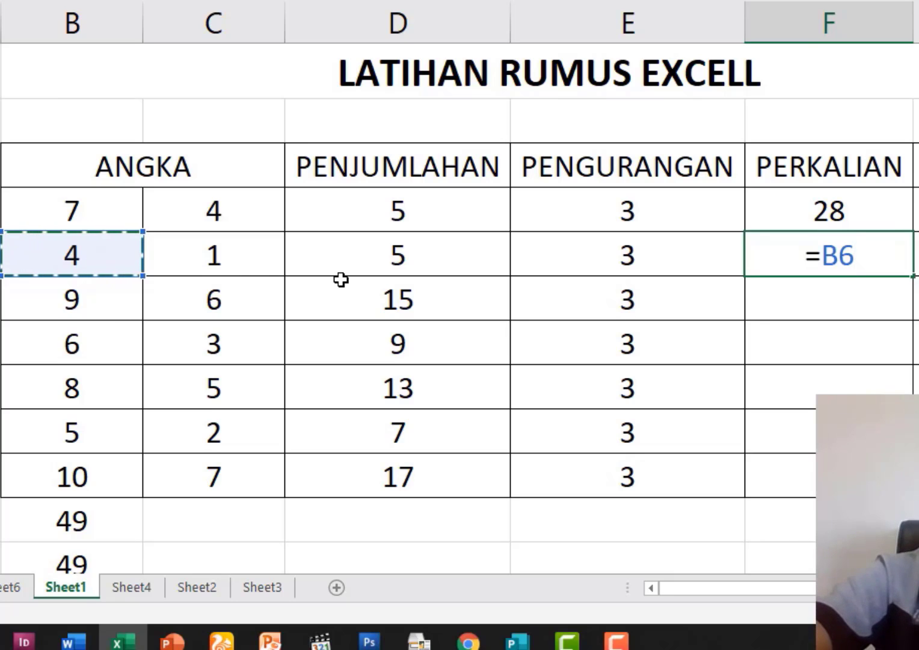
type("*")
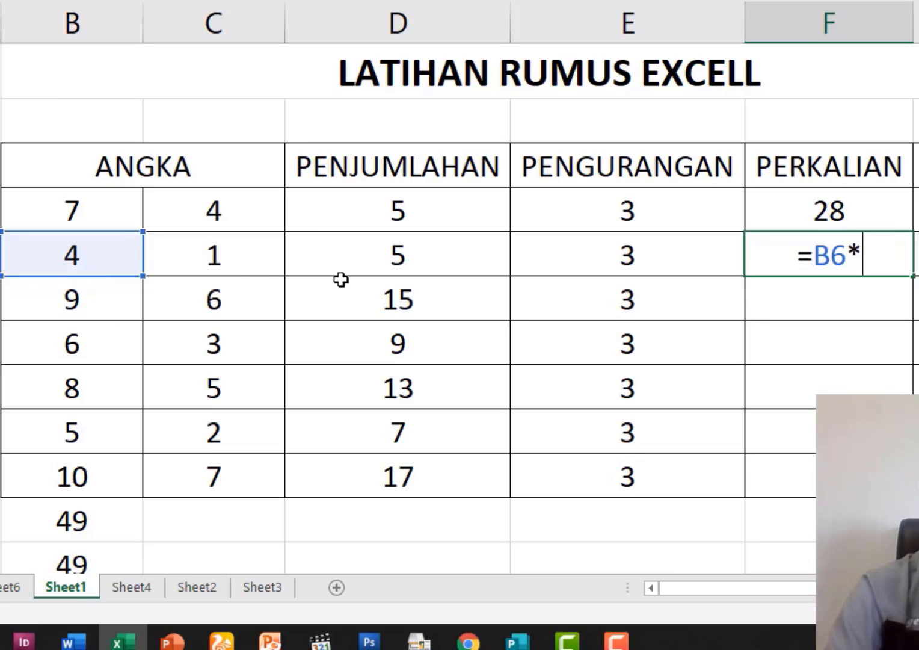
left_click(234, 266)
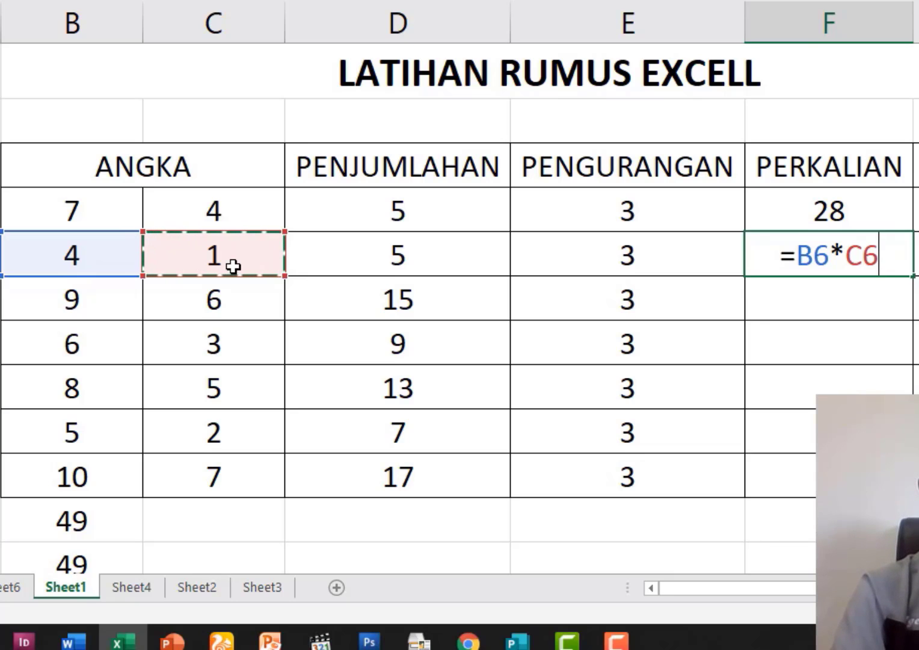
key("Return")
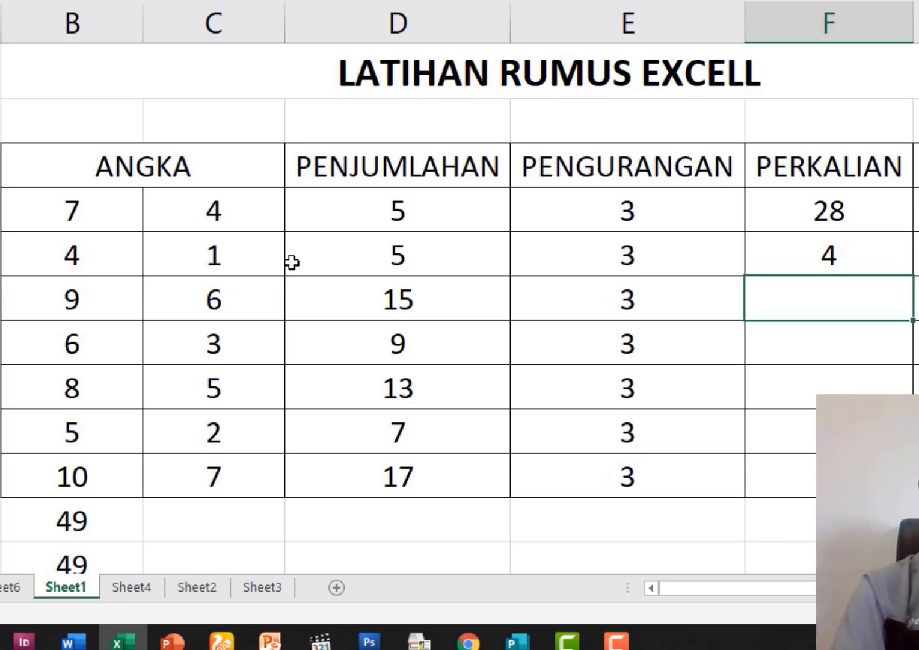
left_click(790, 251)
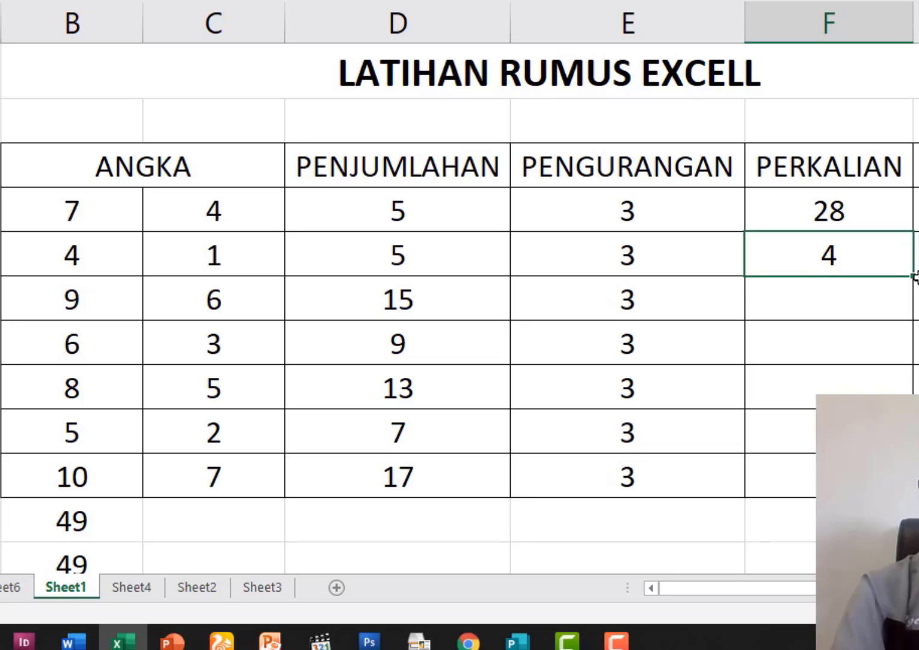
left_click_drag(914, 279, 914, 481)
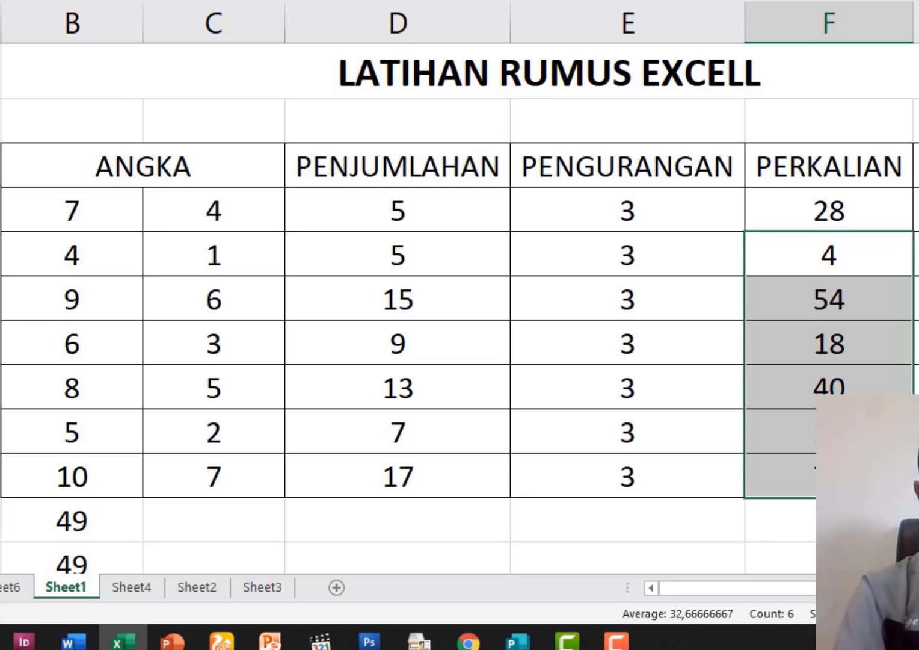
Enter =B5/C5 in G5, the first PEMBAGIAN cell, to divide the first row's numbers.
left_click(917, 211)
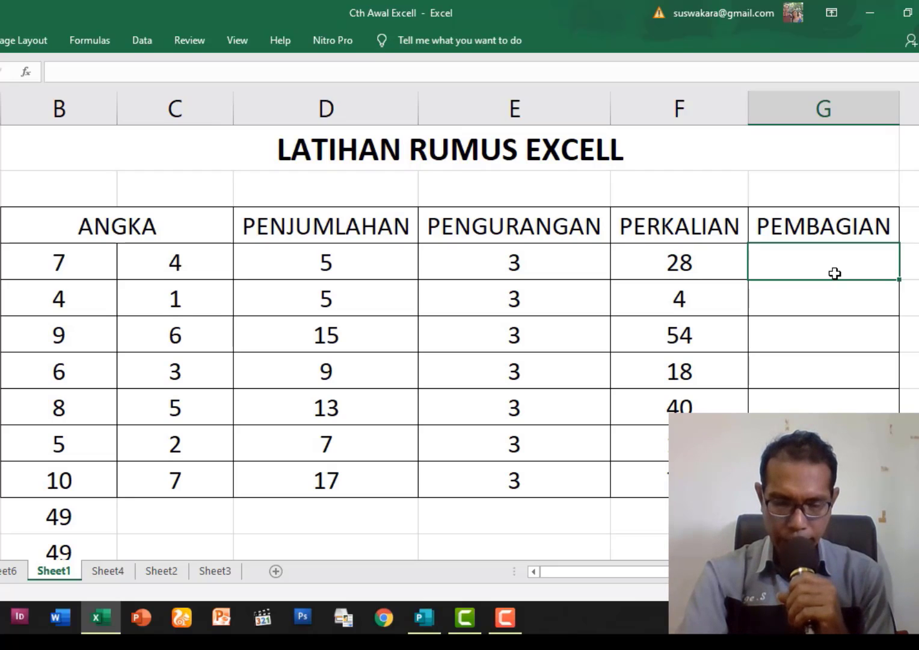
type("=")
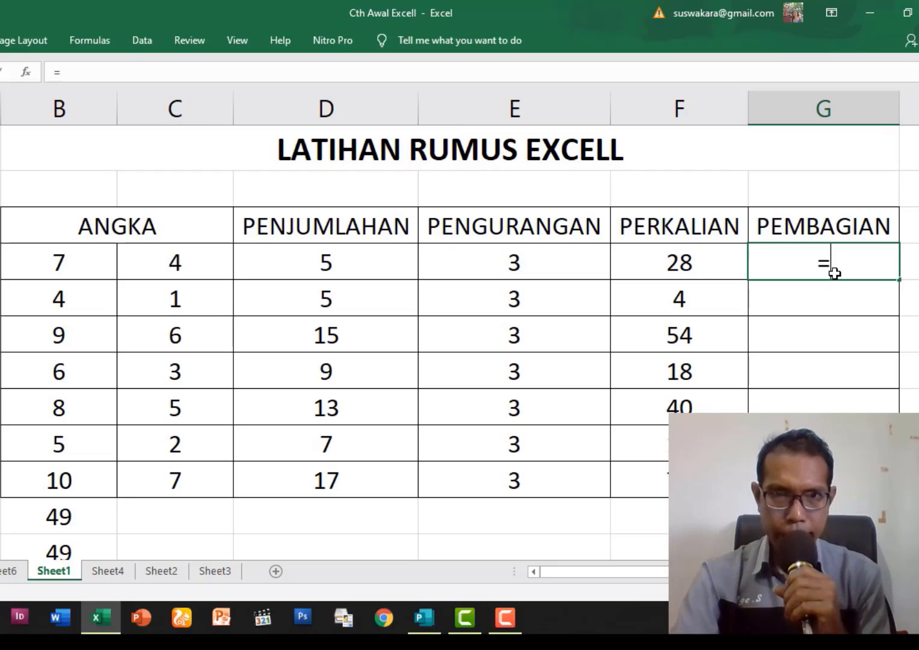
left_click(87, 261)
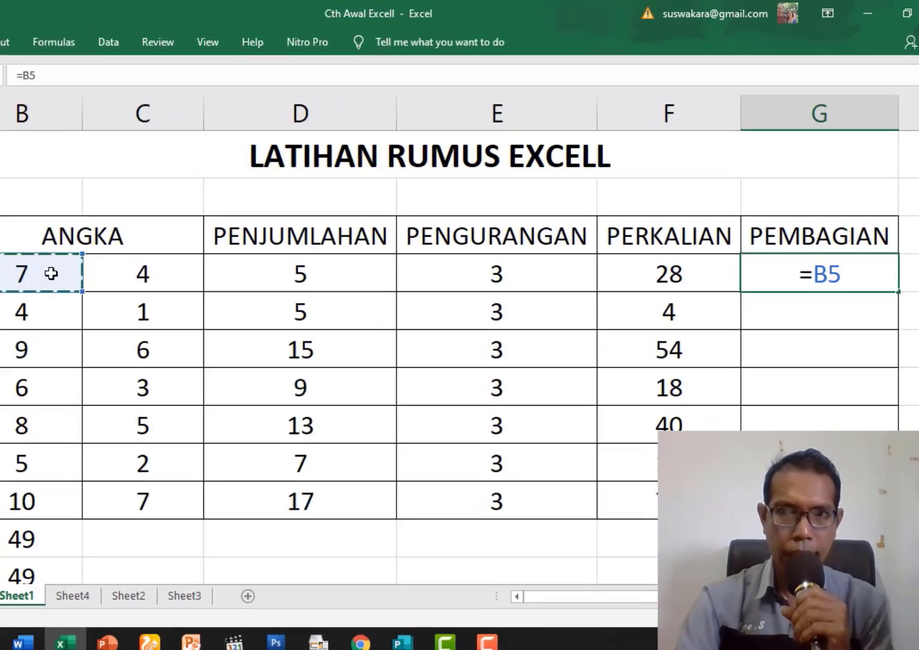
type("/")
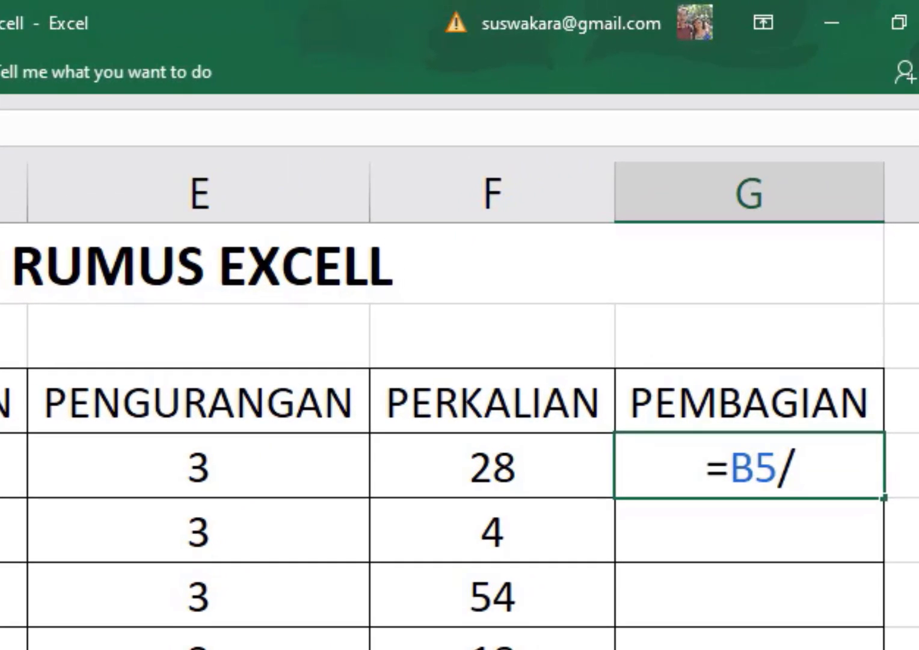
type("C5")
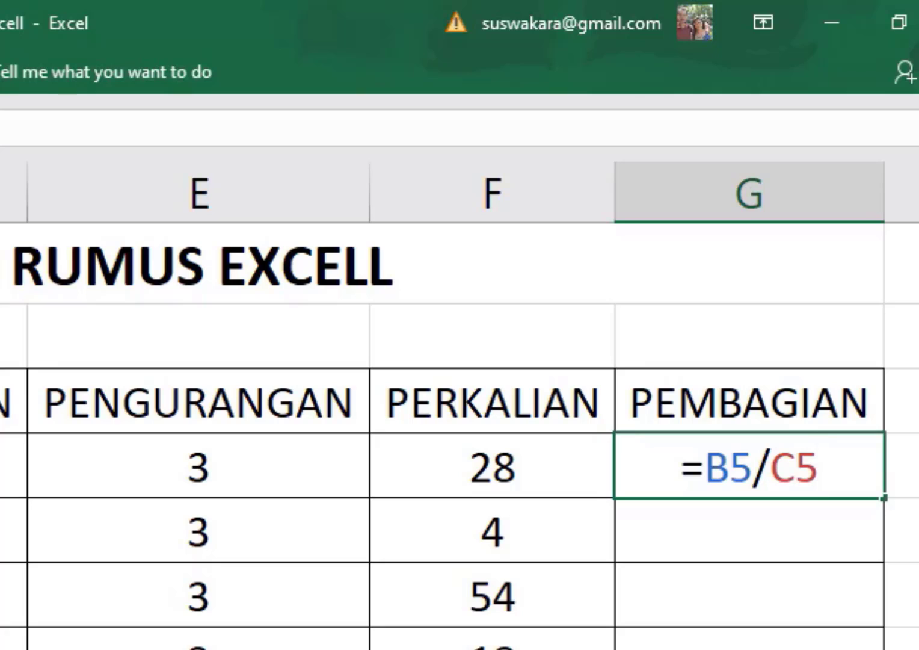
key("Return")
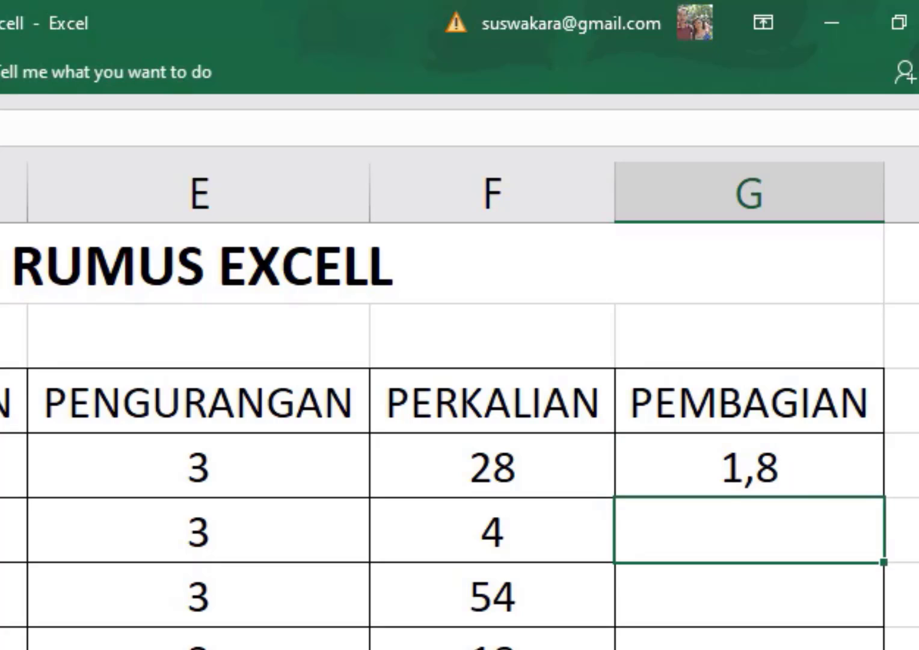
Enter =B6/C6 in G6 and copy the formula down the PEMBAGIAN column through G11.
type("=B6/")
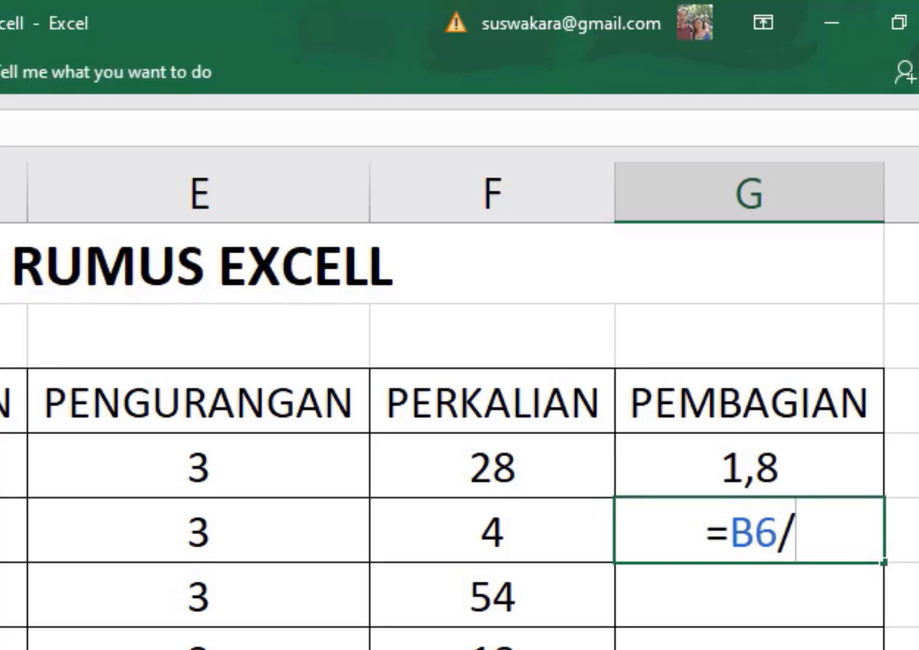
type("C6")
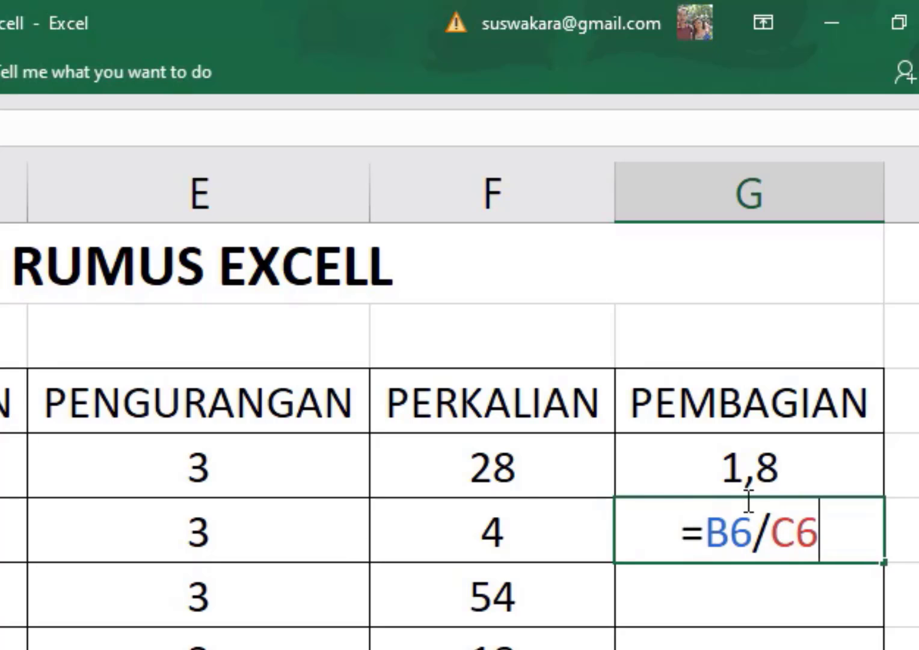
left_click(772, 531)
key("Return")
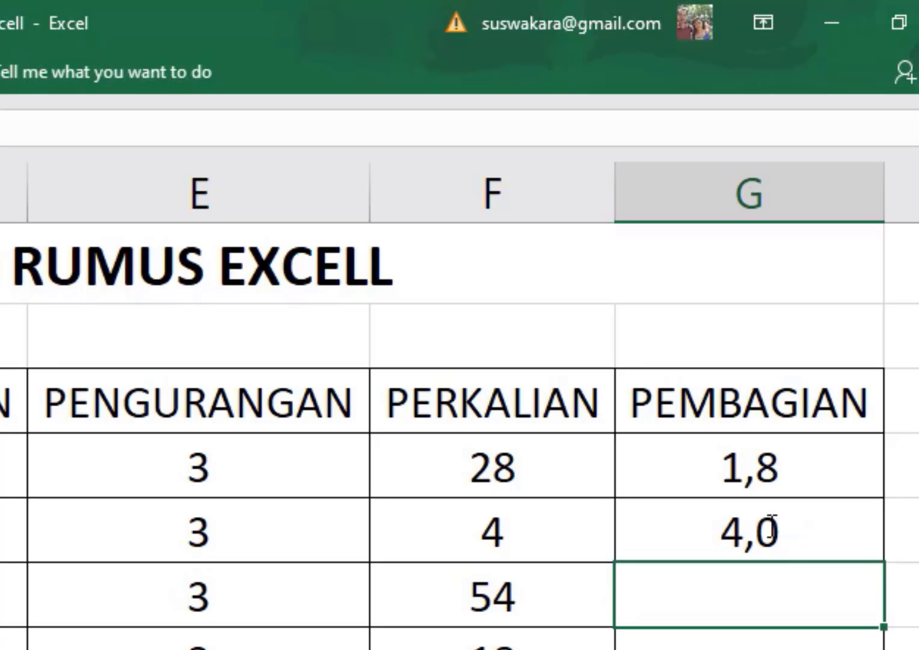
left_click(771, 529)
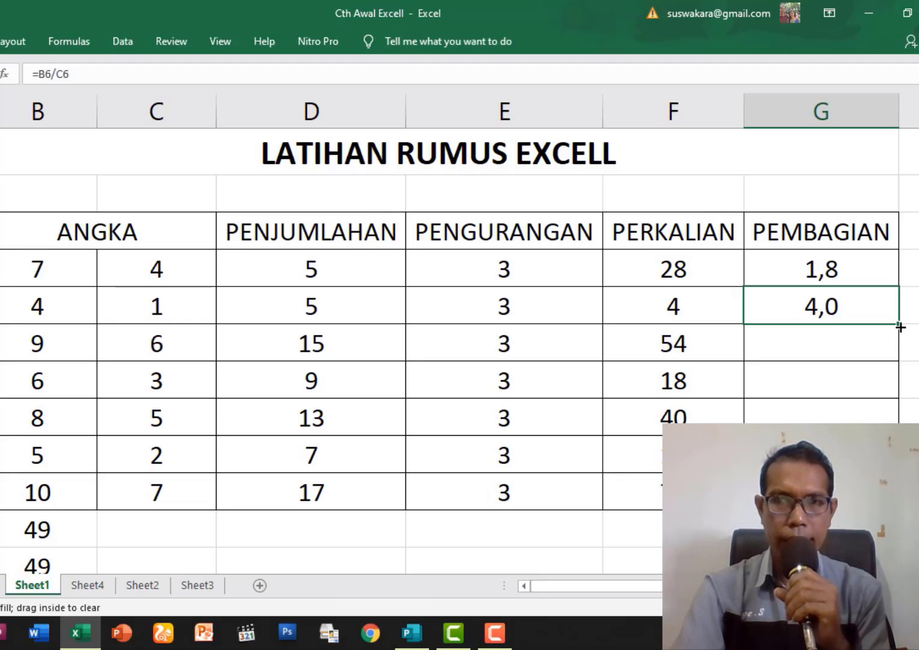
left_click_drag(900, 327, 880, 490)
left_click(504, 529)
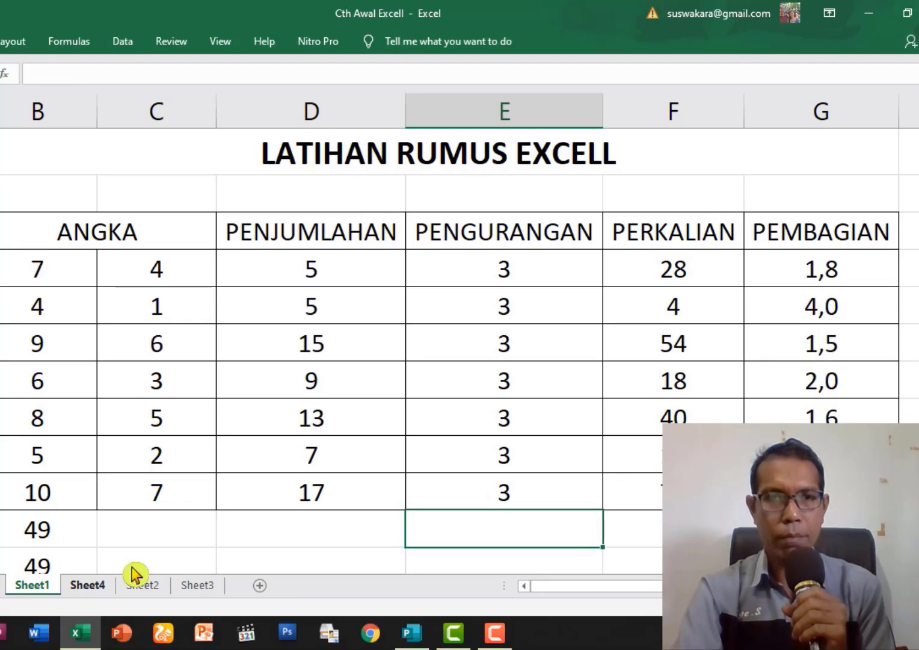
left_click(177, 508)
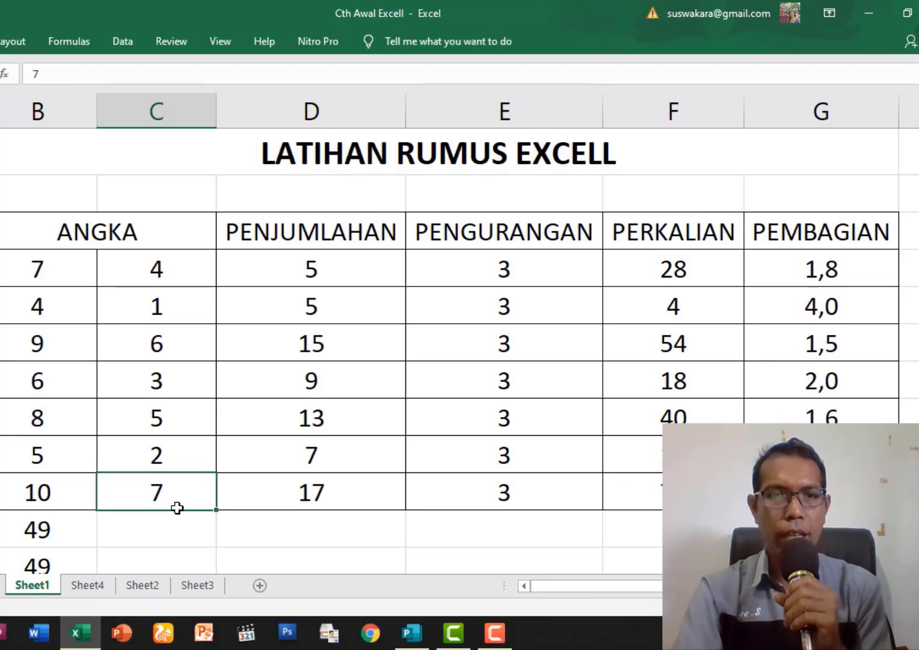
left_click(150, 530)
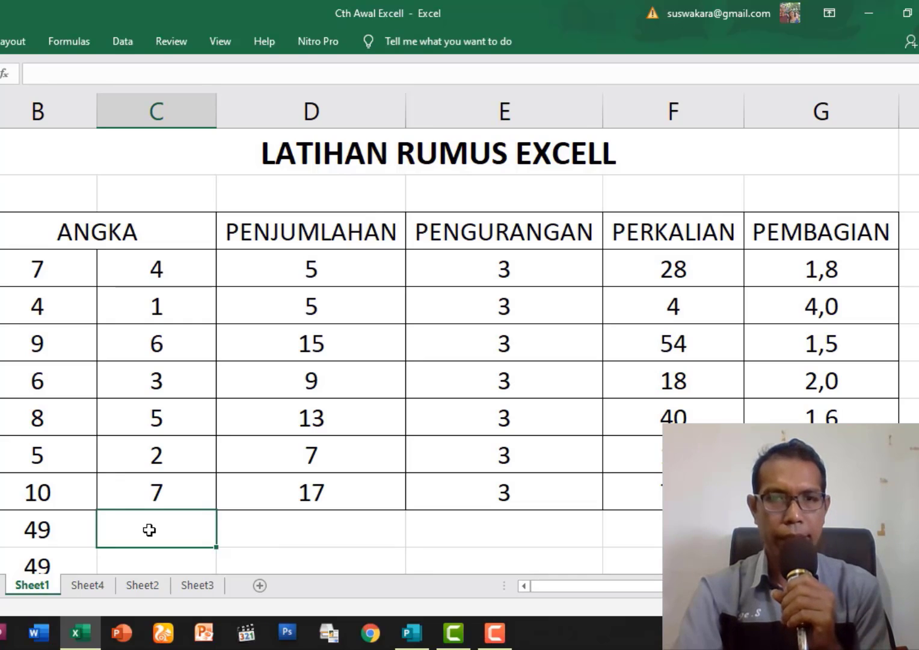
left_click(89, 585)
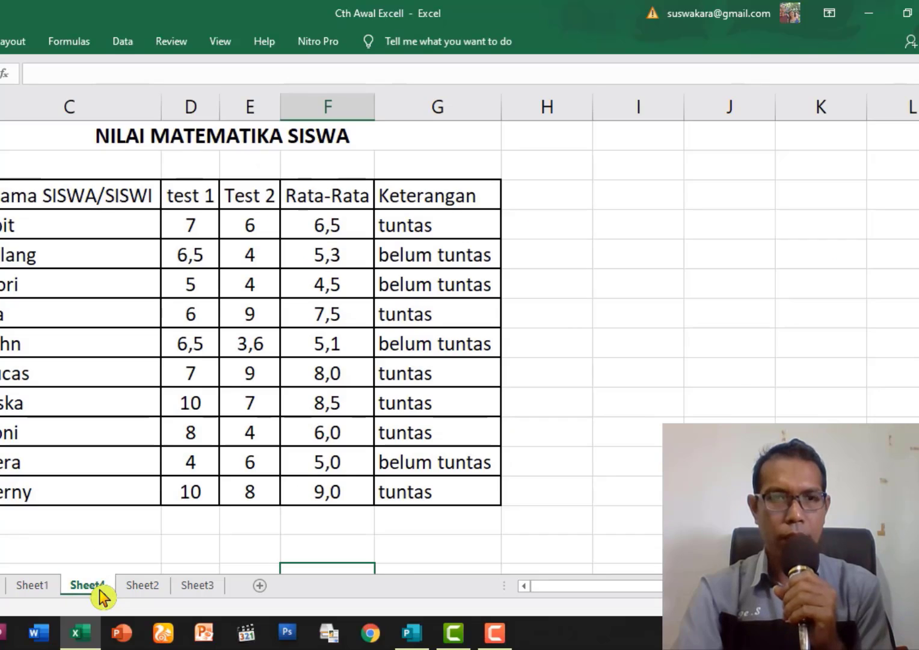
Insert a new worksheet after Sheet1 and enter the heading OPERATOR GABUNGAN in B2.
left_click(42, 587)
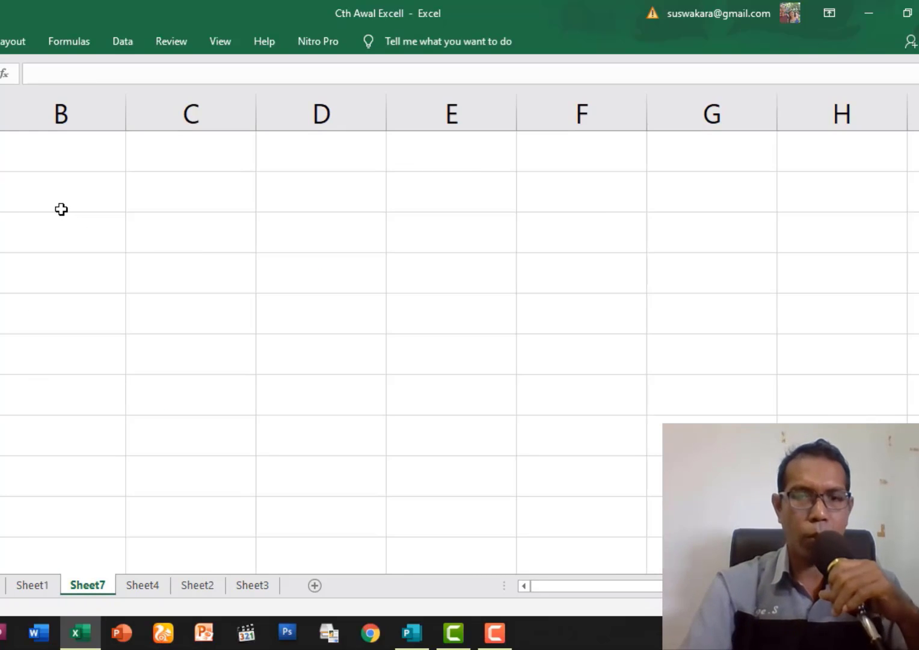
left_click(62, 210)
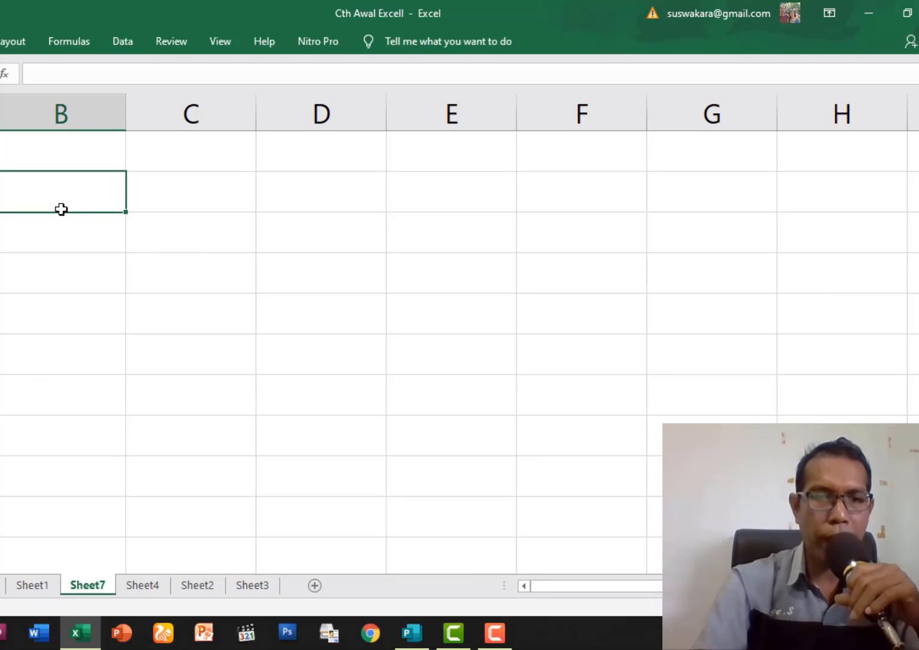
type("OPOER")
key("BackSpace")
key("BackSpace")
key("BackSpace")
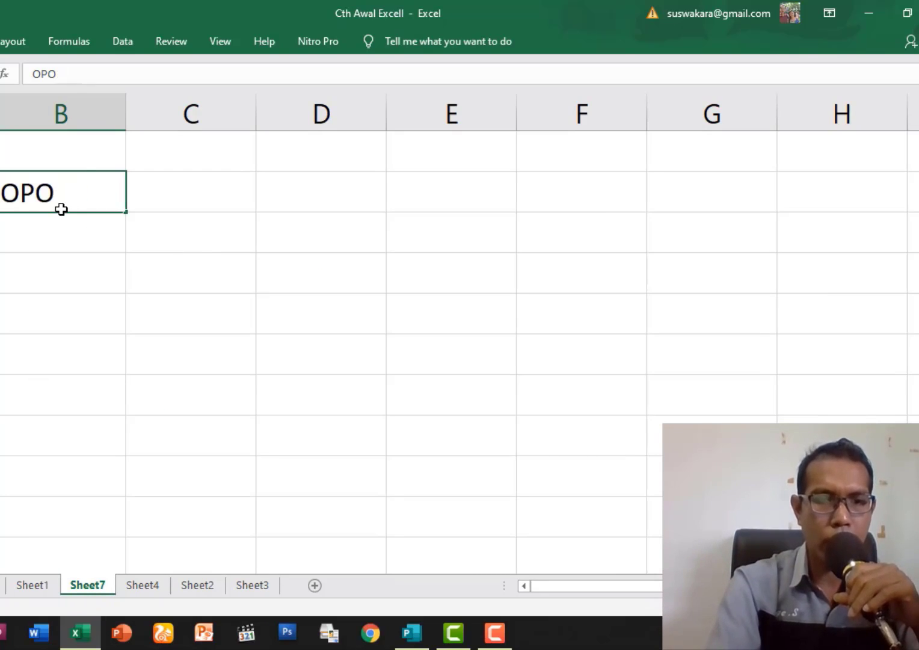
type("ERATOR")
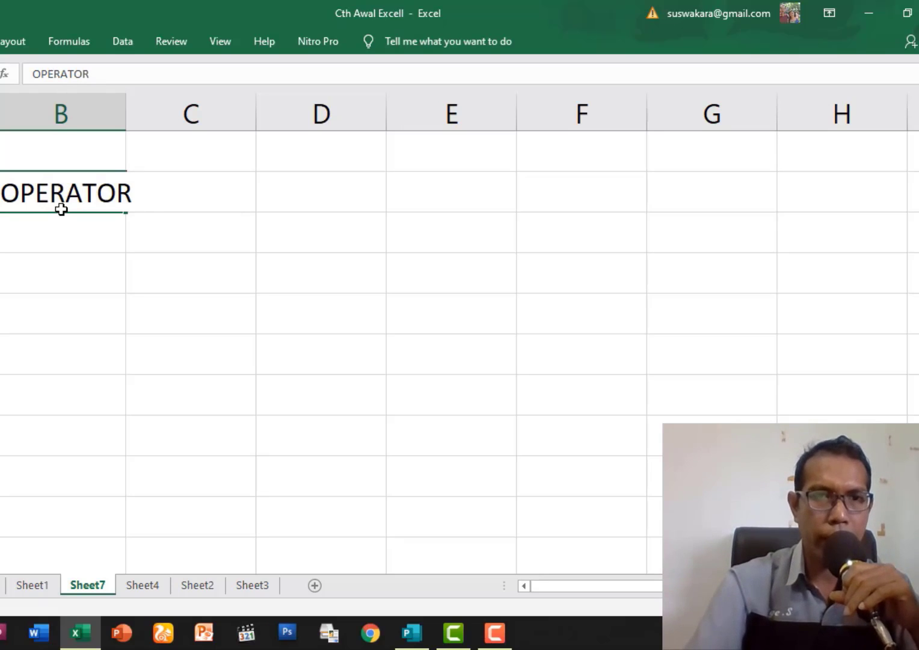
type(" GABUNGAN")
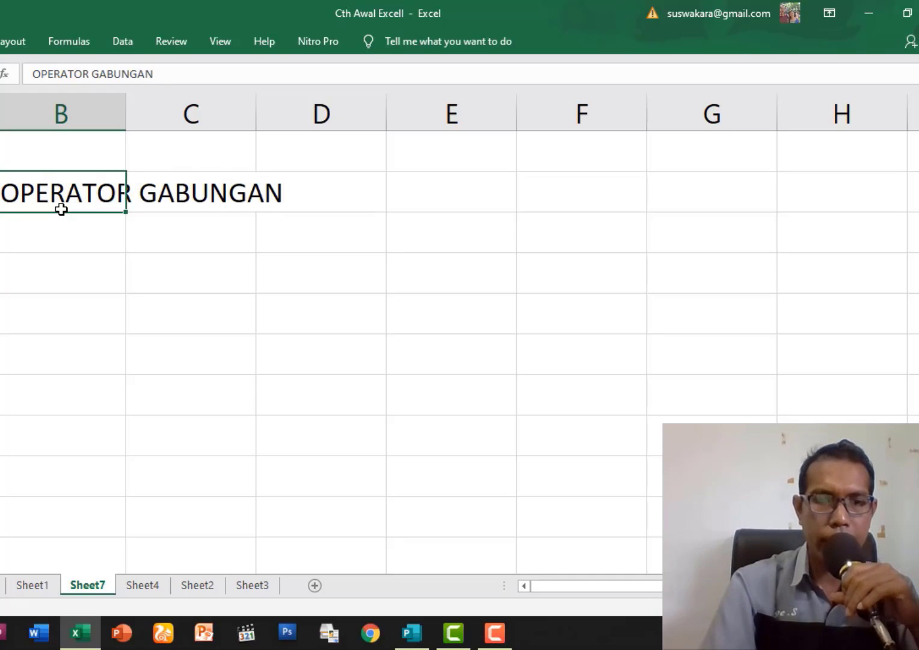
key("Return")
Enter the first list item, 1. SUM : MENJUMLAHKAN, in the cell below the OPERATOR GABUNGAN heading.
type("1")
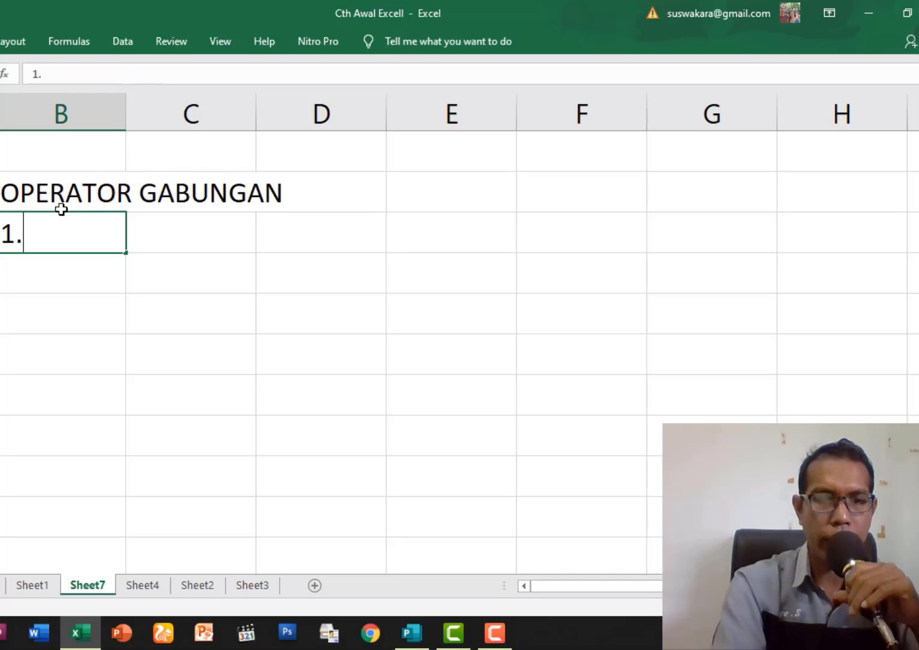
type(". SUM")
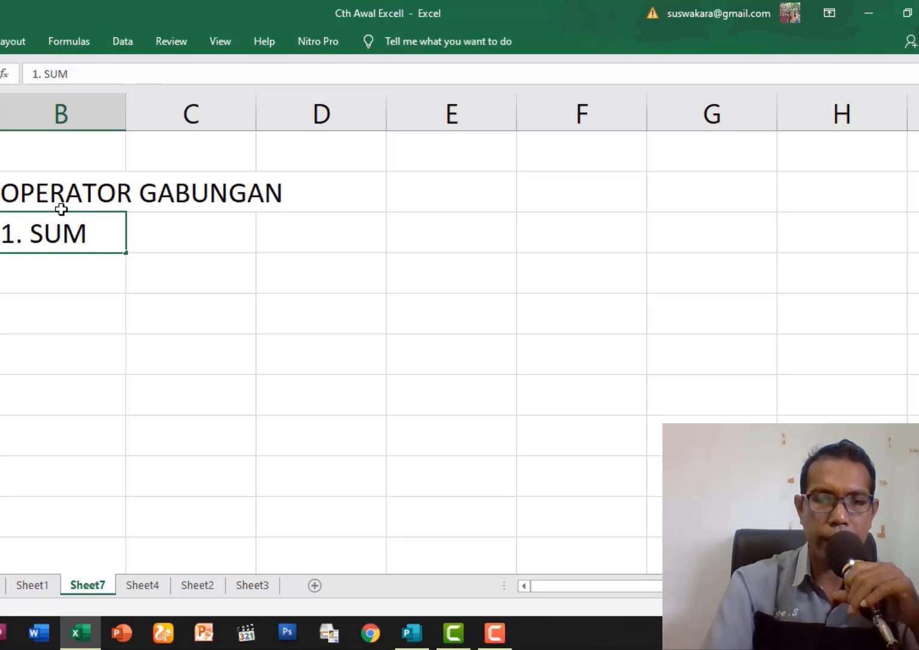
type(" : ,E")
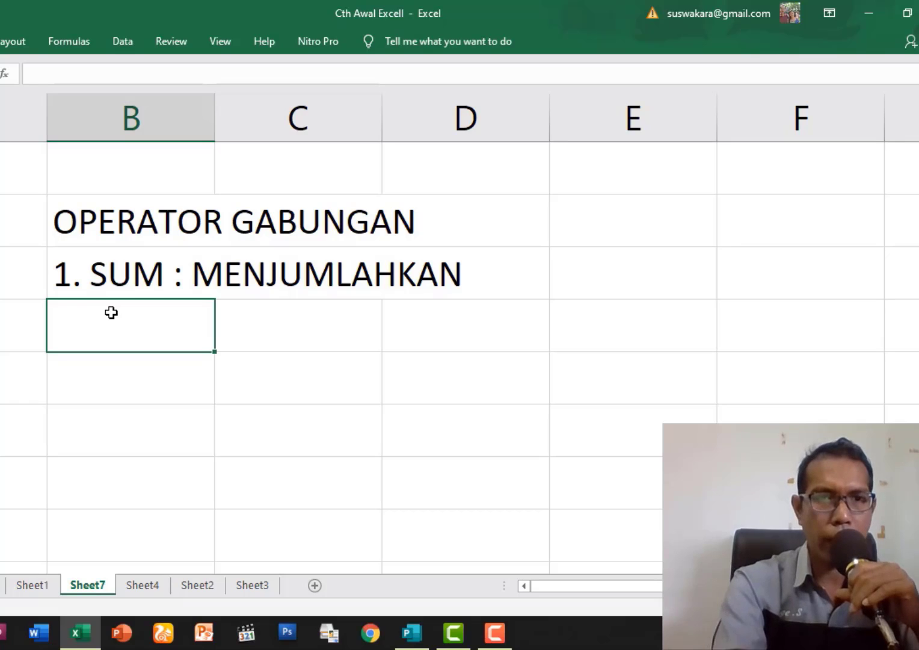
Enter the second list item, 2. AVERAGE: MERATA-RATAKAN, in the cell below the SUM item.
type("2.")
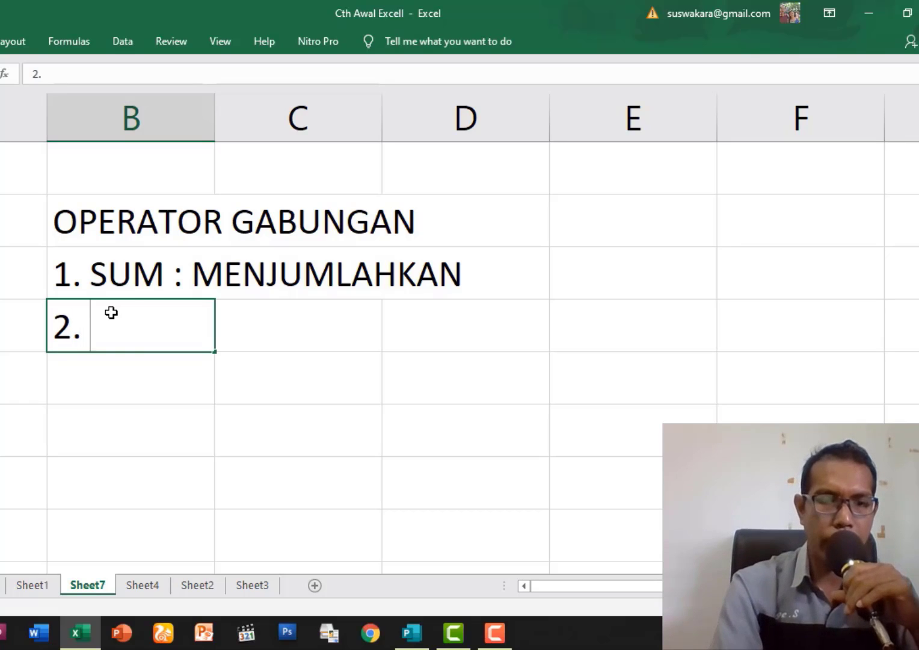
type(" AVERA")
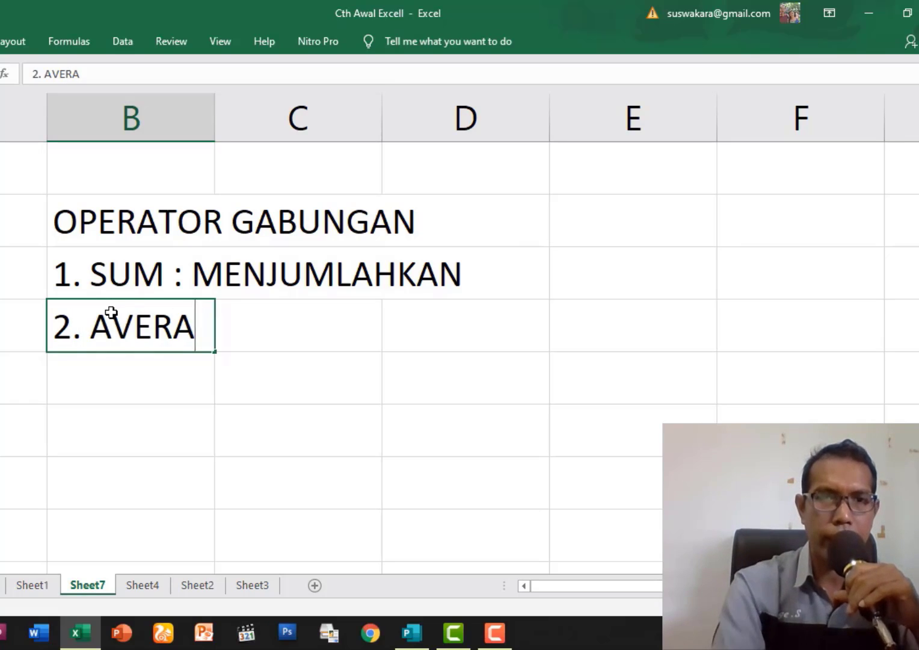
type("GE: ")
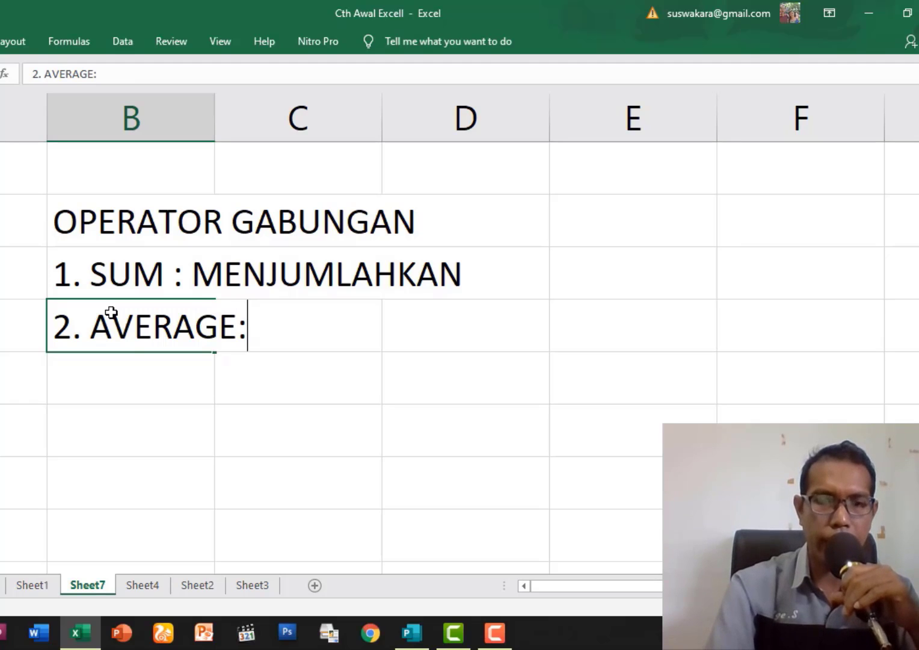
type("MERATA-RATAKAN")
key("Return")
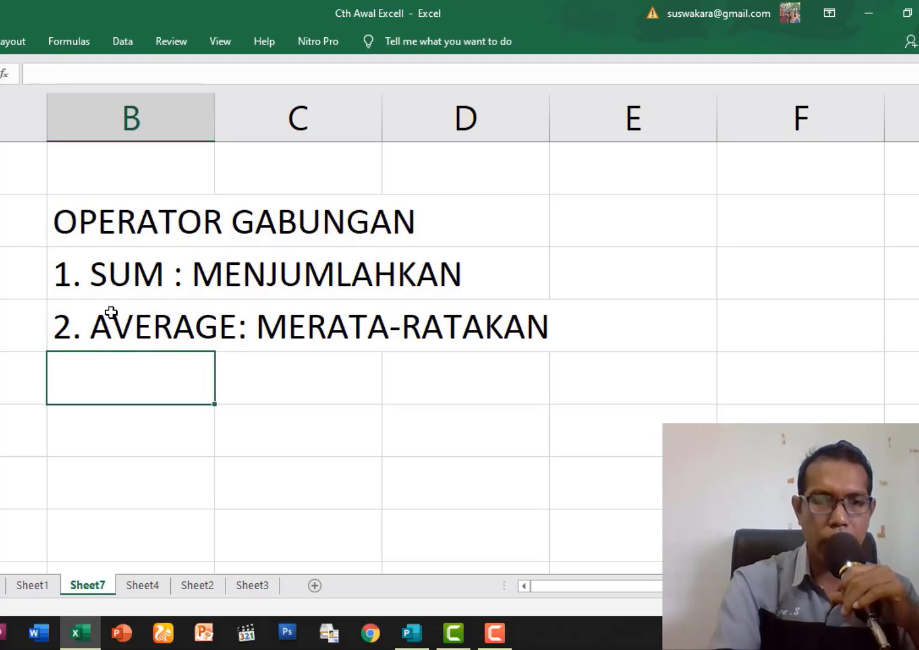
Enter the third list item, 3. IF: FUNGSI LOGICAL, JIKA, in the cell below the AVERAGE item.
type("3")
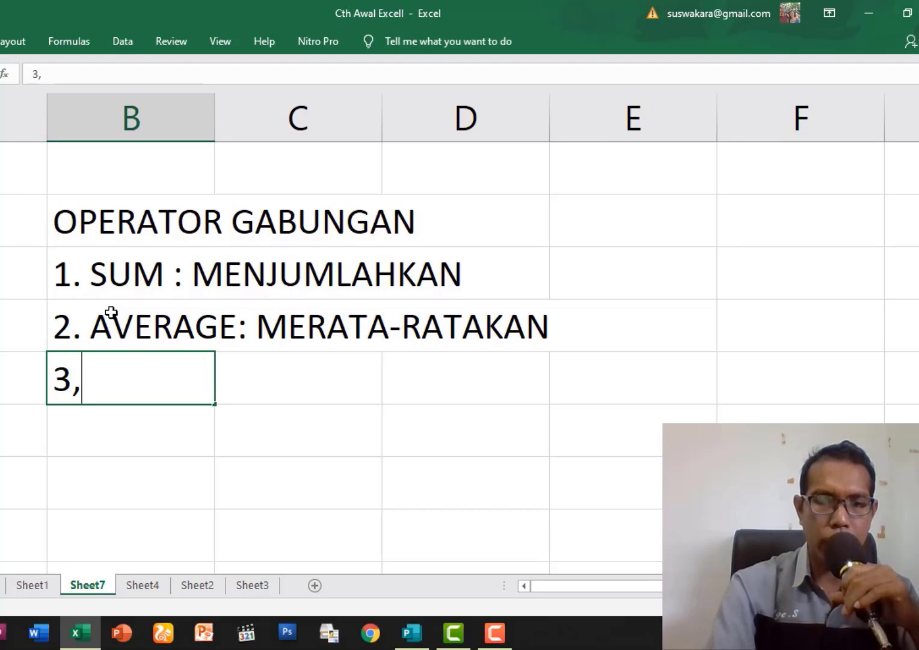
type(". IF")
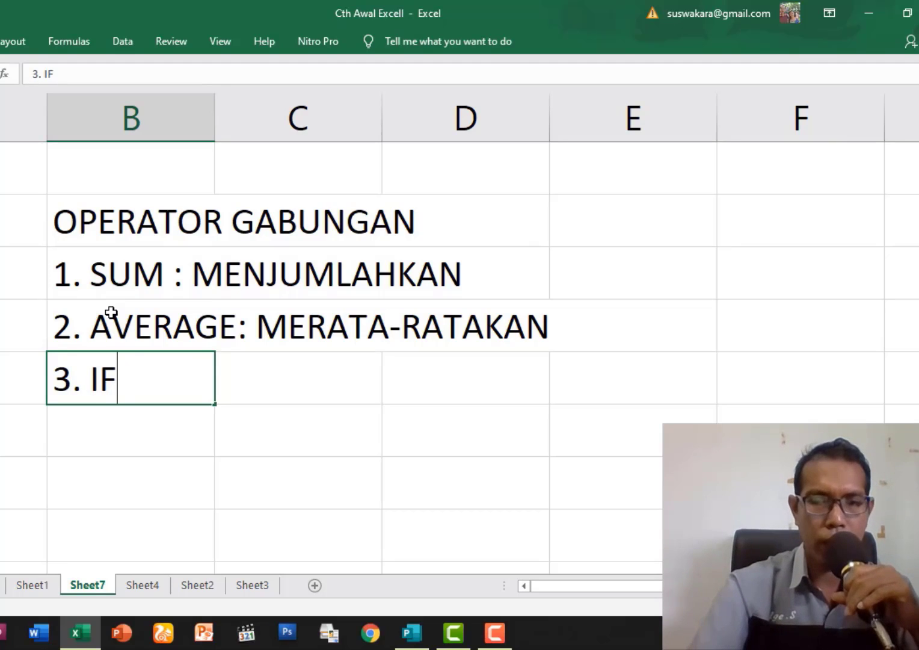
type(": ")
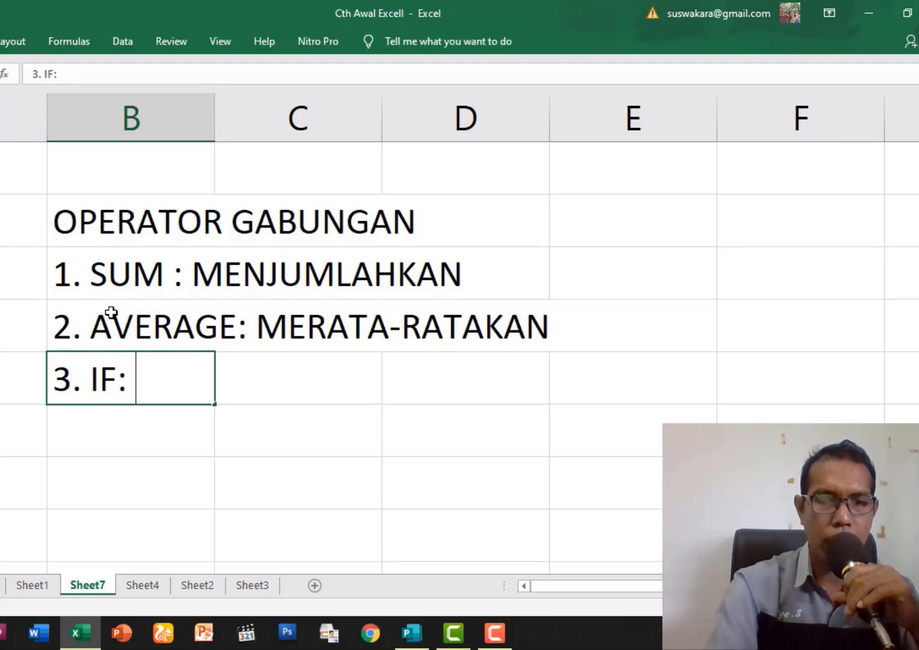
type("FUNG")
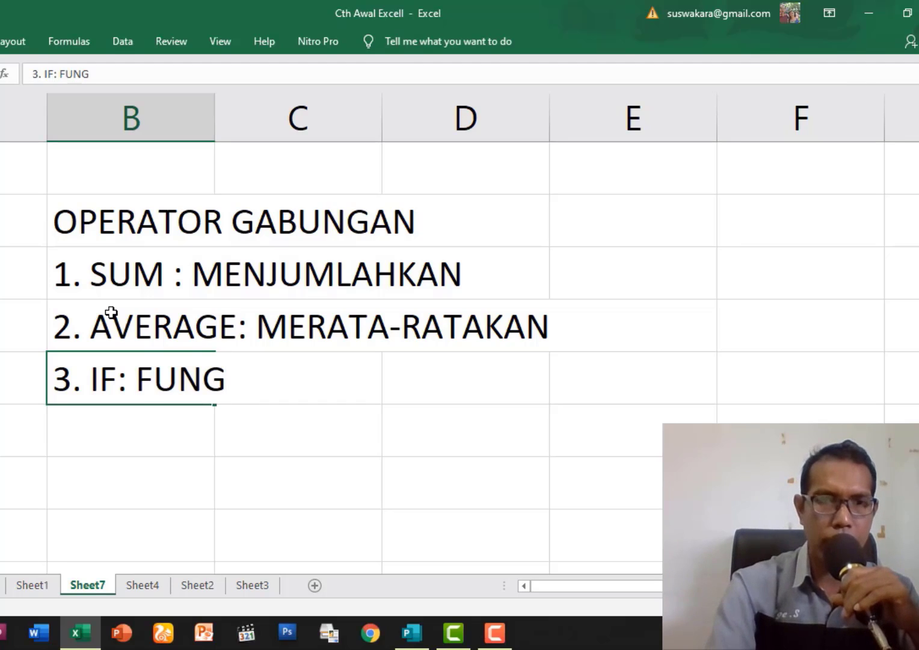
type("SI LOGICAL")
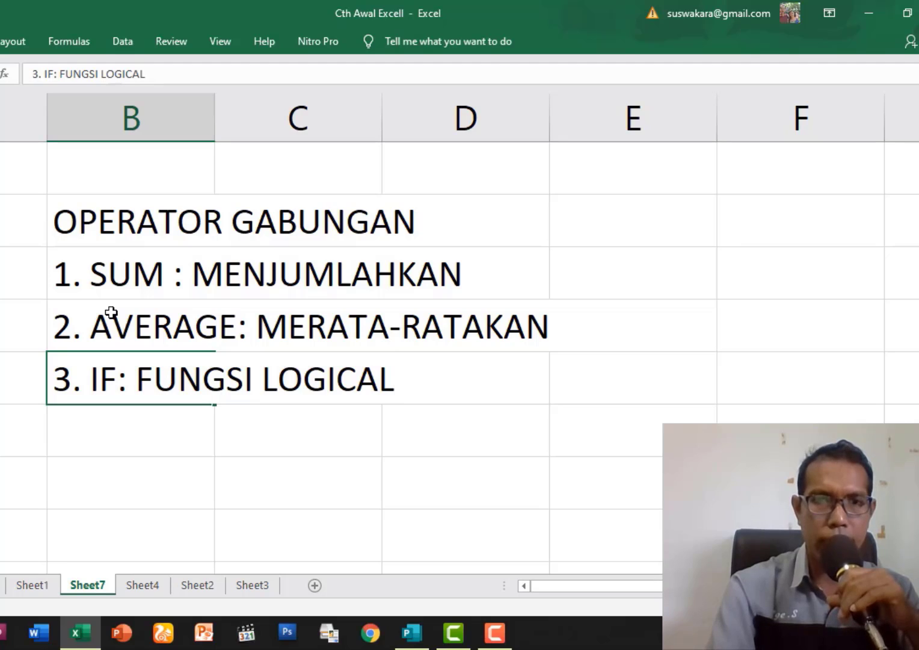
type(", JIKA")
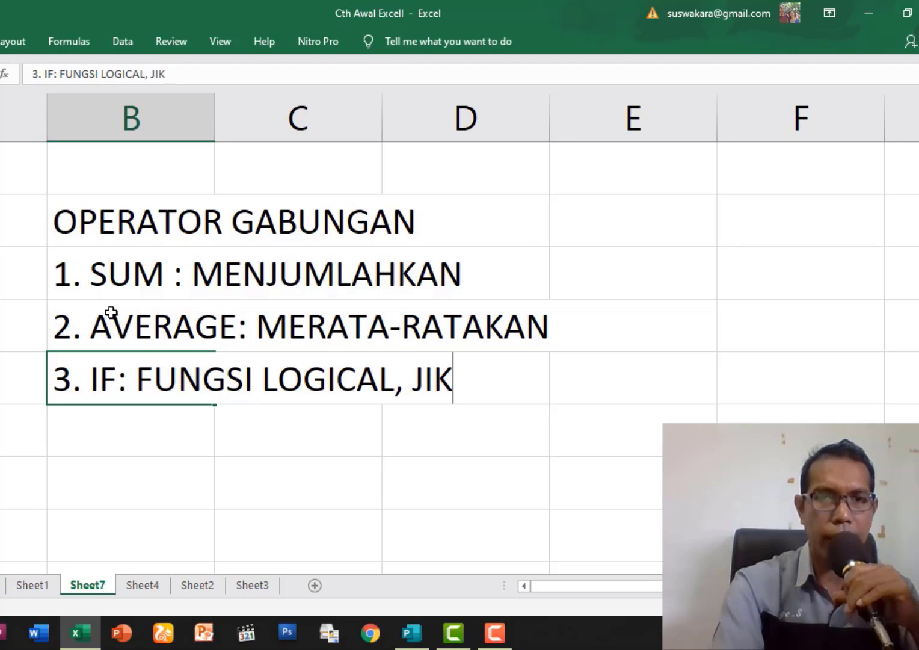
left_click(166, 420)
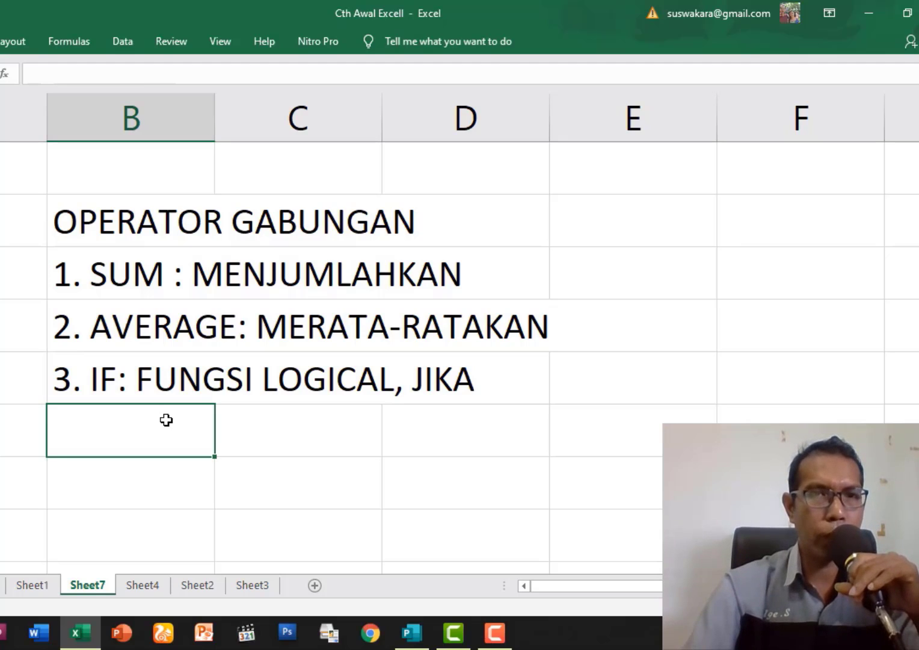
left_click(162, 276)
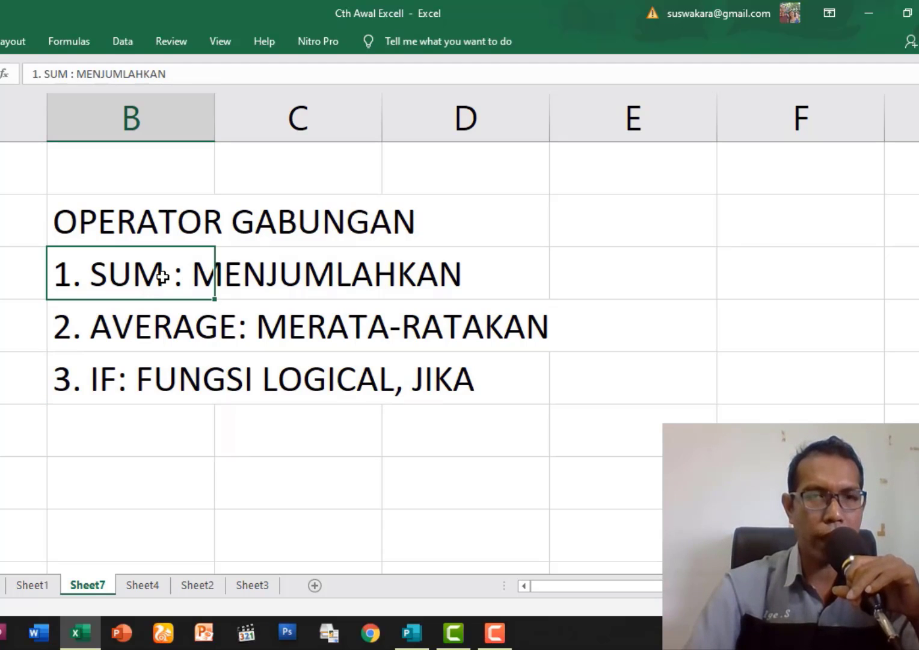
left_click(138, 339)
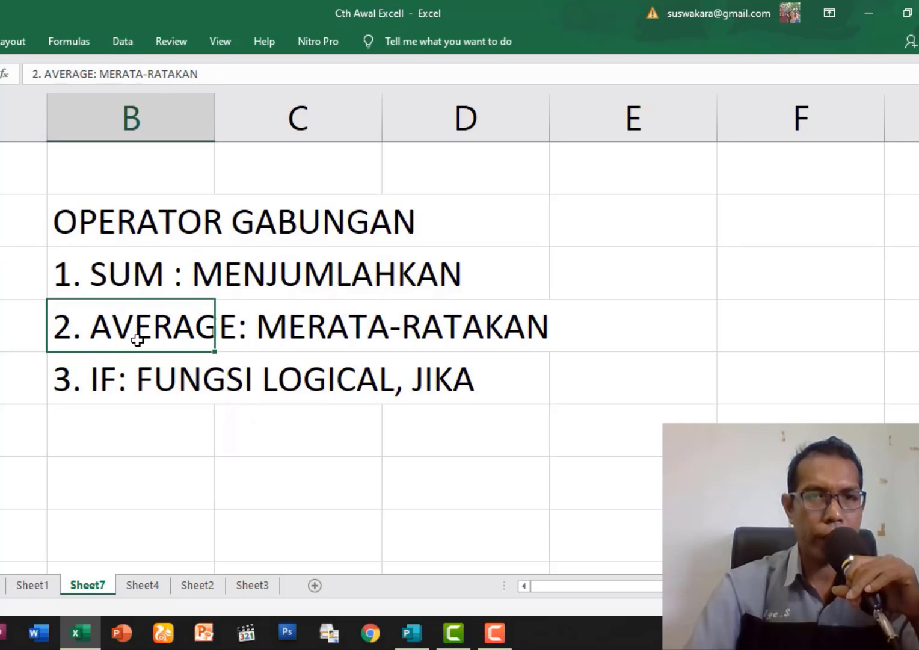
Switch to Sheet4 with the NILAI MATEMATIKA SISWA table and apply All Borders to its TOTAL row, columns B through G.
key("ctrl+Page_Down")
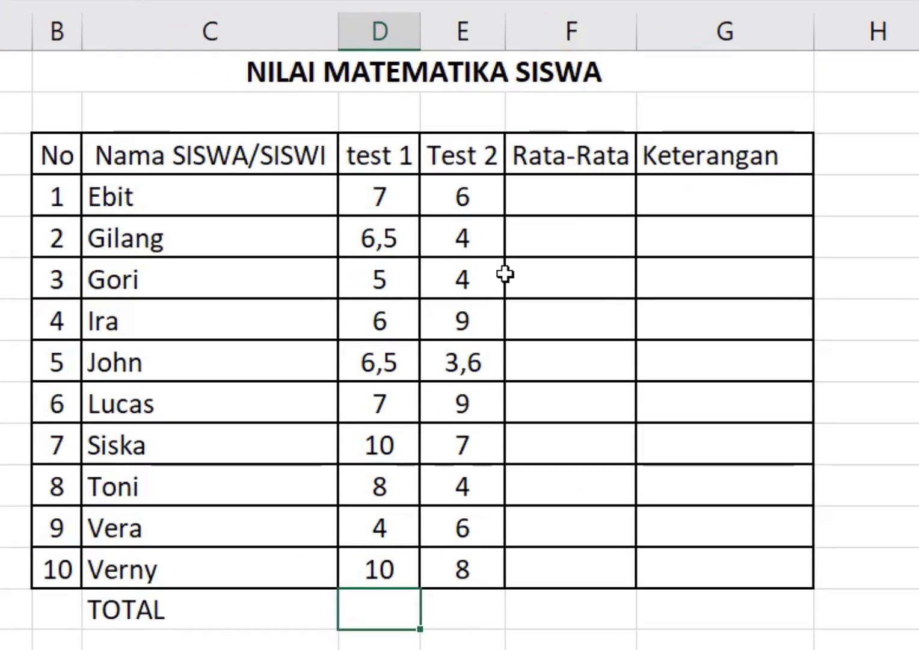
left_click(268, 289)
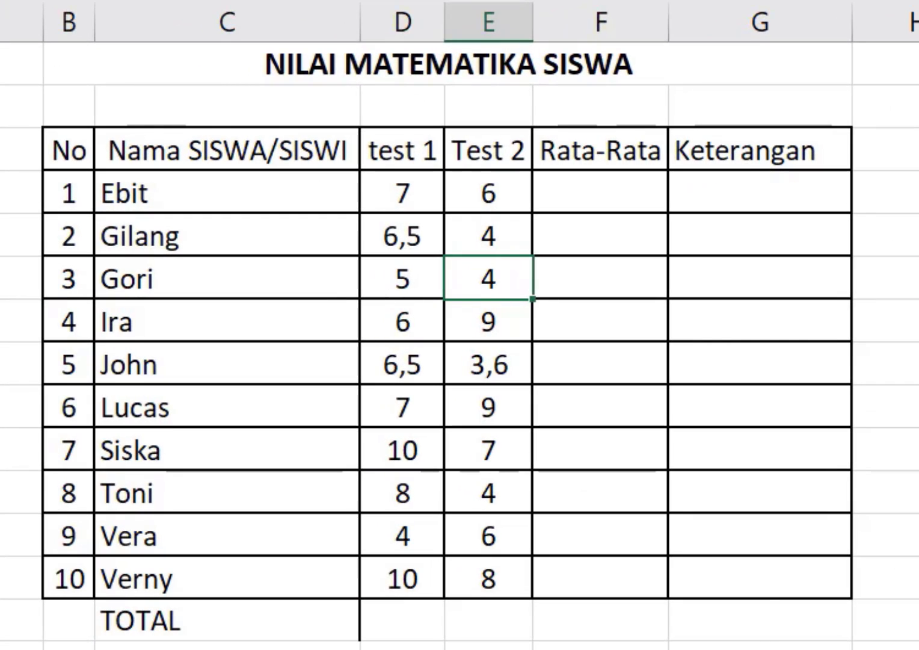
left_click(264, 631)
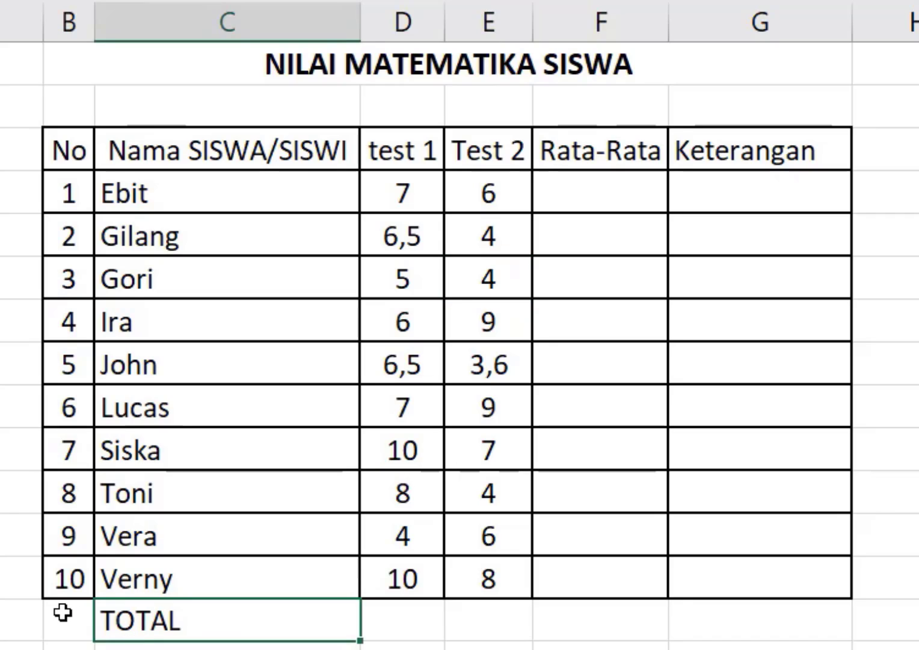
mouse_move(64, 609)
left_mouse_down()
mouse_move(460, 642)
mouse_move(902, 597)
mouse_move(820, 622)
left_mouse_up()
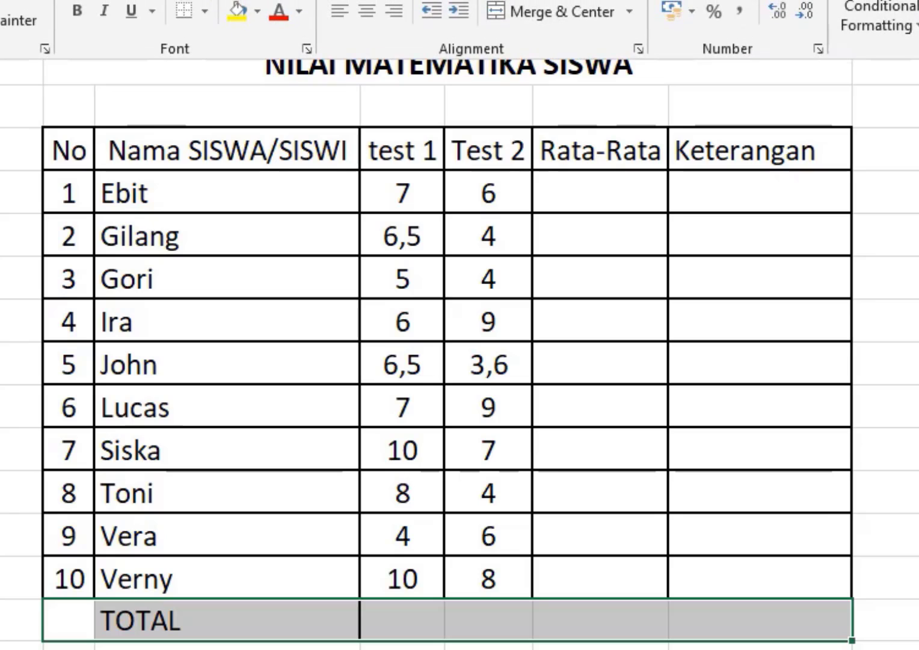
left_click(204, 11)
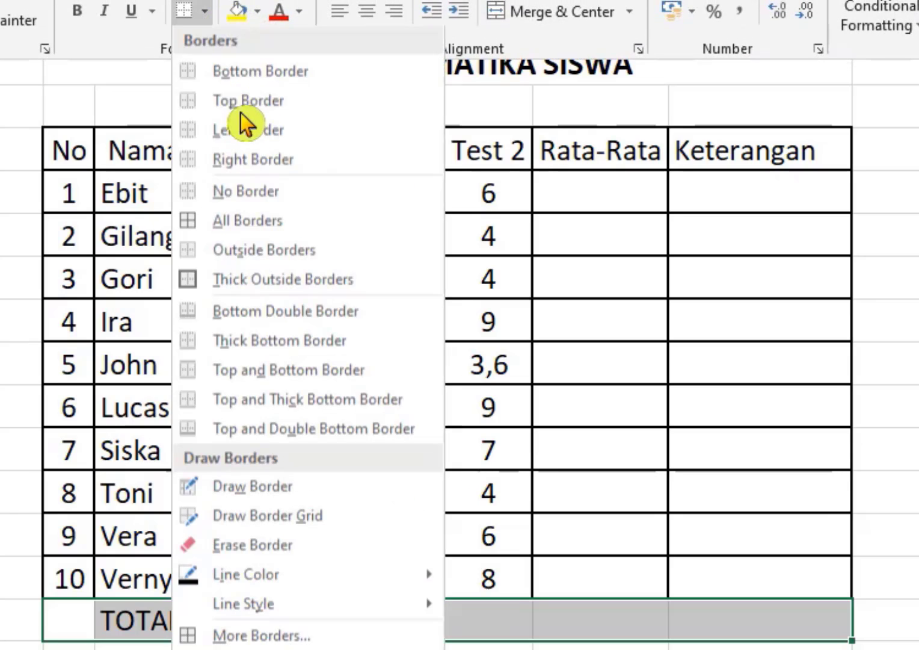
left_click(248, 229)
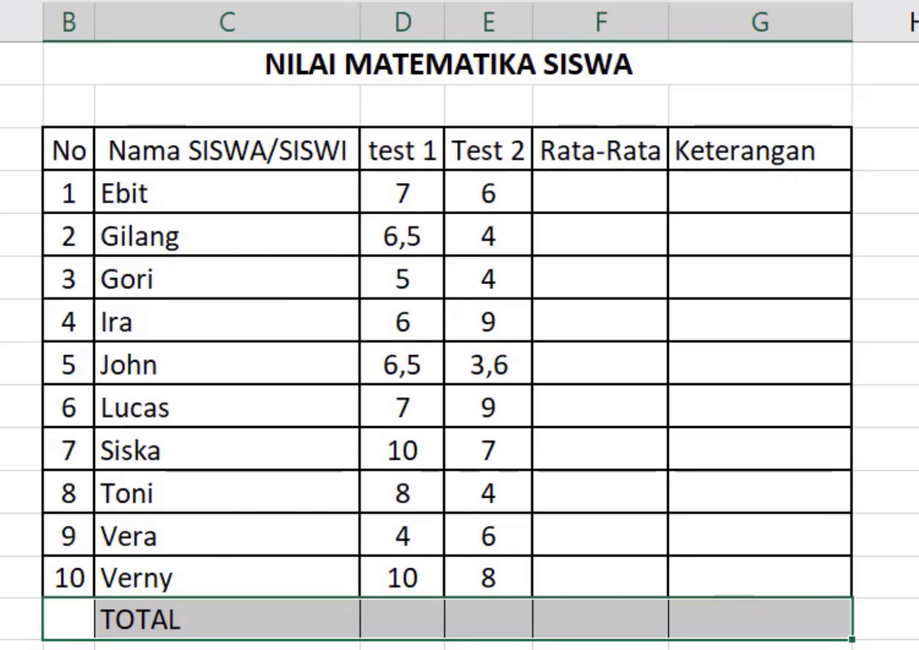
scroll(459, 337, "up", 1)
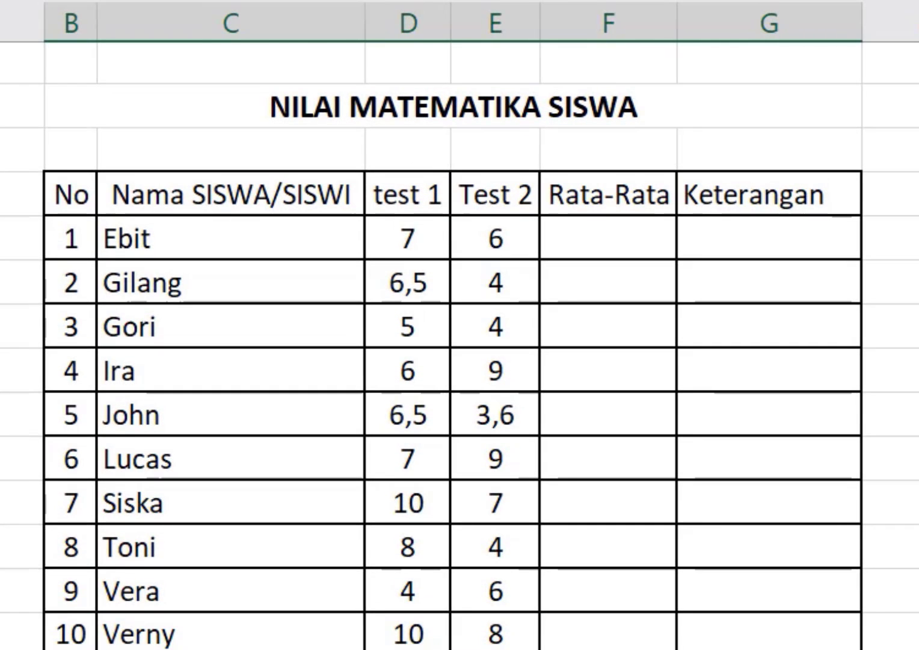
scroll(459, 337, "down", 1)
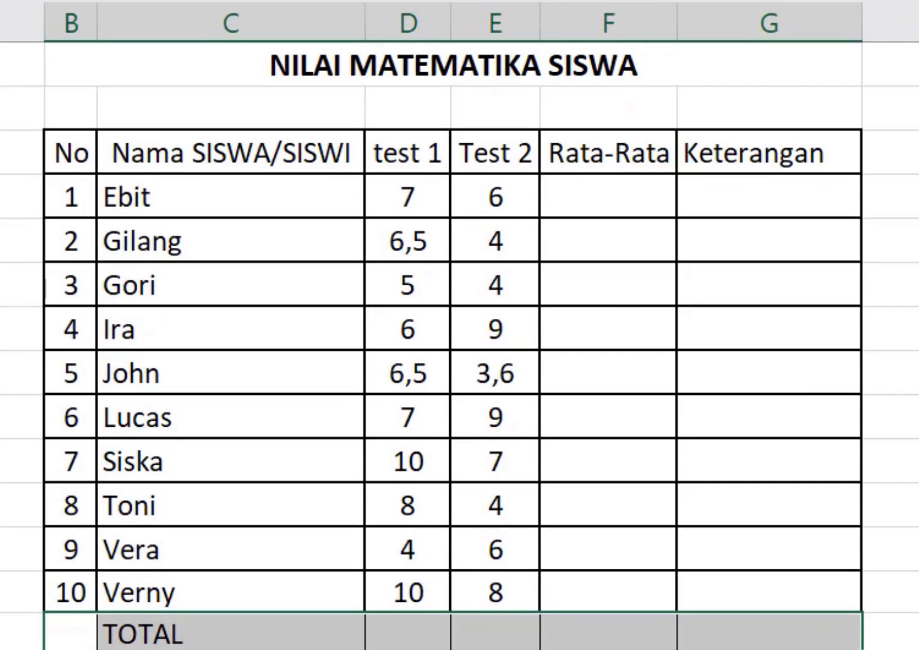
left_click(210, 198)
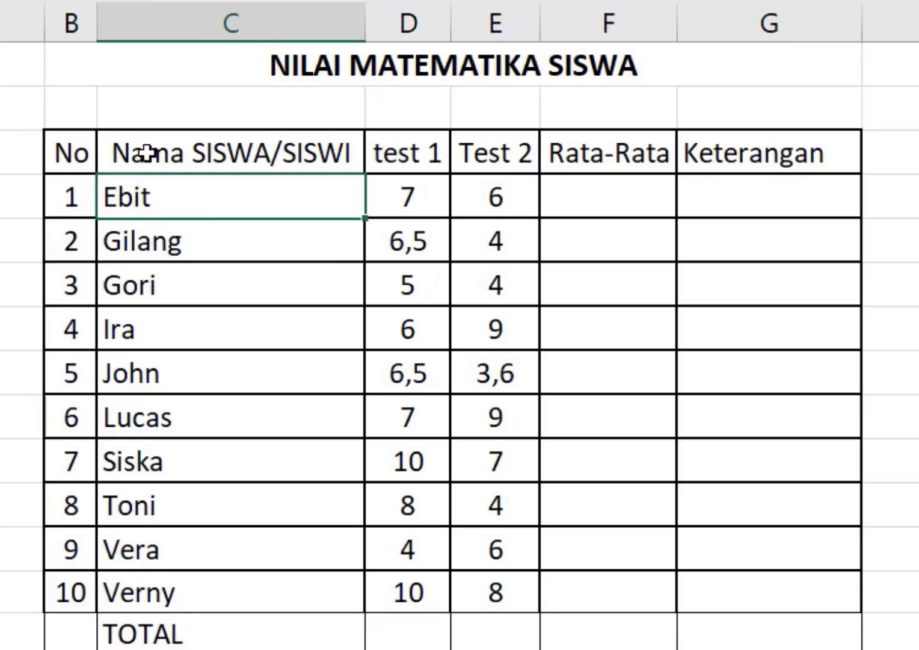
left_click(399, 154)
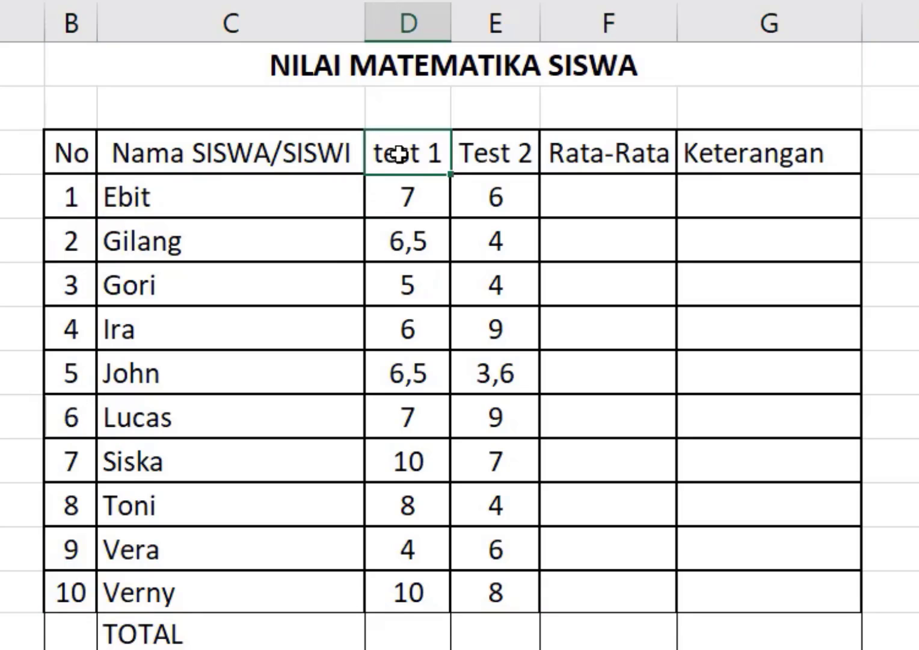
left_click(501, 154)
Enter =AVERAGE(D6:E6) in F6, the first Rata-Rata cell, to average the first student's two test scores.
left_click(563, 190)
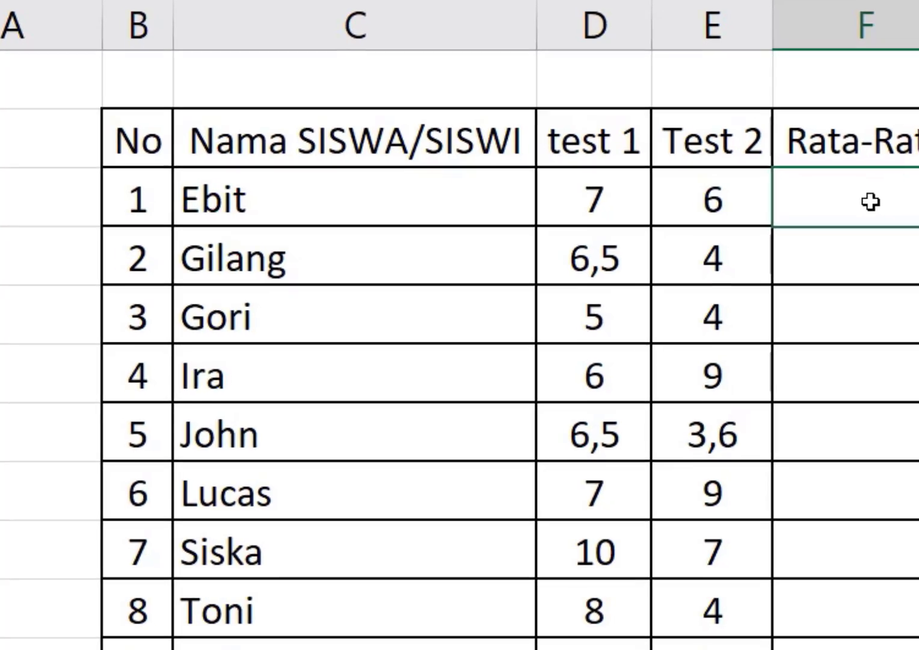
type("=")
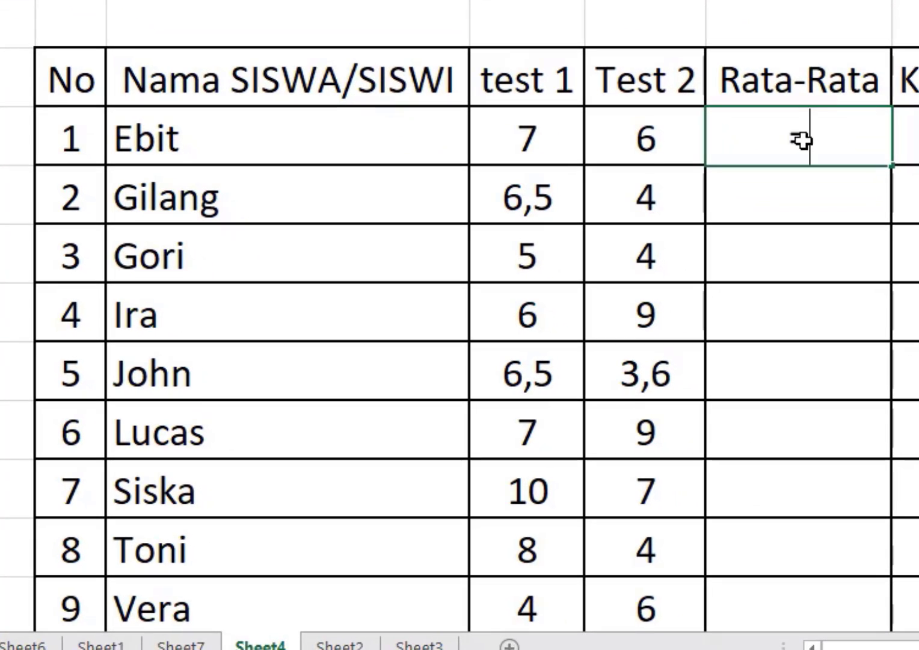
type("A")
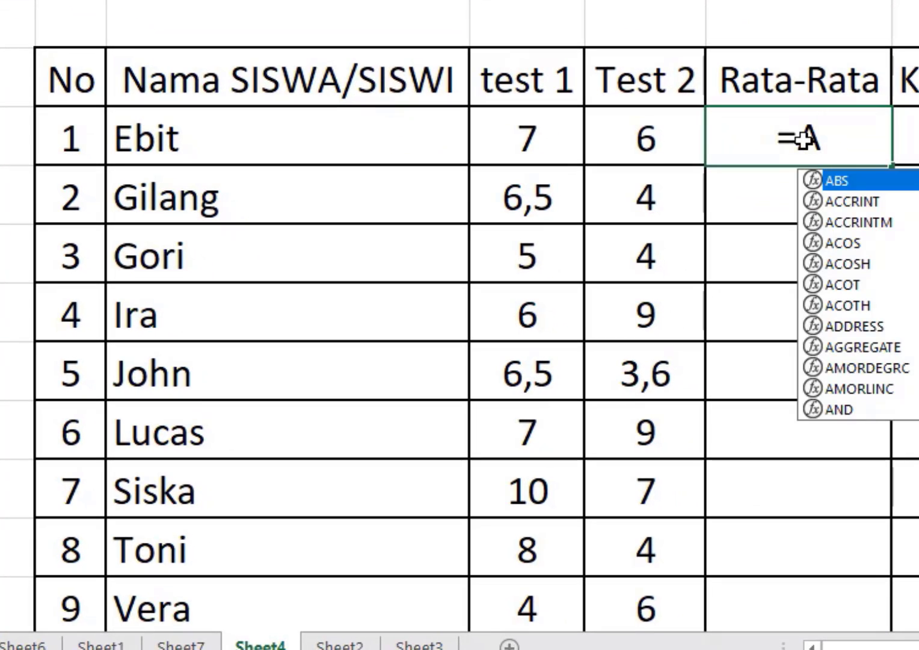
type("VERAGE")
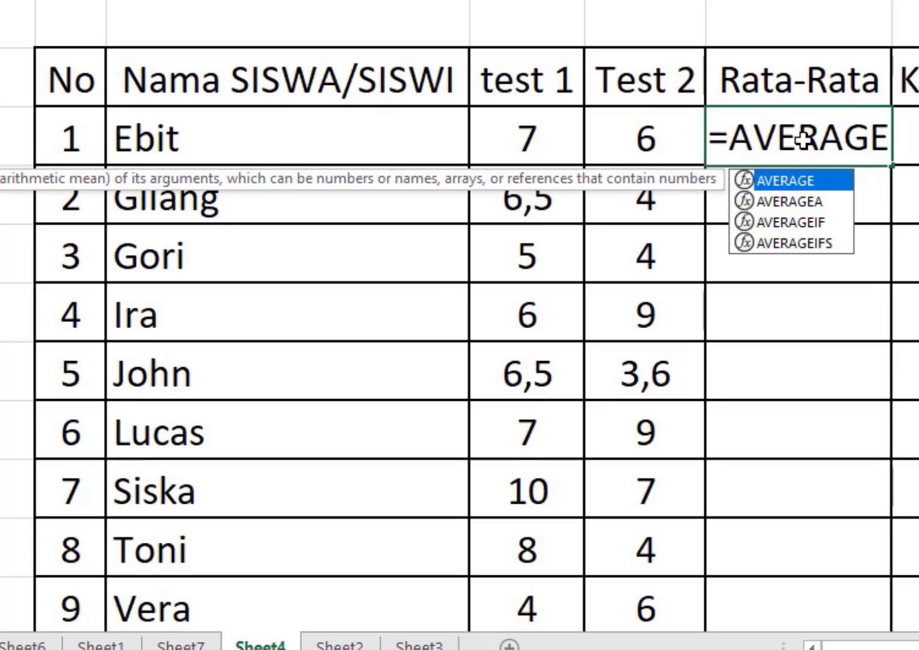
type("(")
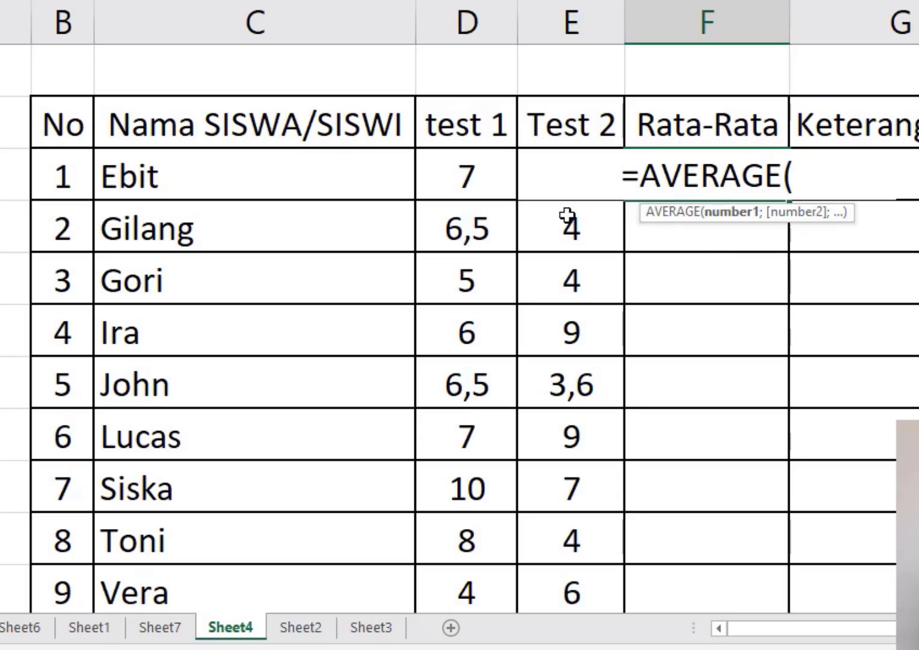
left_click(474, 183)
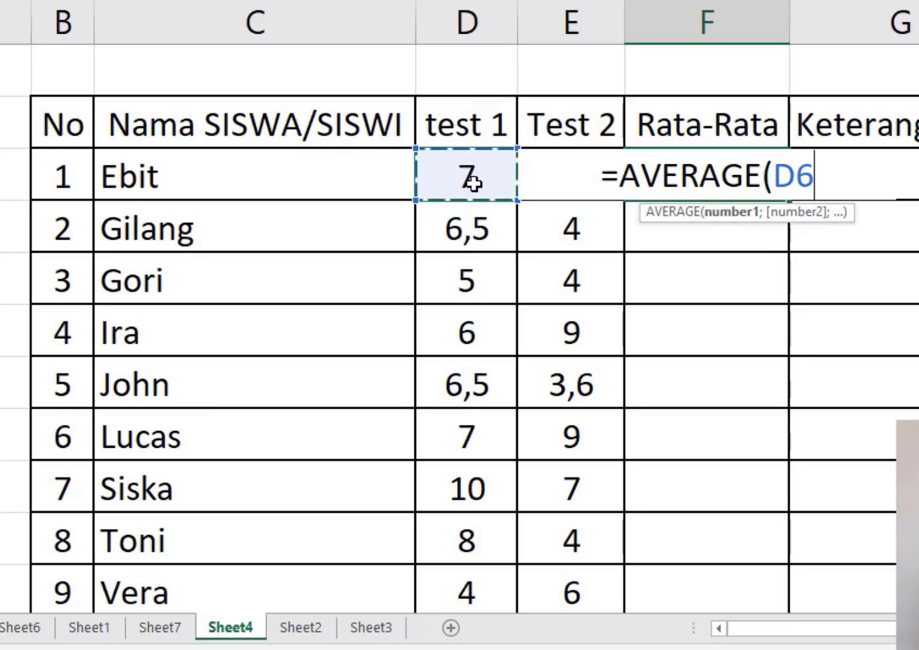
key("Right")
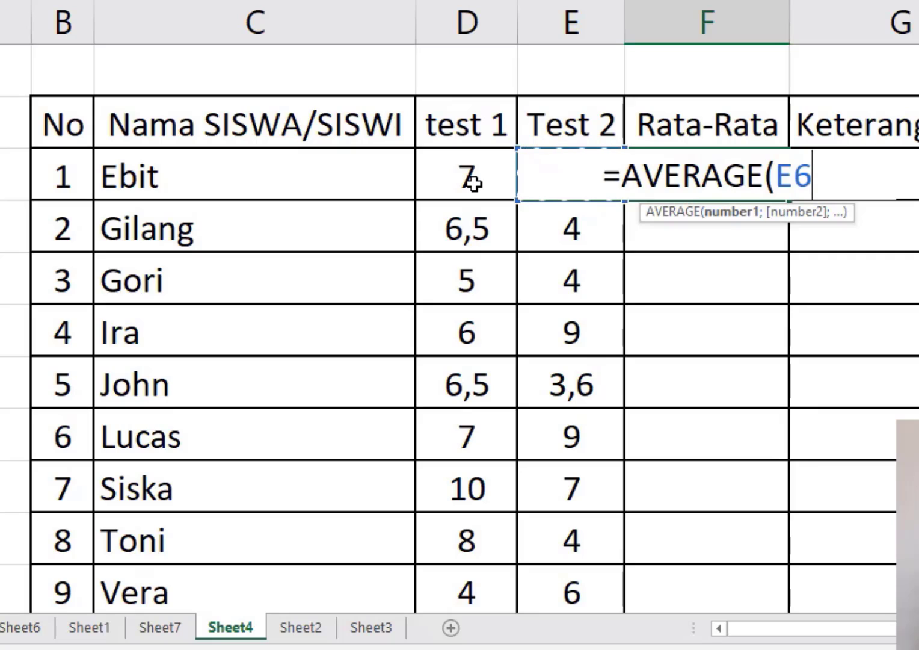
left_click(474, 184)
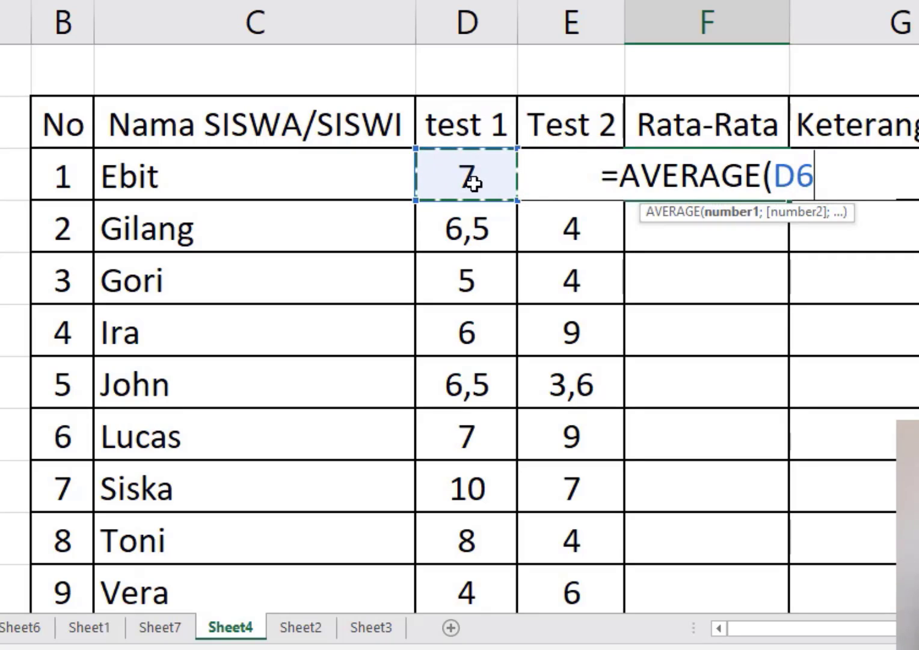
type(":D")
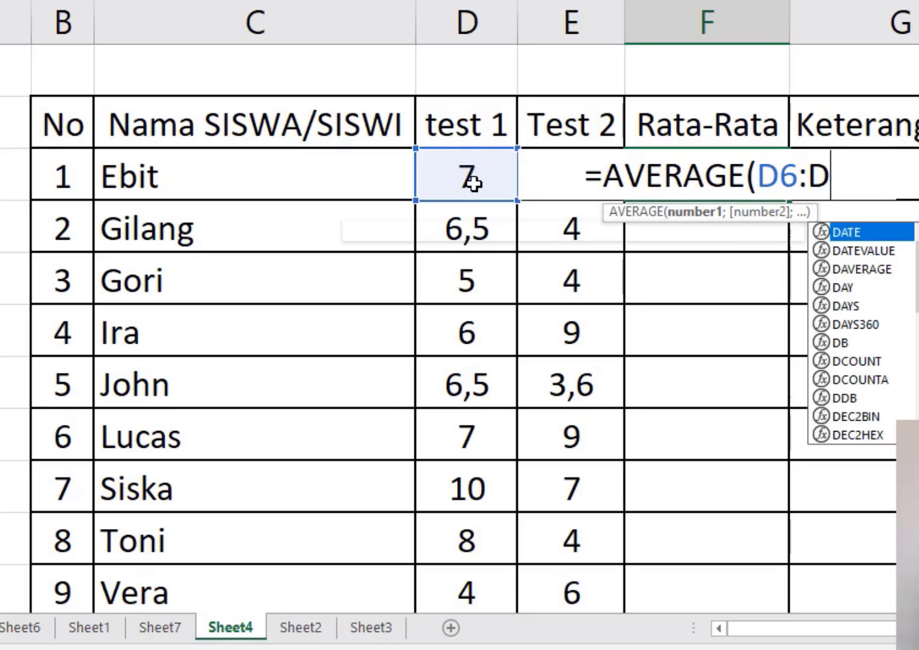
key("BackSpace")
type("E6")
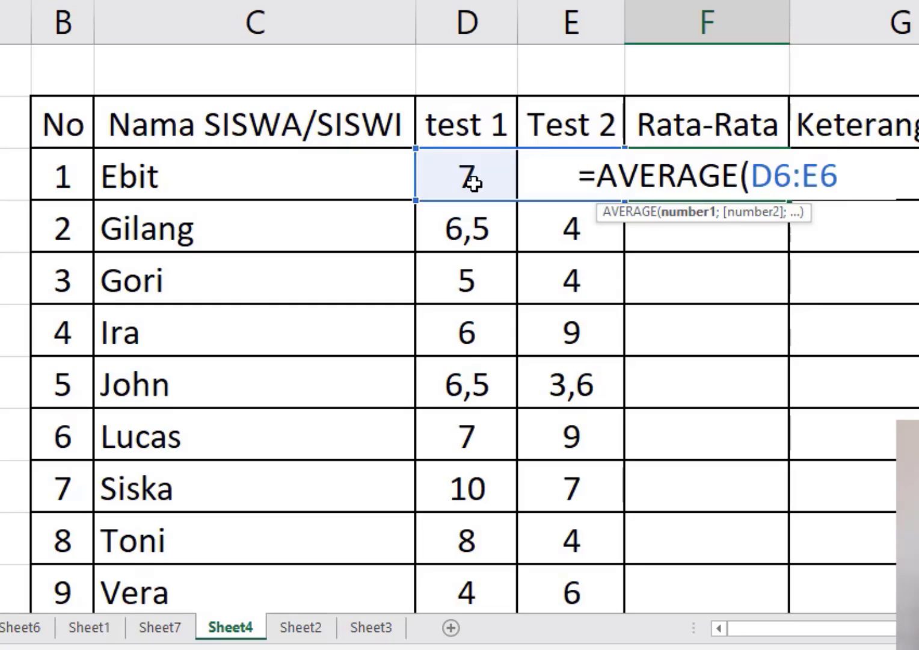
type(")")
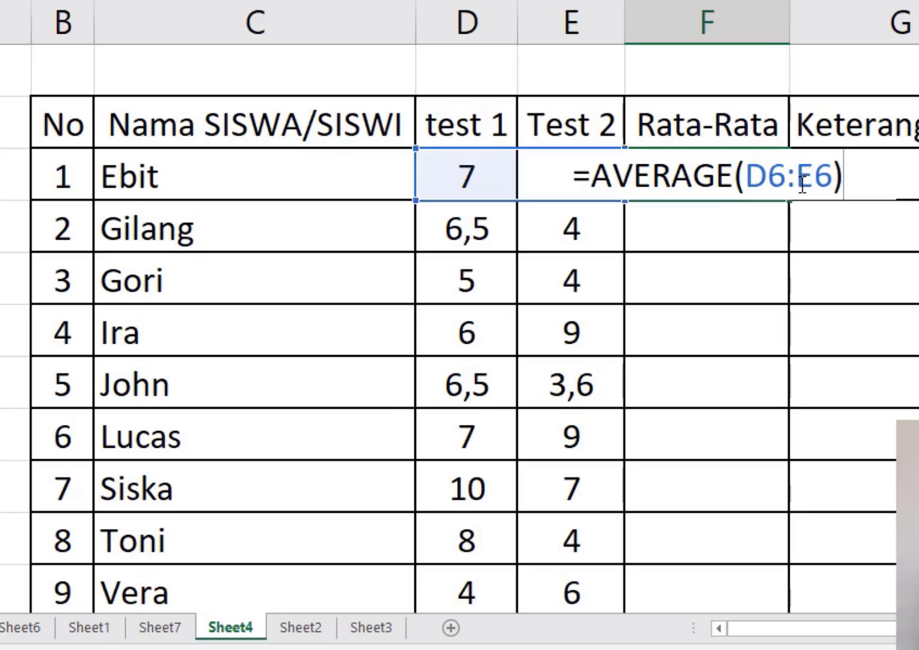
key("Return")
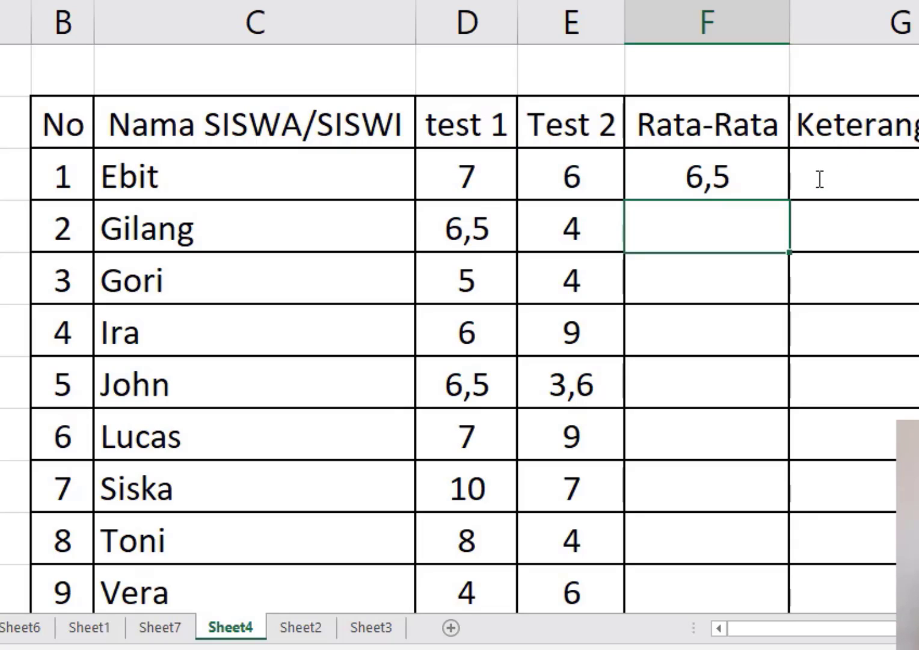
Review the test 1, Test 2 and Rata-Rata cells in the first two students' rows.
left_click(669, 176)
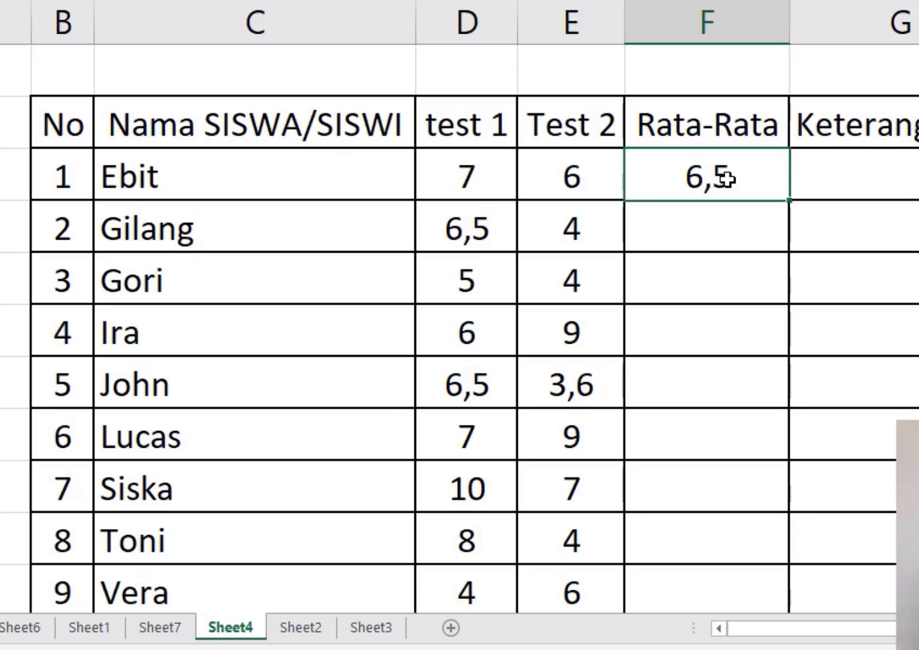
left_click(485, 174)
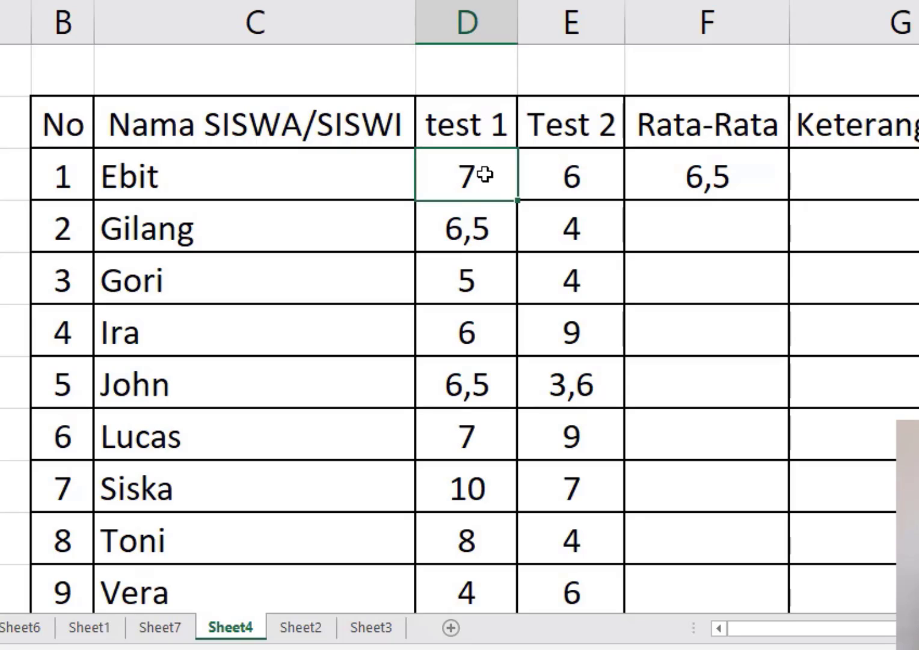
left_click(593, 172)
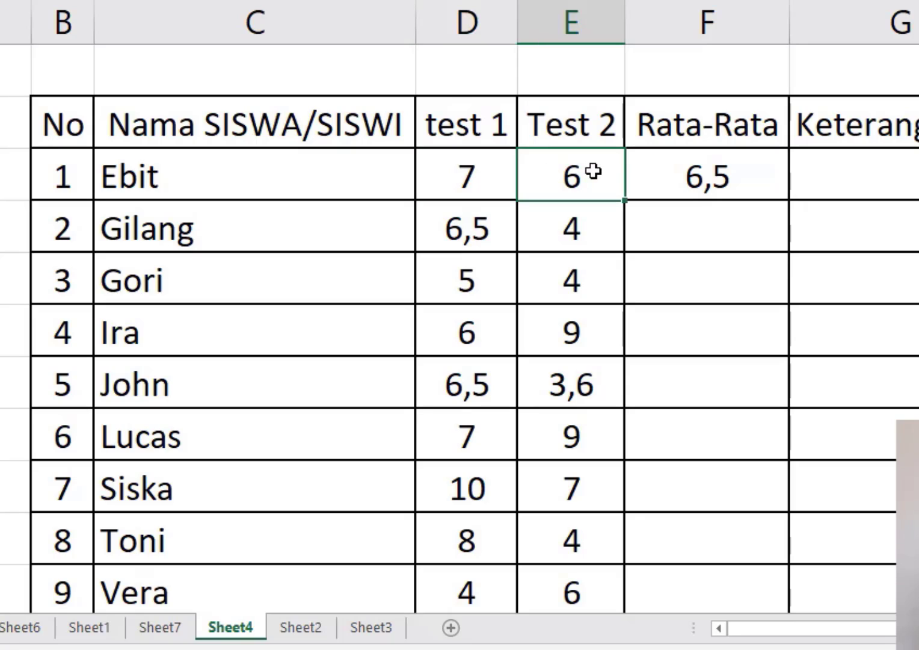
left_click(655, 184)
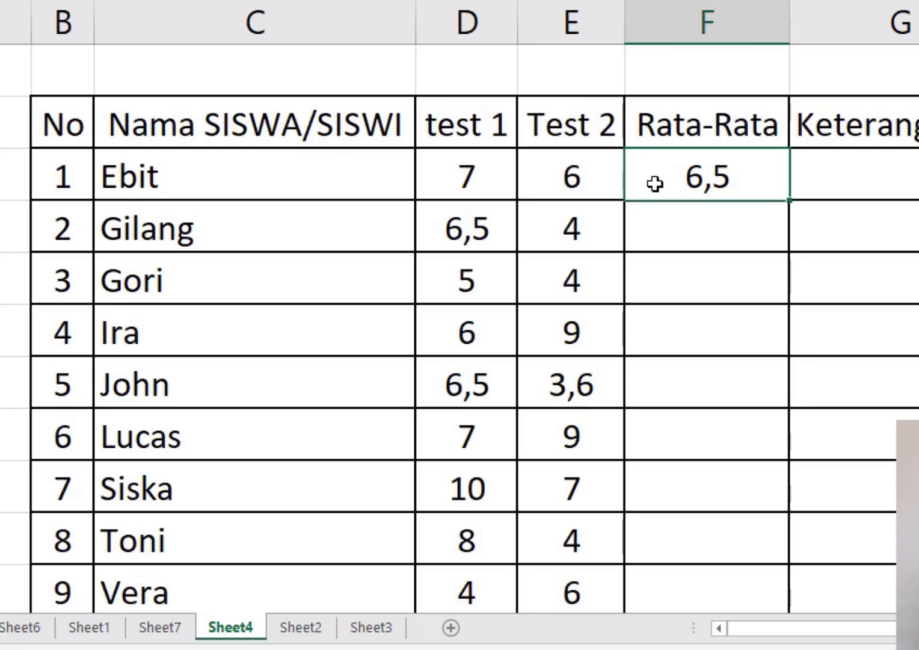
left_click(659, 219)
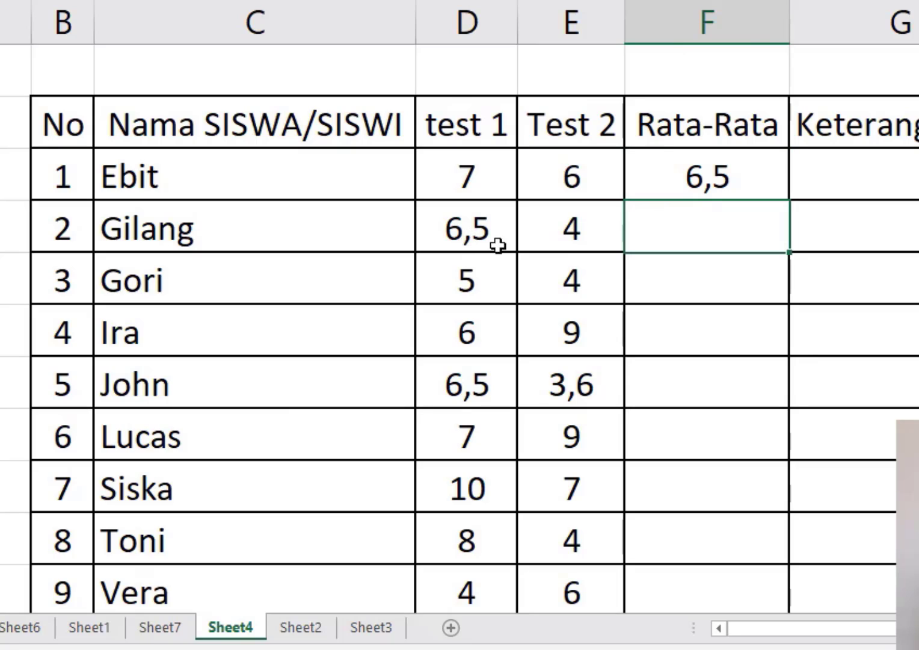
left_click(301, 242)
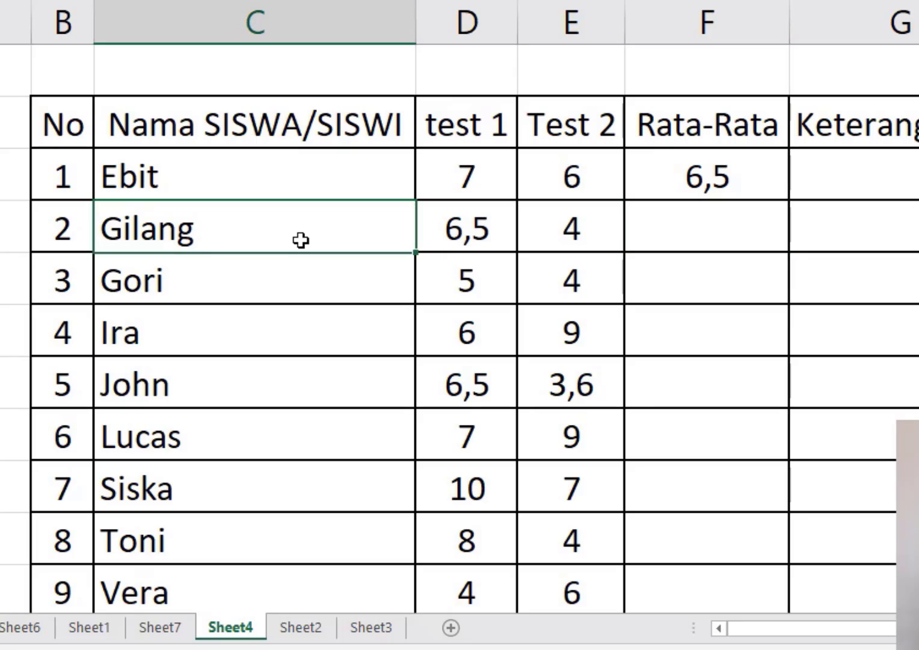
left_click(443, 242)
left_click(587, 241)
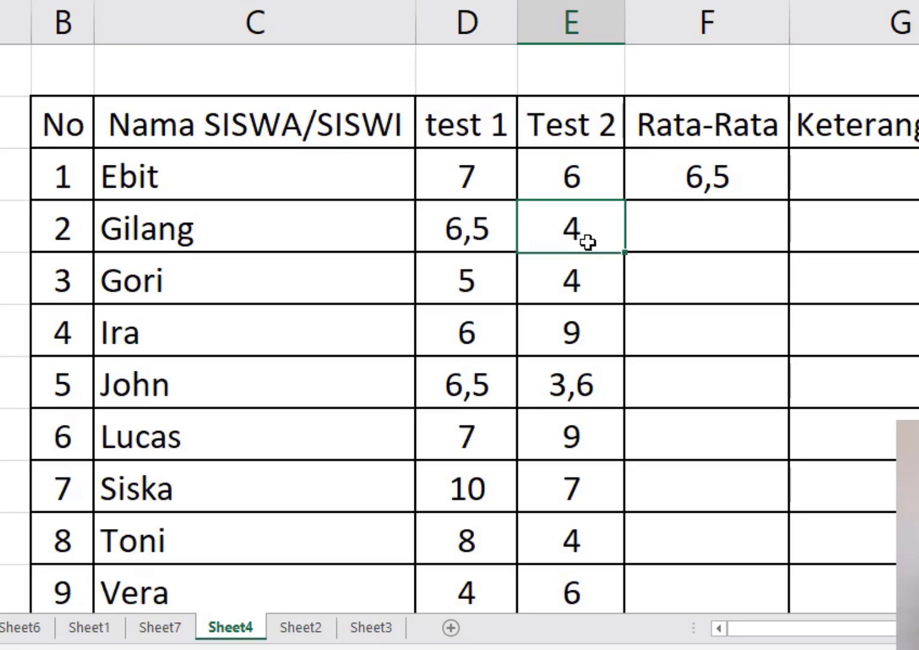
Enter =AVERAGE(D7:E7) in F7, the second Rata-Rata cell, to average the second student's two test scores.
left_click(680, 232)
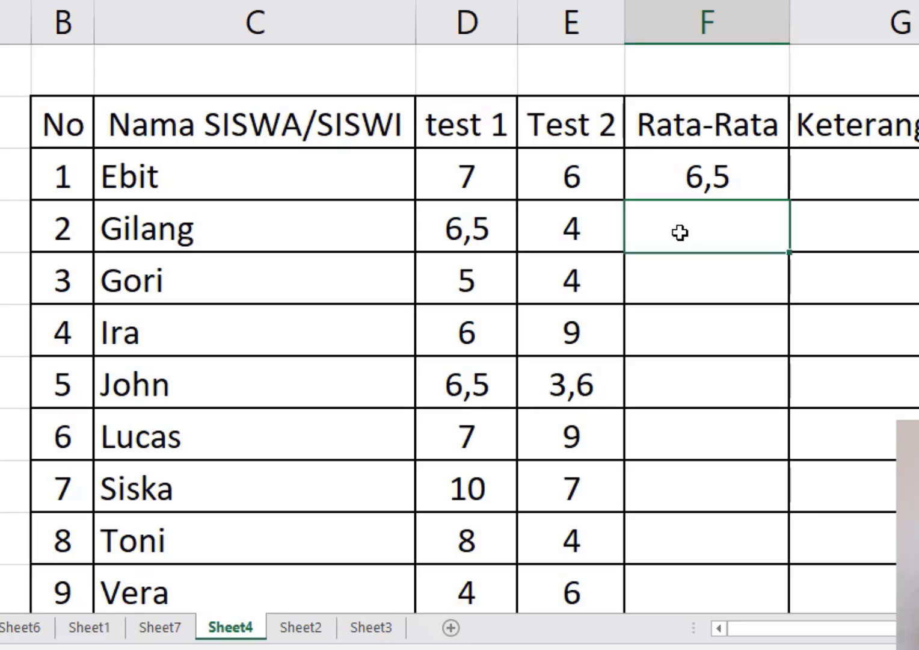
type("=AVERAGE")
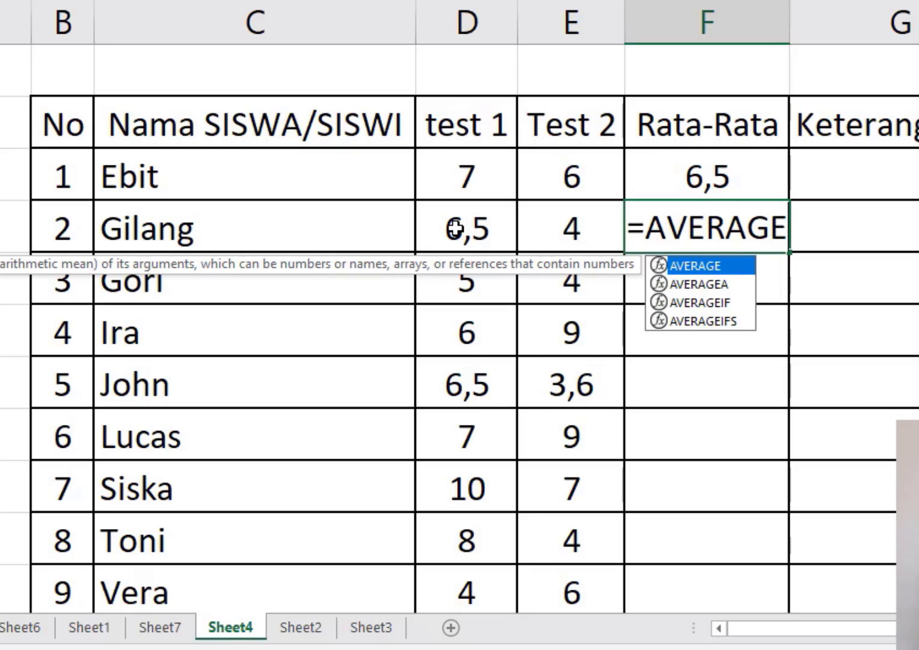
left_click(456, 228)
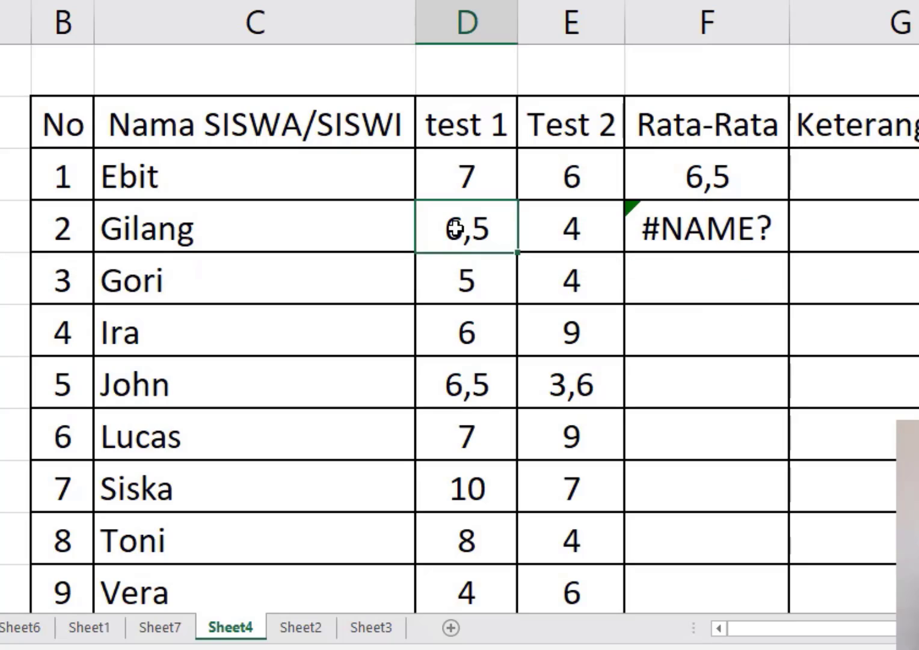
double_click(697, 222)
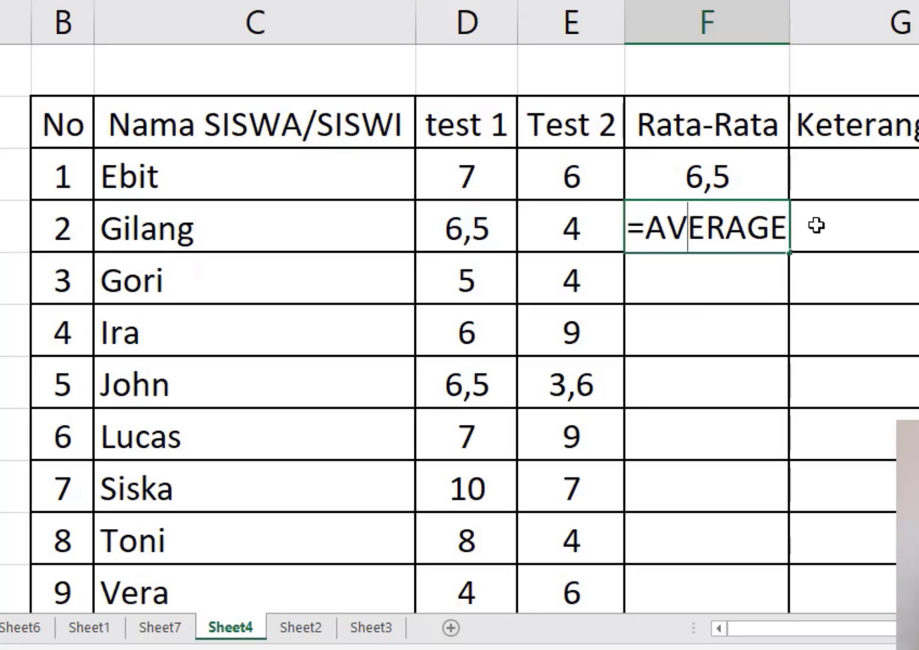
left_click(785, 228)
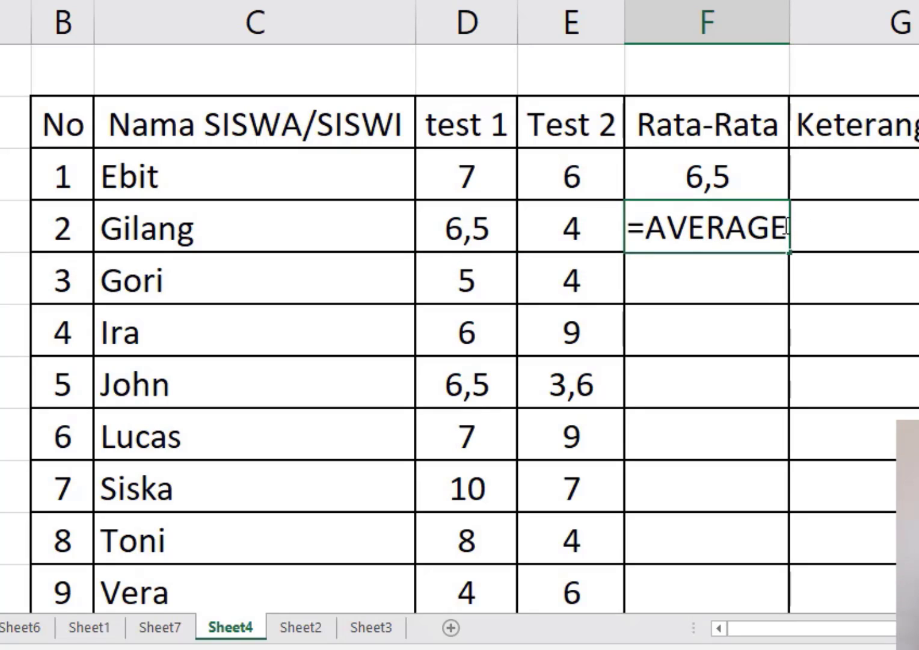
type("(")
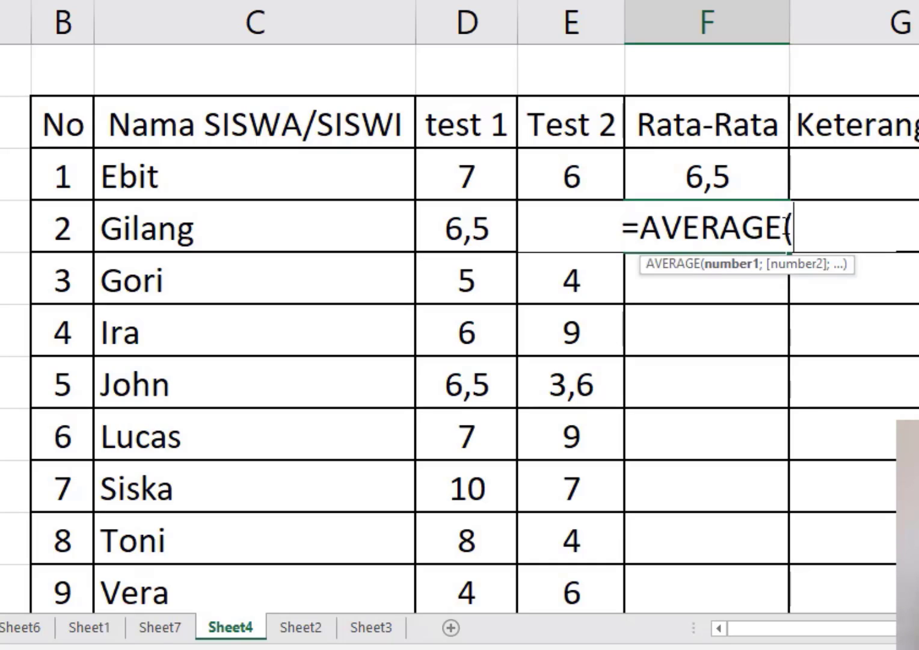
type("D7")
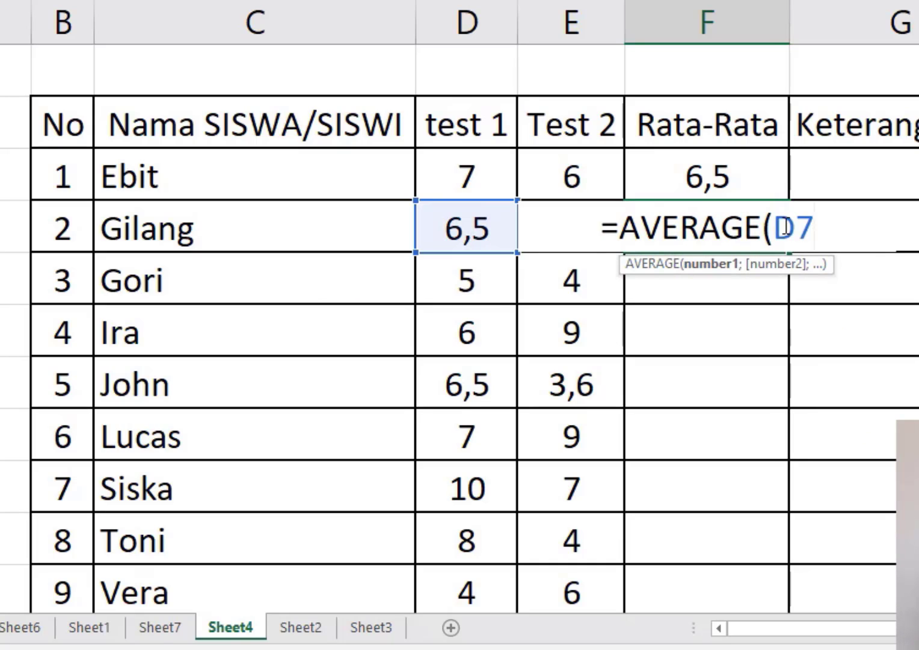
type(":")
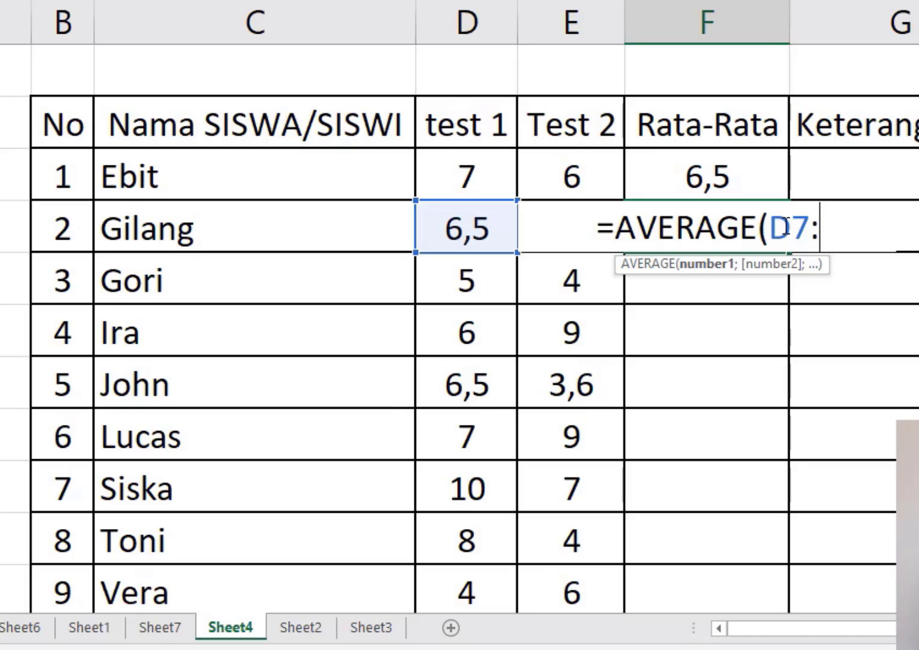
type("E7")
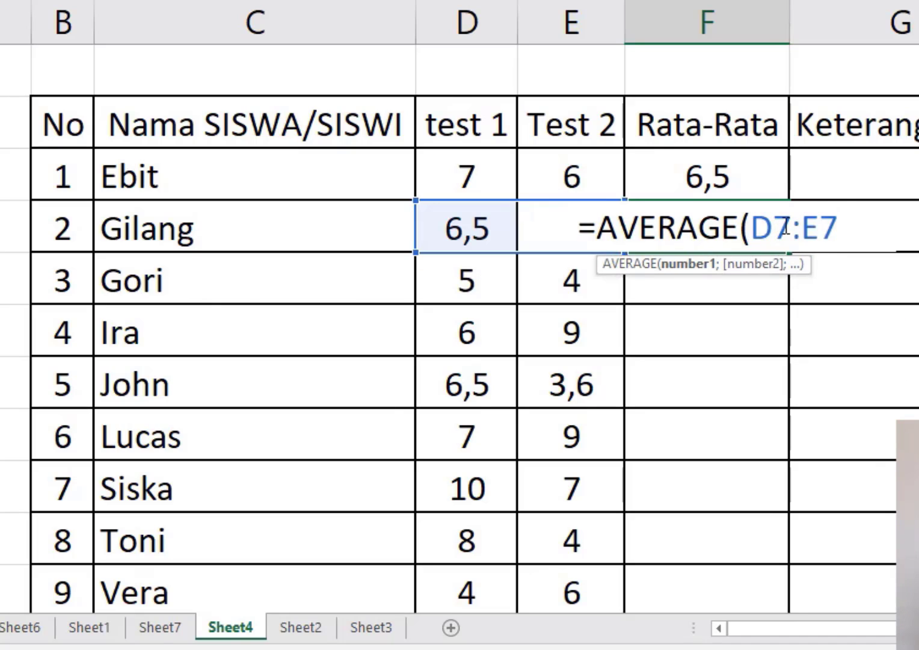
type(")")
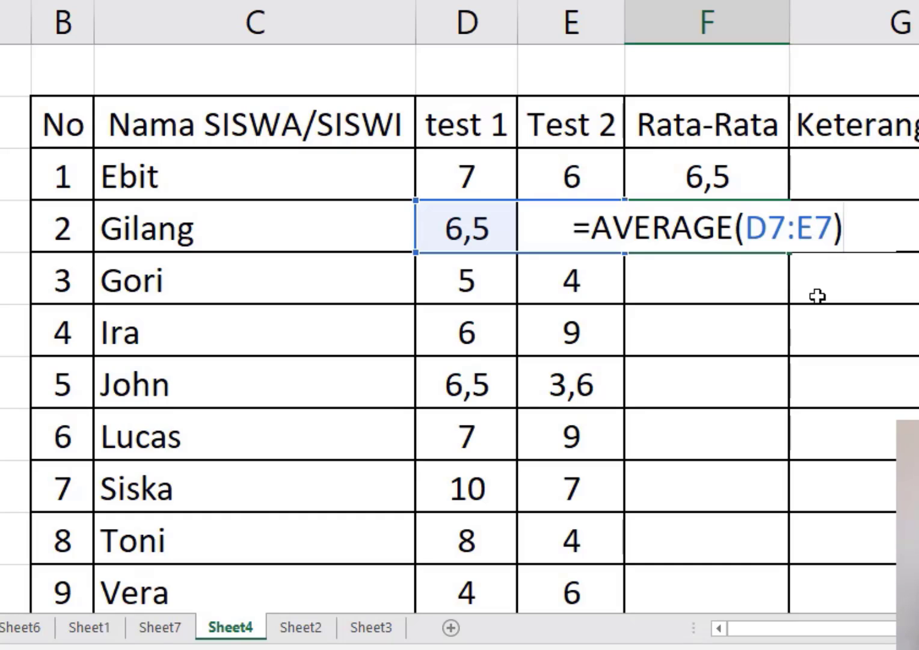
key("Return")
Fill the F7 average formula down the Rata-Rata column through the tenth student's row, just above TOTAL.
left_click(756, 231)
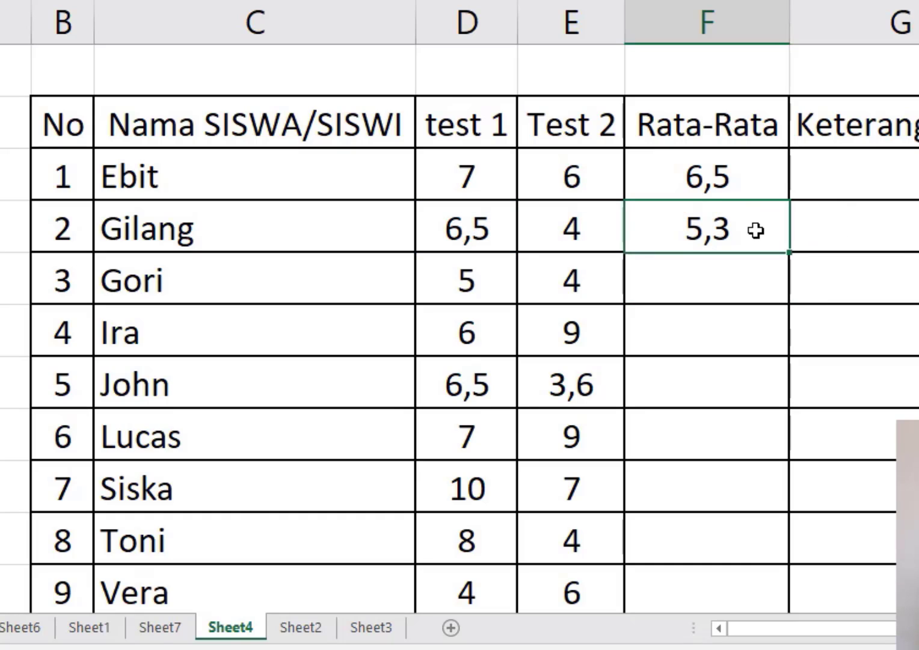
left_click(746, 184)
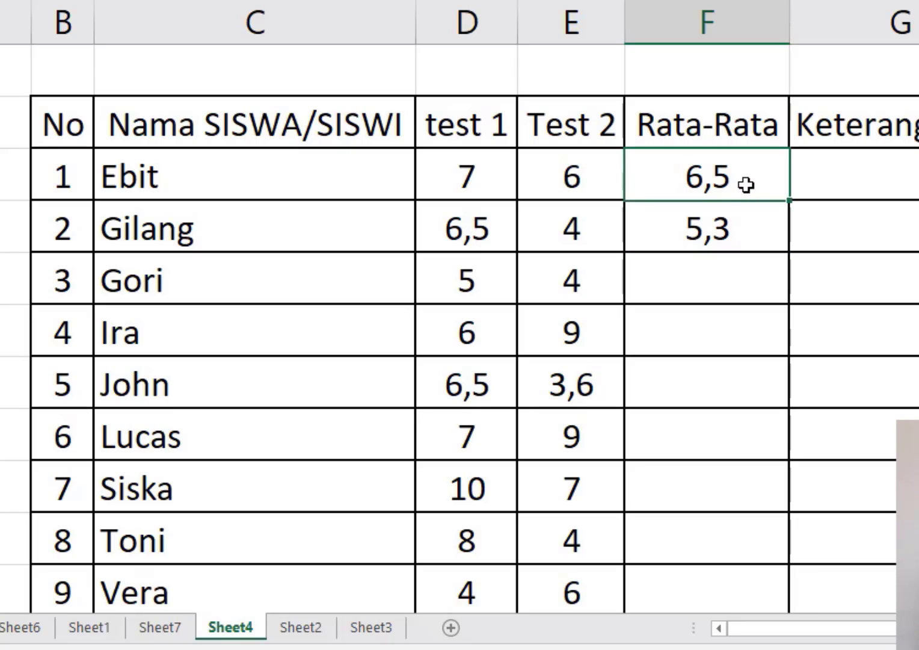
left_click(739, 222)
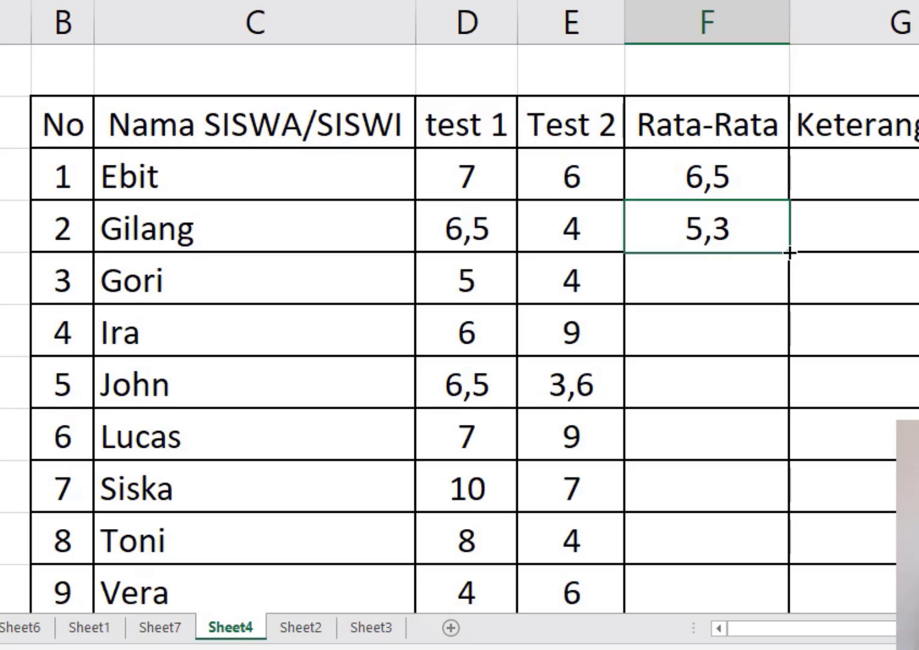
mouse_move(789, 253)
left_mouse_down()
mouse_move(751, 451)
mouse_move(751, 625)
mouse_move(750, 525)
left_mouse_up()
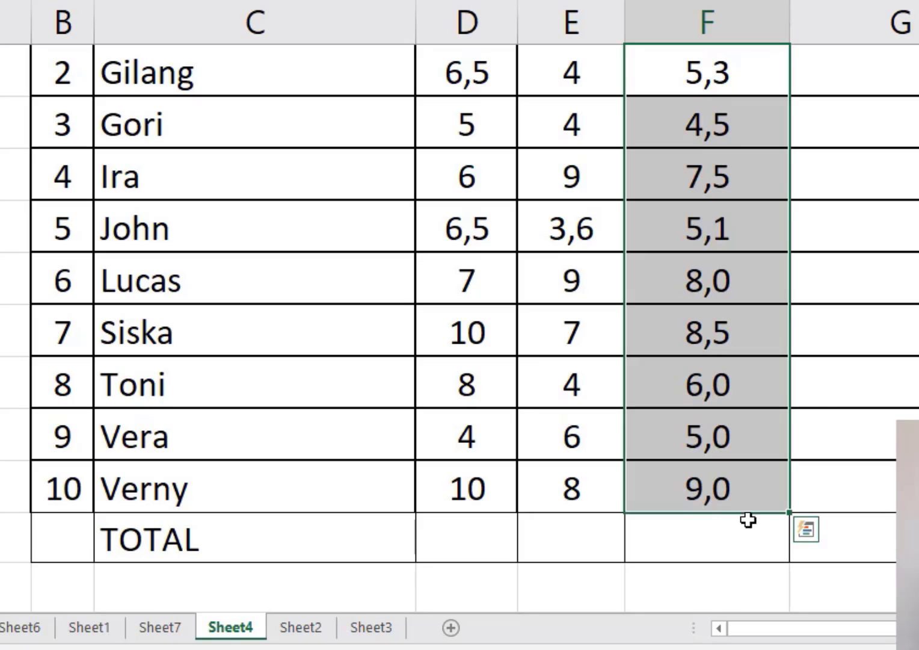
scroll(460, 328, "up", 3)
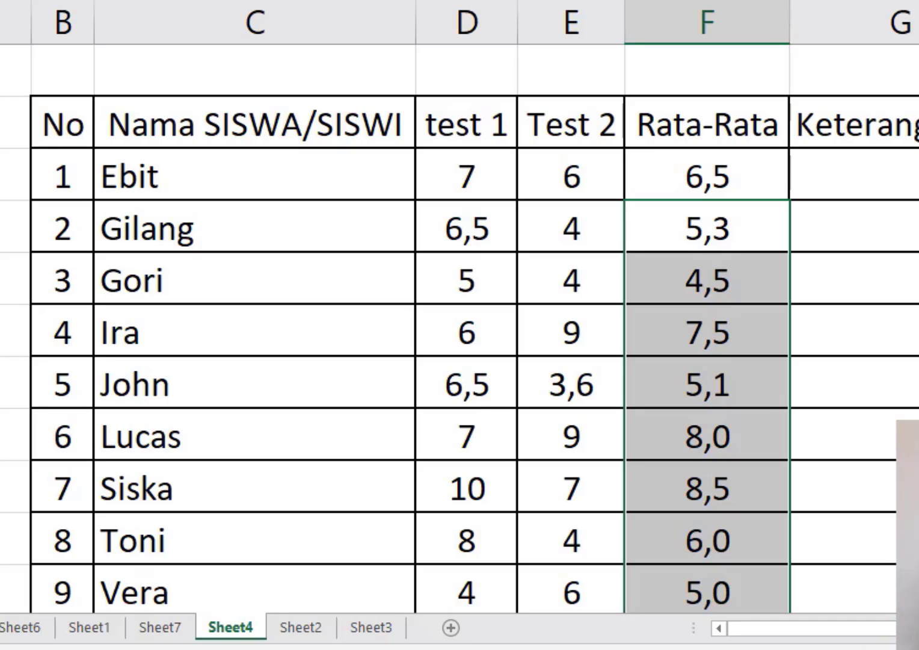
Inspect the AVERAGE formula in F6 and the first student's score cells it refers to.
left_click(742, 174)
double_click(742, 176)
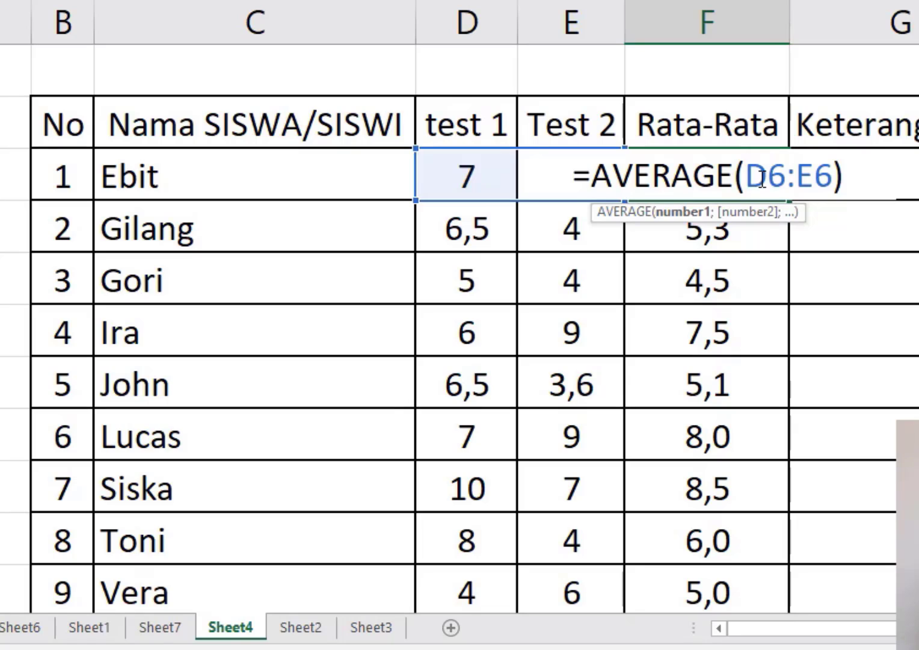
left_click(795, 177)
key("Return")
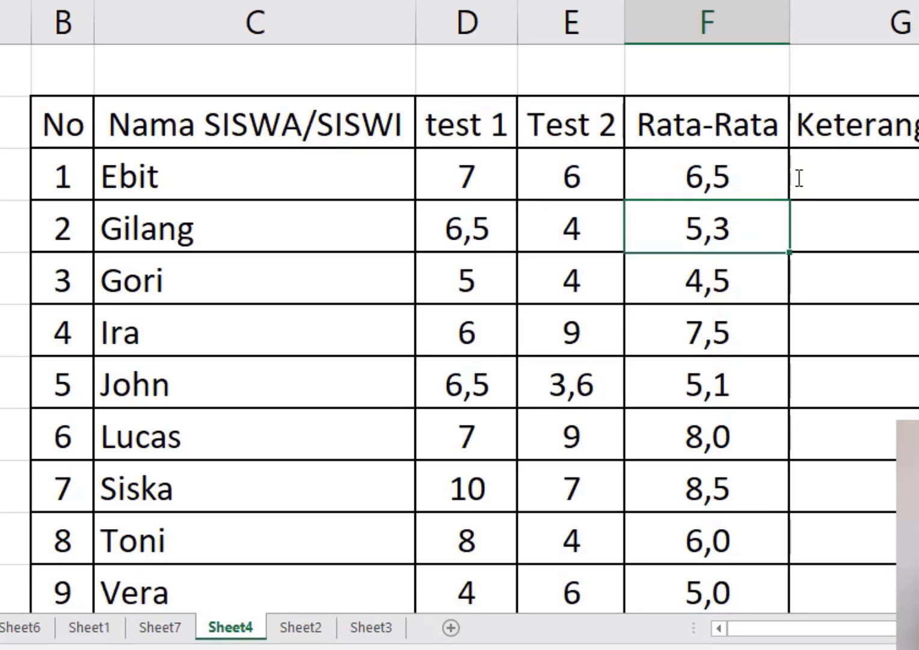
left_click(797, 177)
left_click(690, 176)
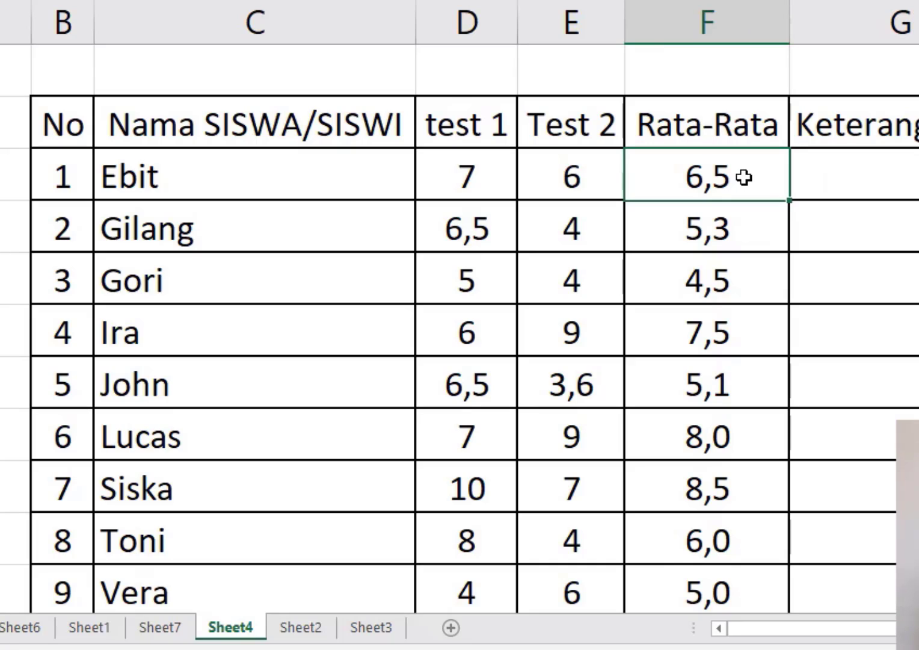
left_click(618, 182)
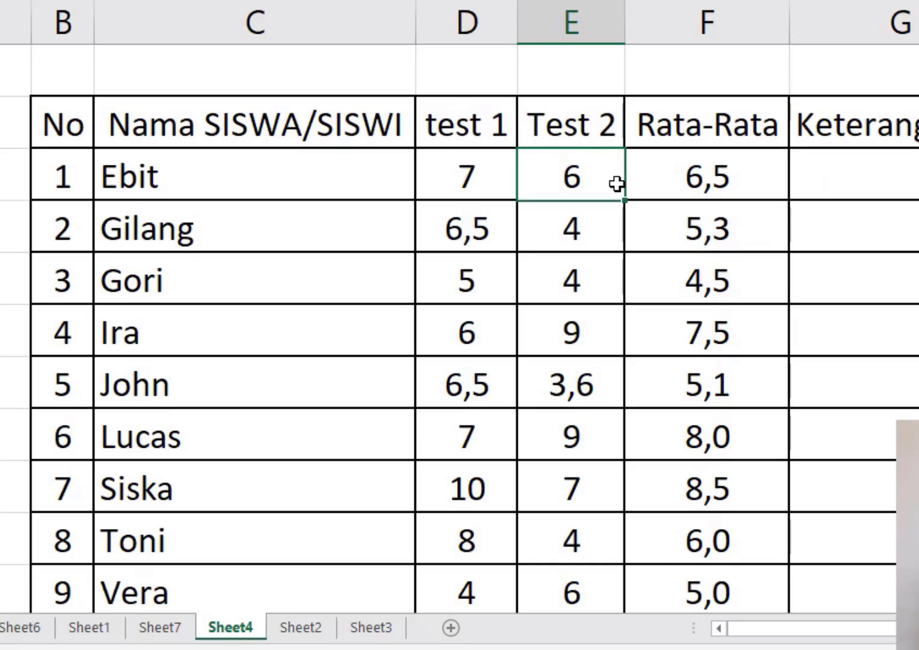
left_click(707, 179)
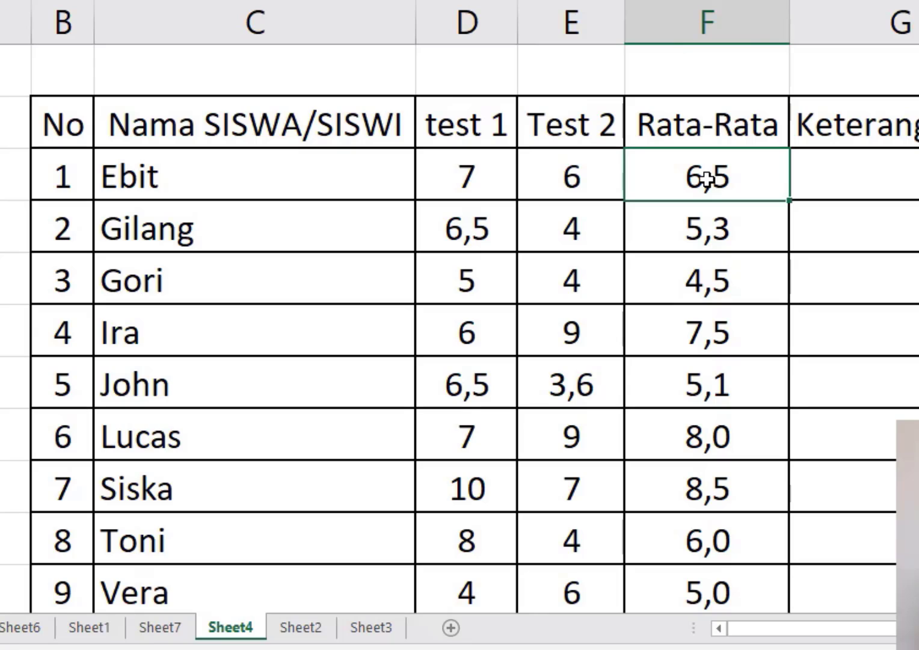
left_click(356, 207)
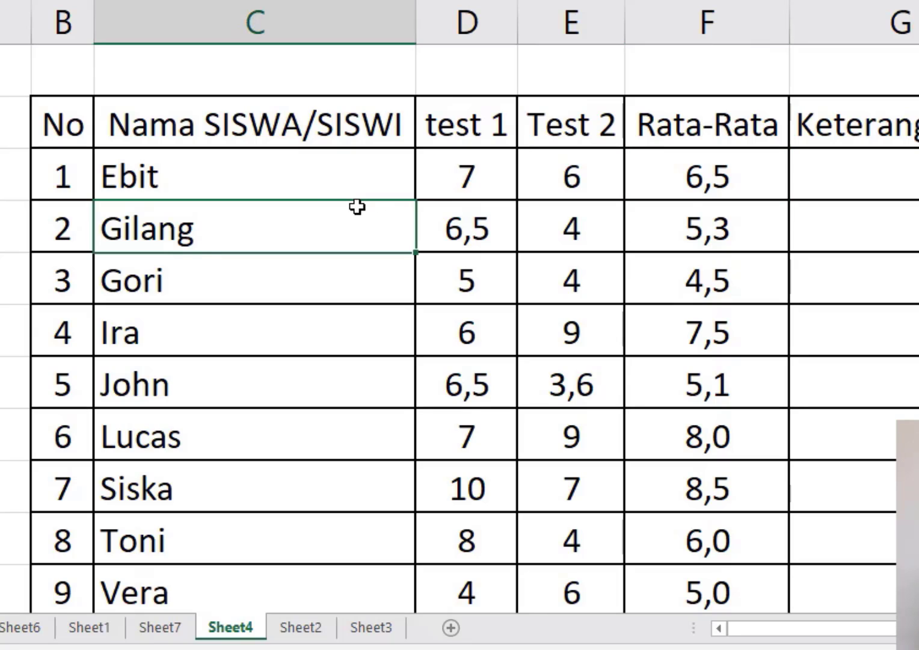
left_click(325, 178)
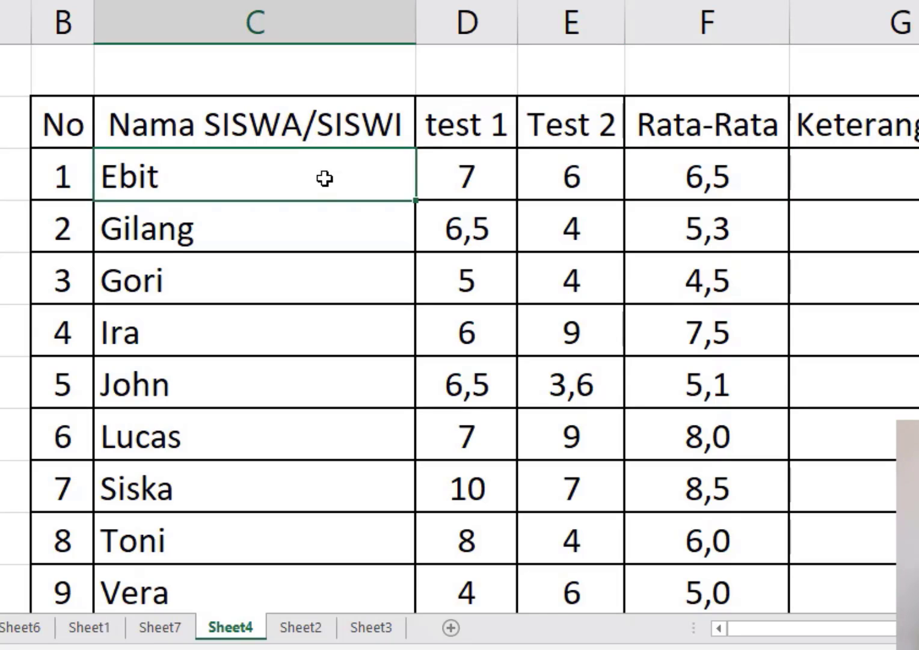
left_click(306, 235)
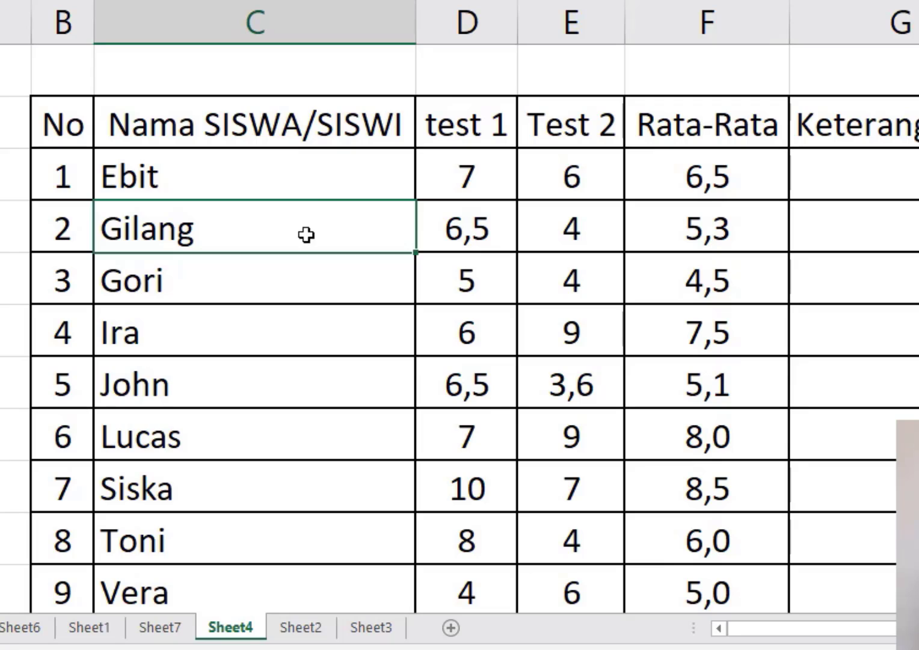
left_click(315, 183)
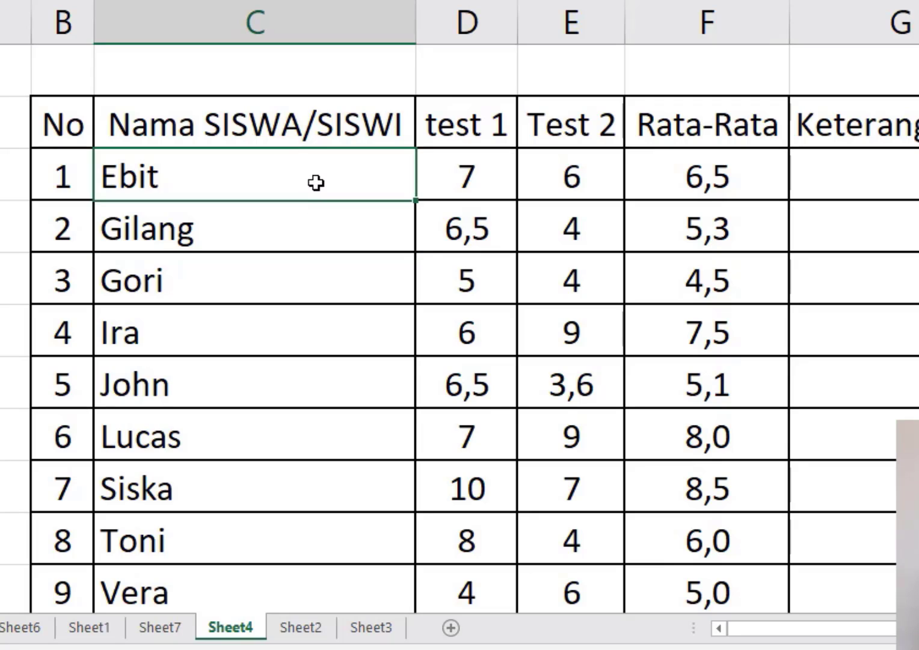
left_click(308, 234)
left_click(334, 186)
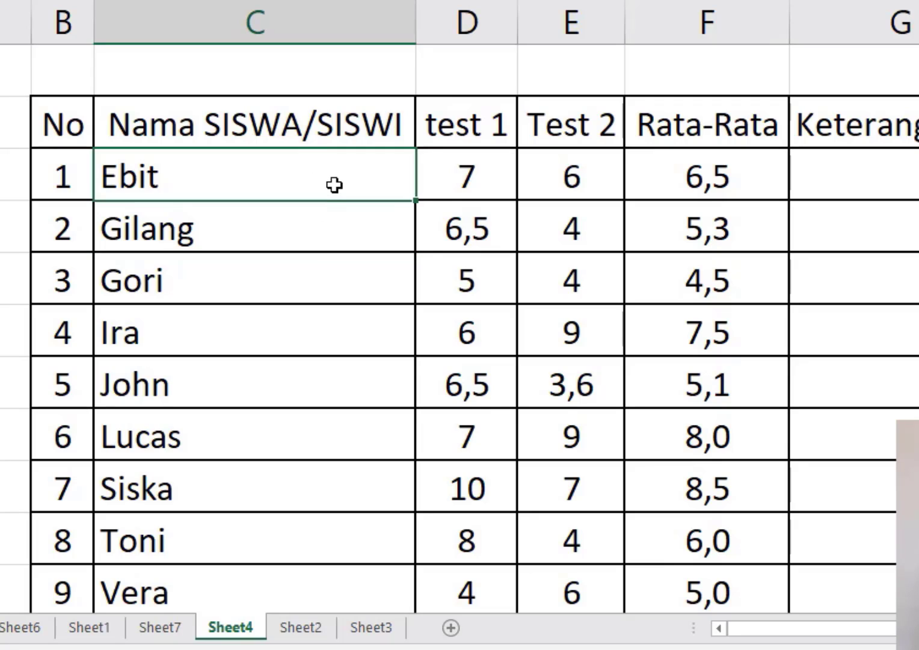
left_click(320, 225)
left_click(300, 290)
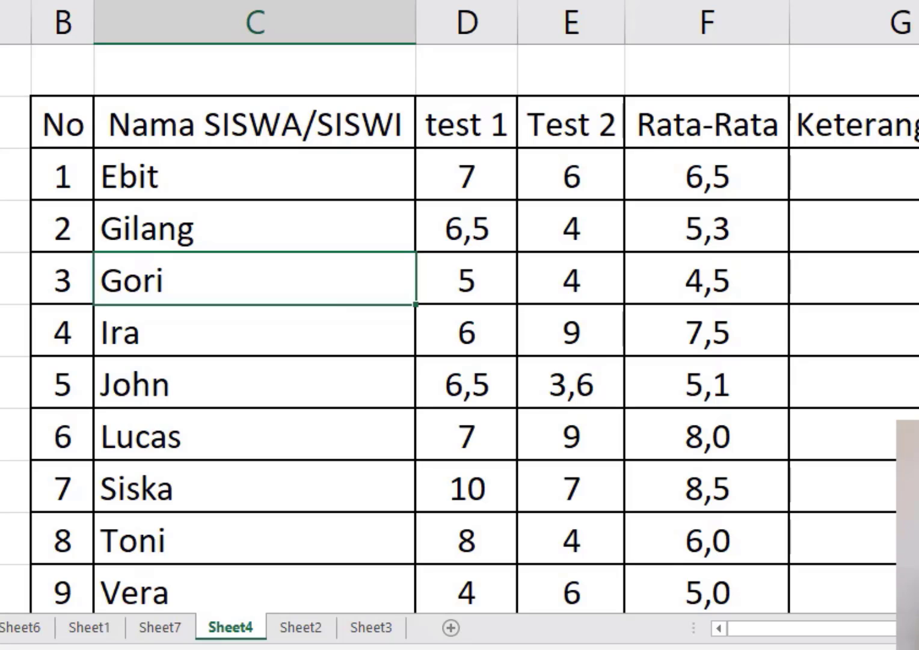
Enter the pass criterion TUNTAS: >=6 in H6, beside the first student's Keterangan cell.
scroll(459, 329, "right", 3)
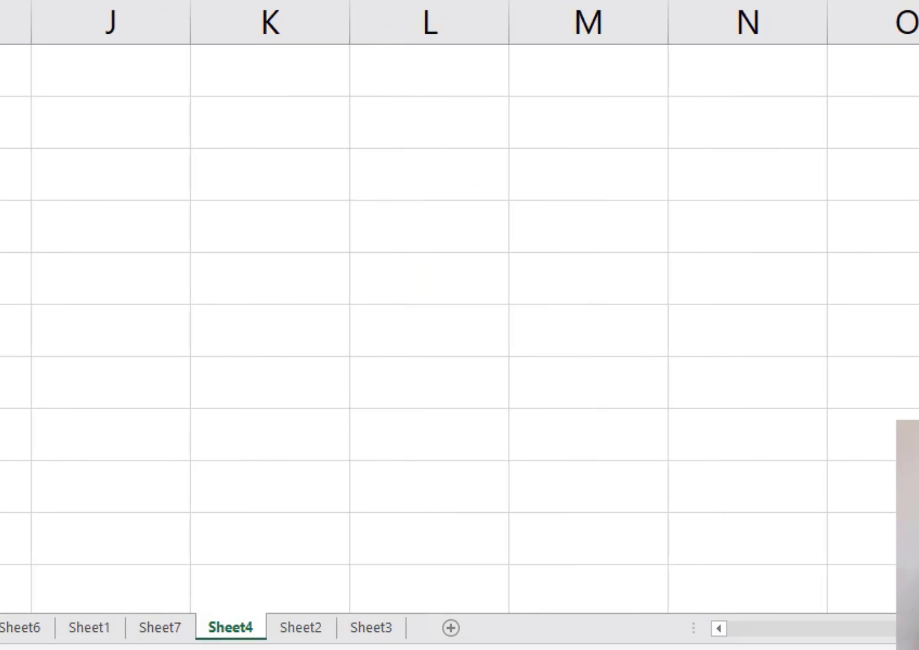
scroll(460, 329, "left", 3)
left_click(918, 281)
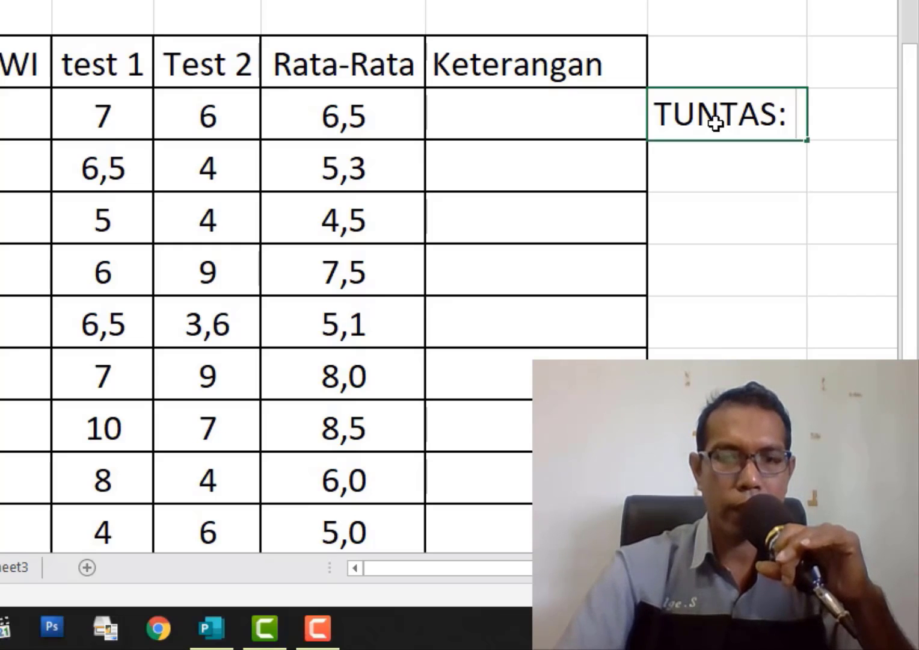
type(".")
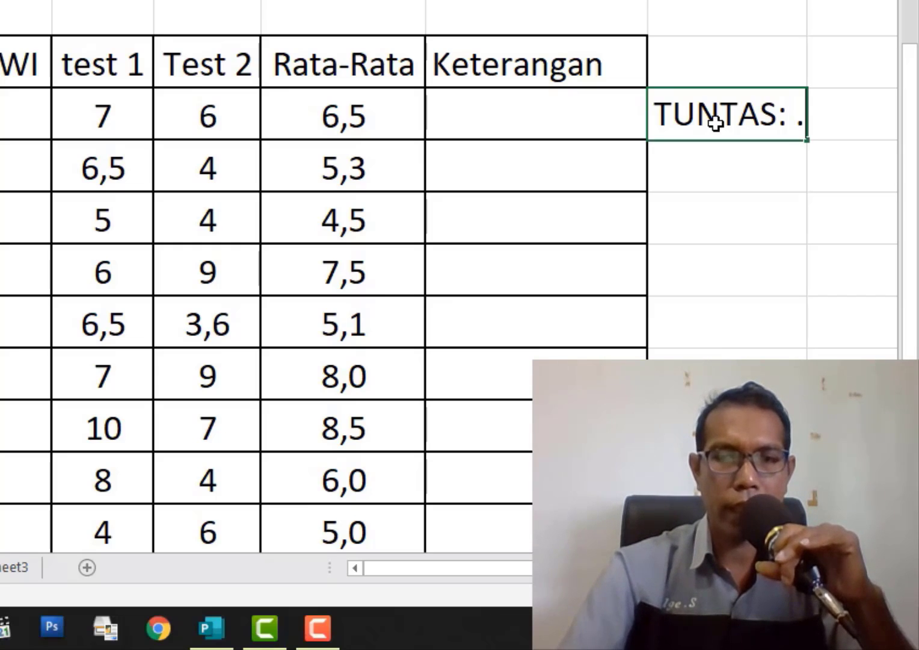
key("BackSpace")
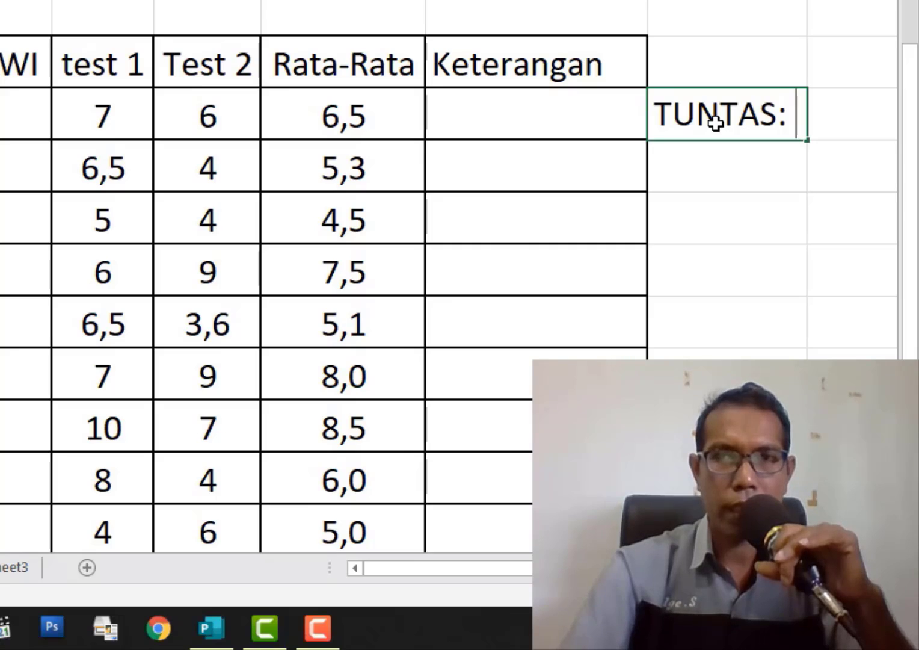
type(">")
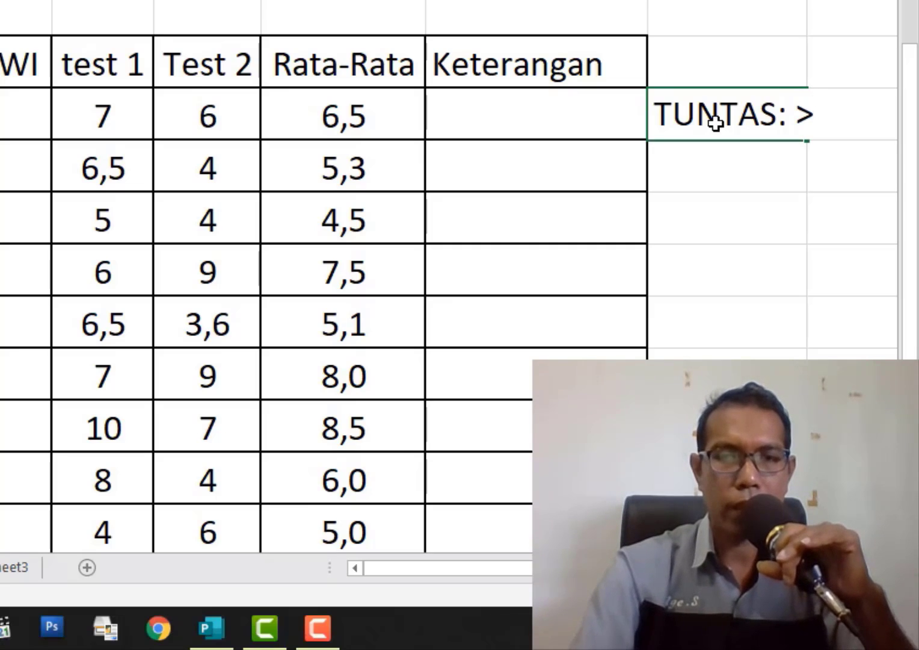
type("=")
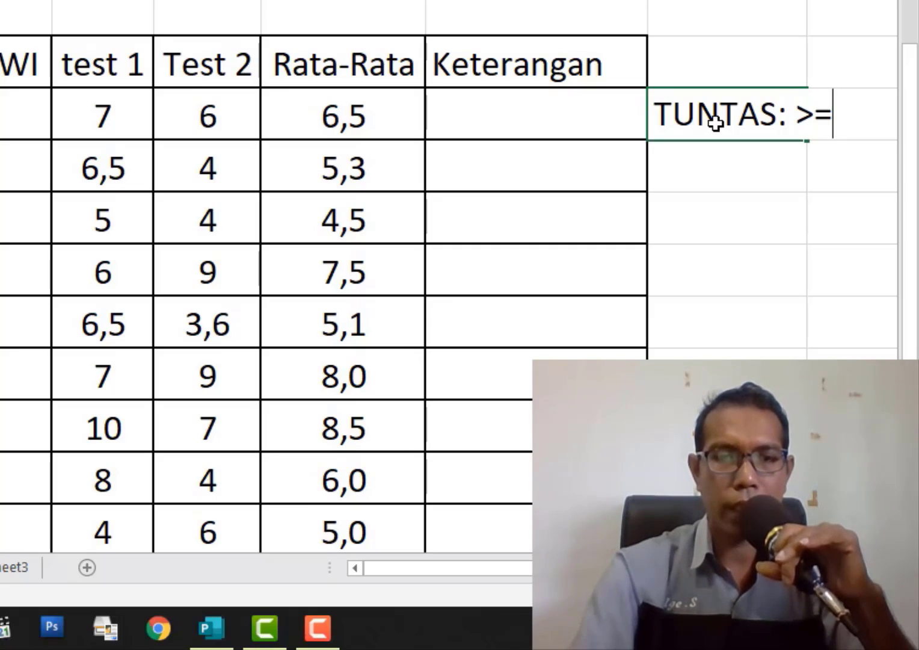
type("6")
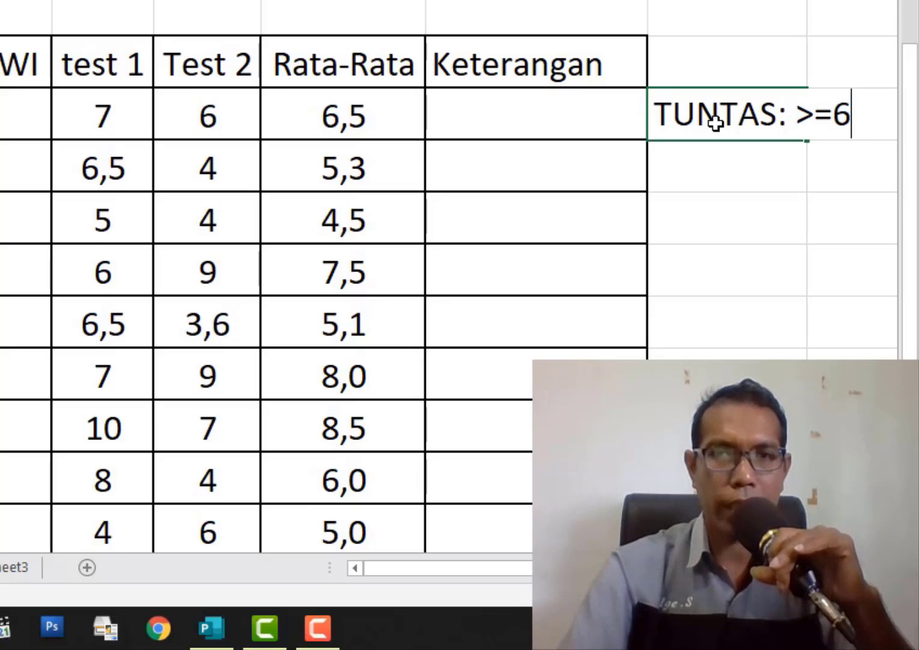
Enter the fail criterion TIDAK TUNTAS: 0-5 in H7, directly below the TUNTAS criterion.
left_click(706, 155)
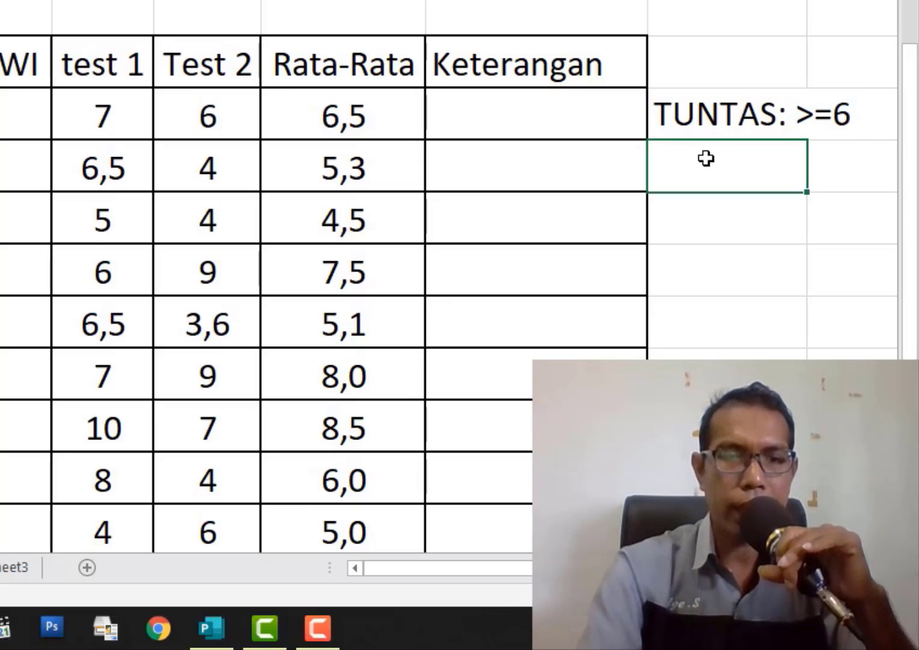
type("TIDAK")
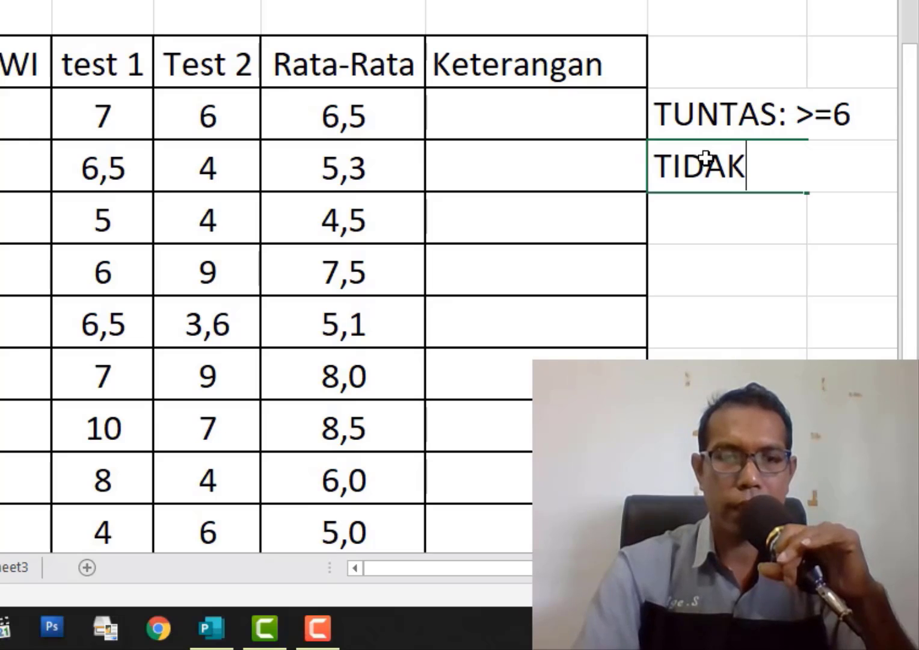
type(" TUN")
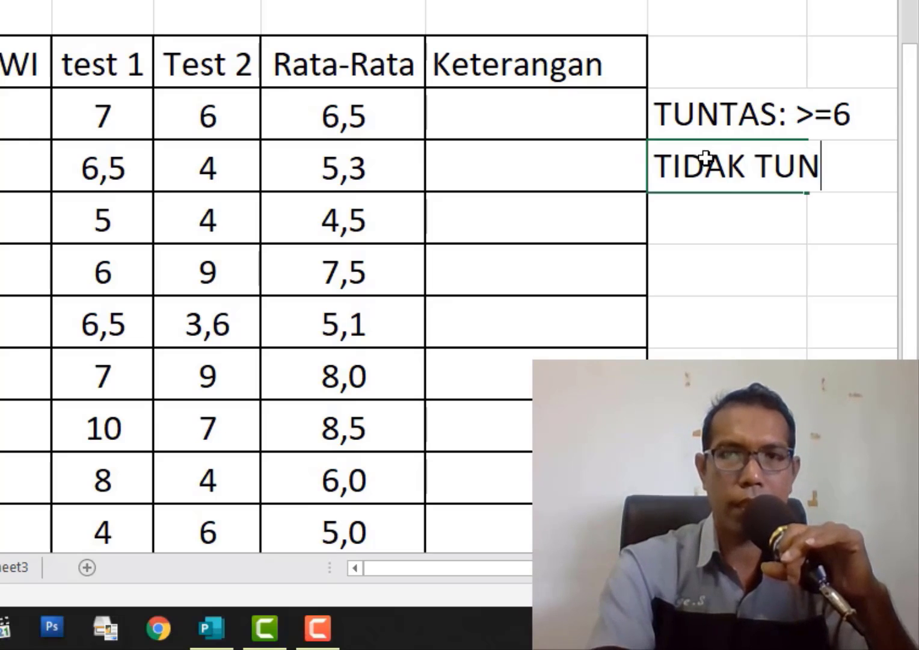
type("TAS")
left_click(746, 227)
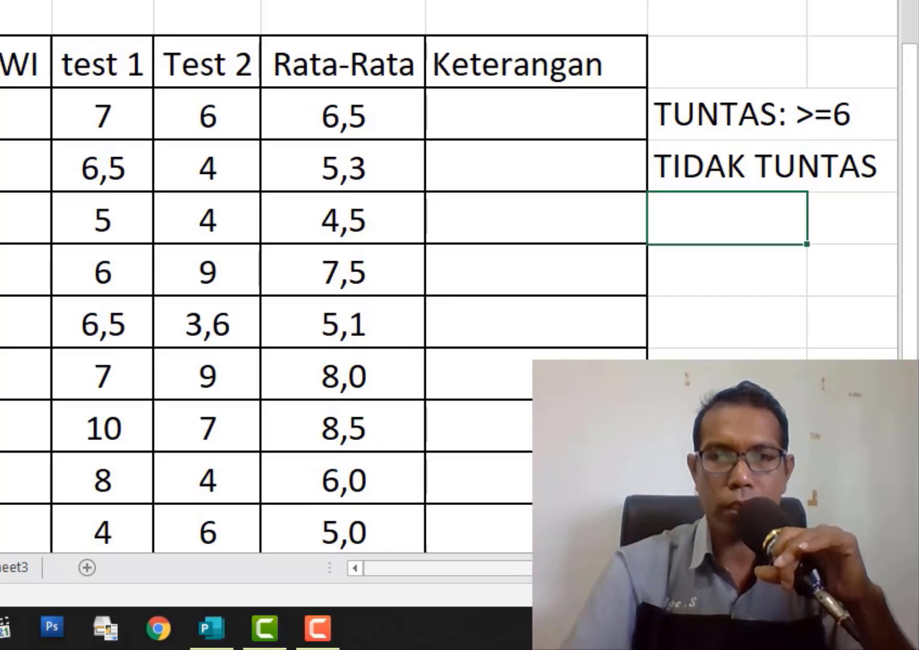
mouse_move(722, 567)
left_mouse_down()
mouse_move(748, 568)
mouse_move(722, 568)
left_mouse_up()
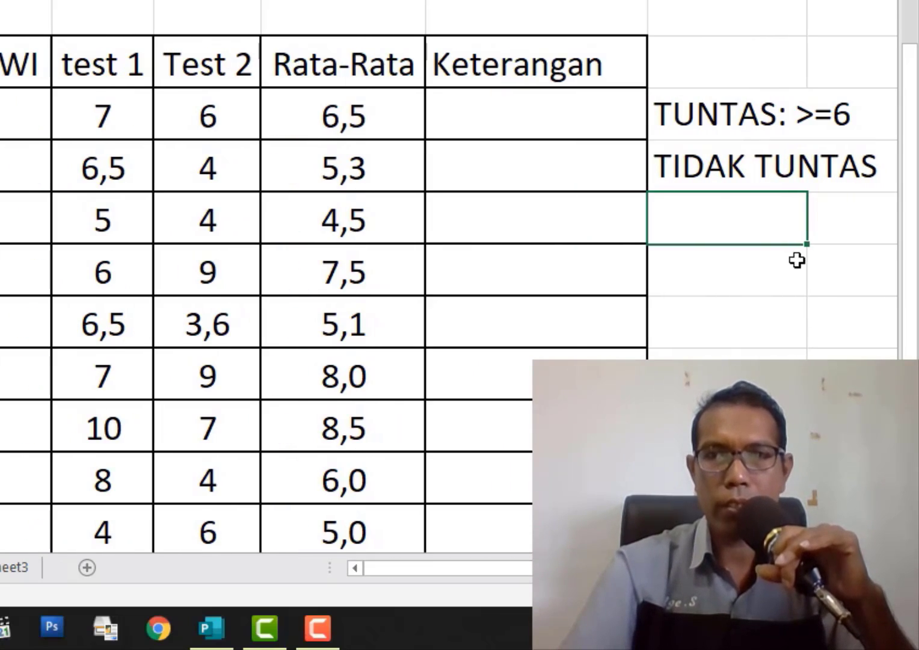
left_click(764, 161)
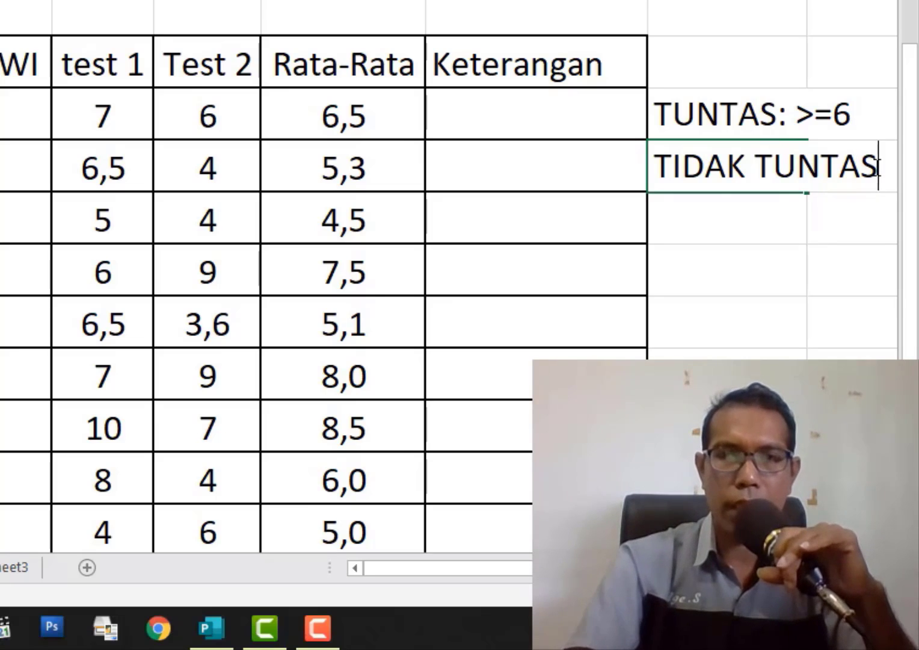
key("alt+Return")
type("0-")
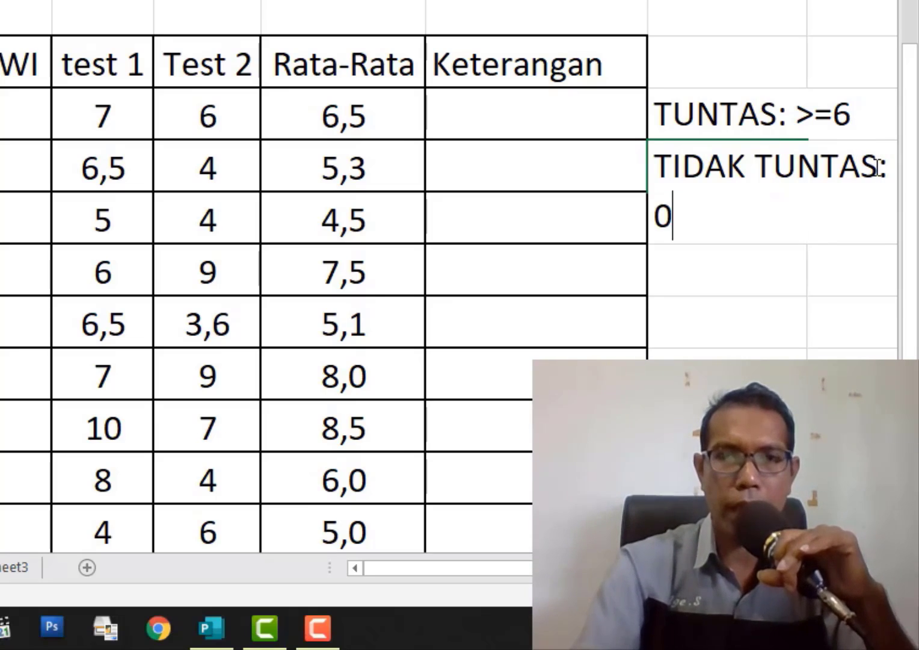
type("5")
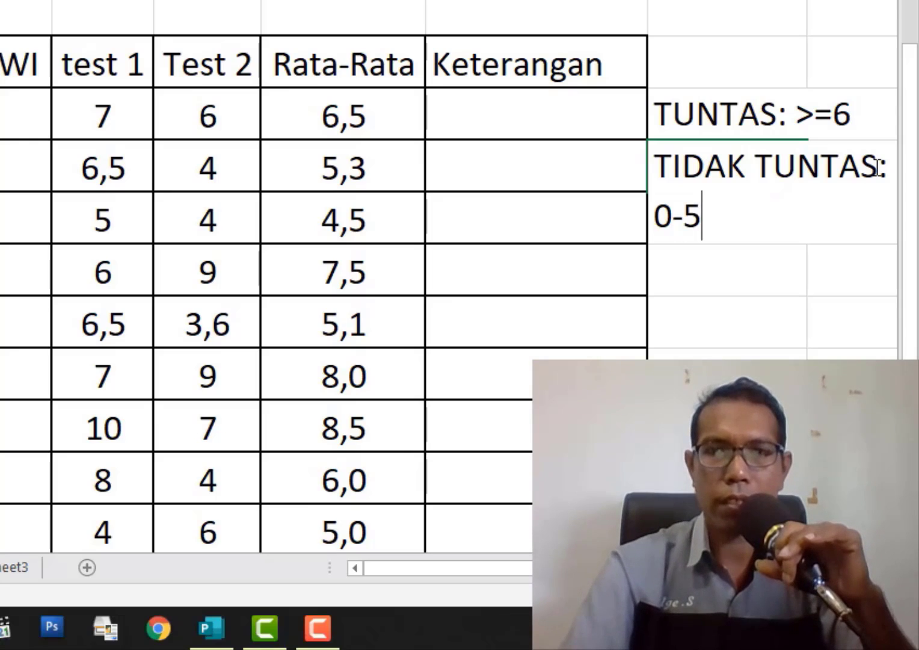
Extend the TUNTAS criterion in H6 with the range 6-10 and widen column H to fit the criteria text.
left_click(735, 120)
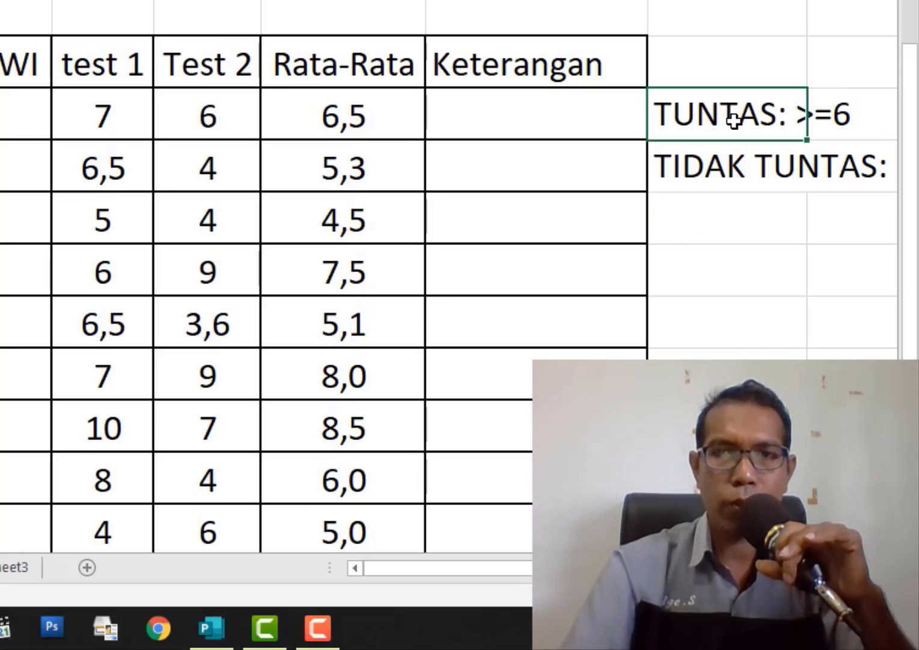
left_click(852, 126)
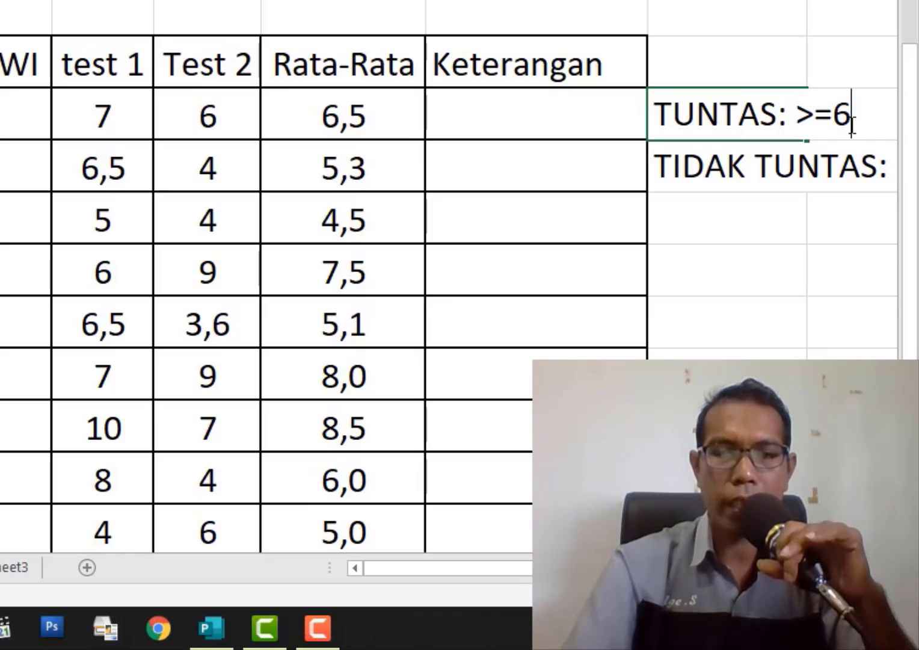
type(", ")
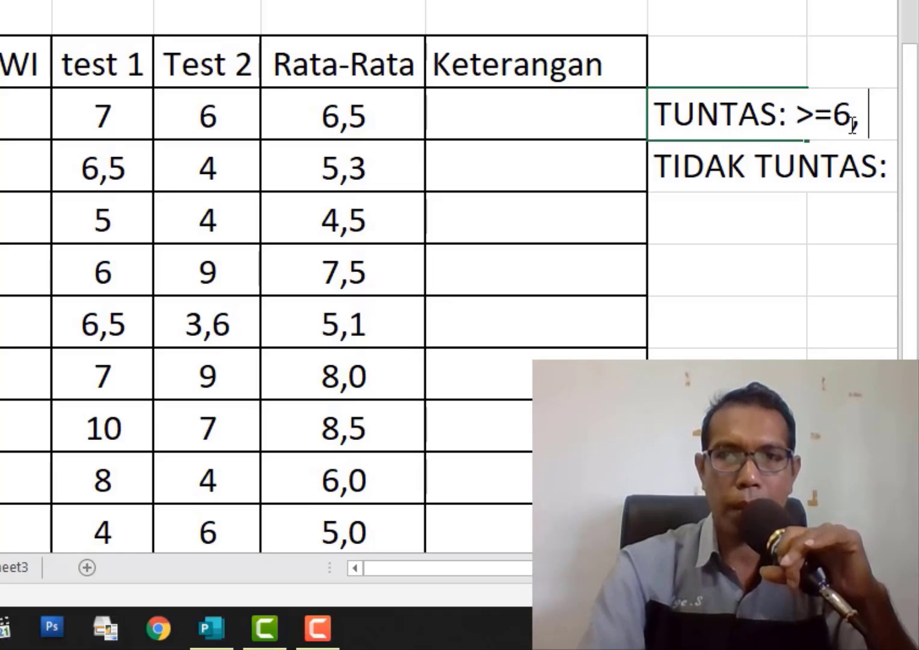
type("6-10")
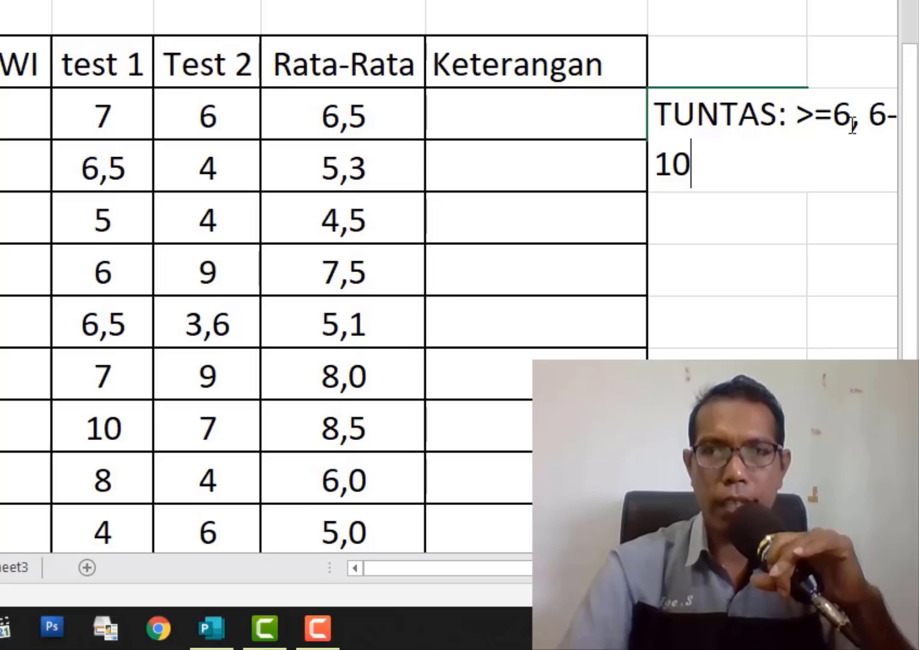
left_click(837, 258)
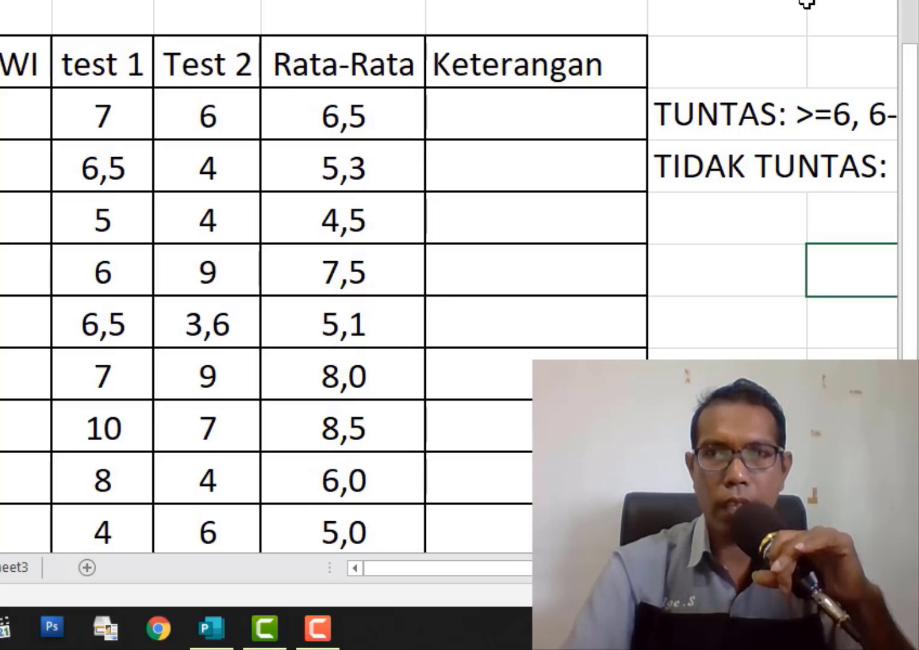
double_click(807, 2)
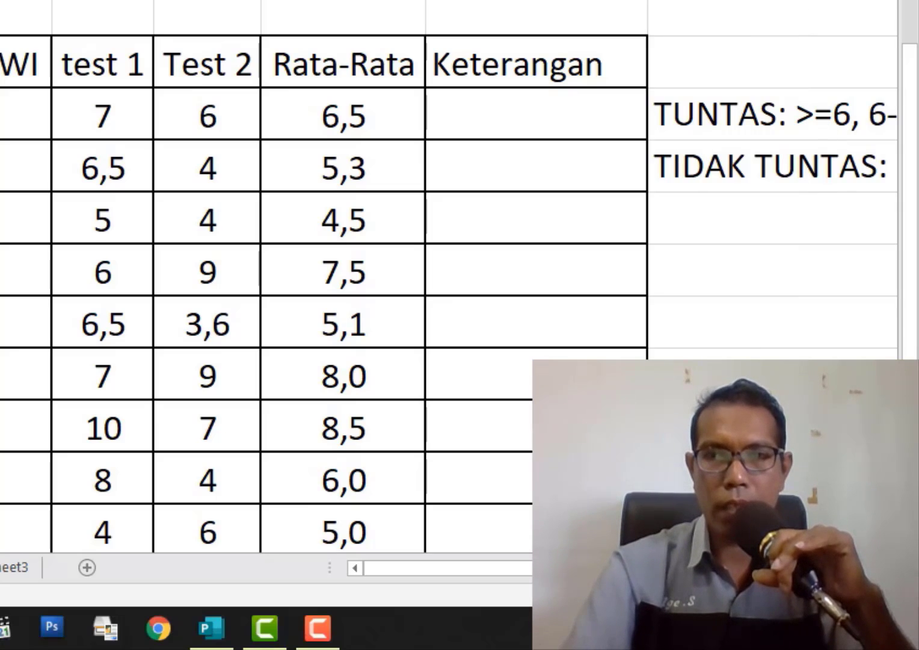
scroll(422, 289, "right", 3)
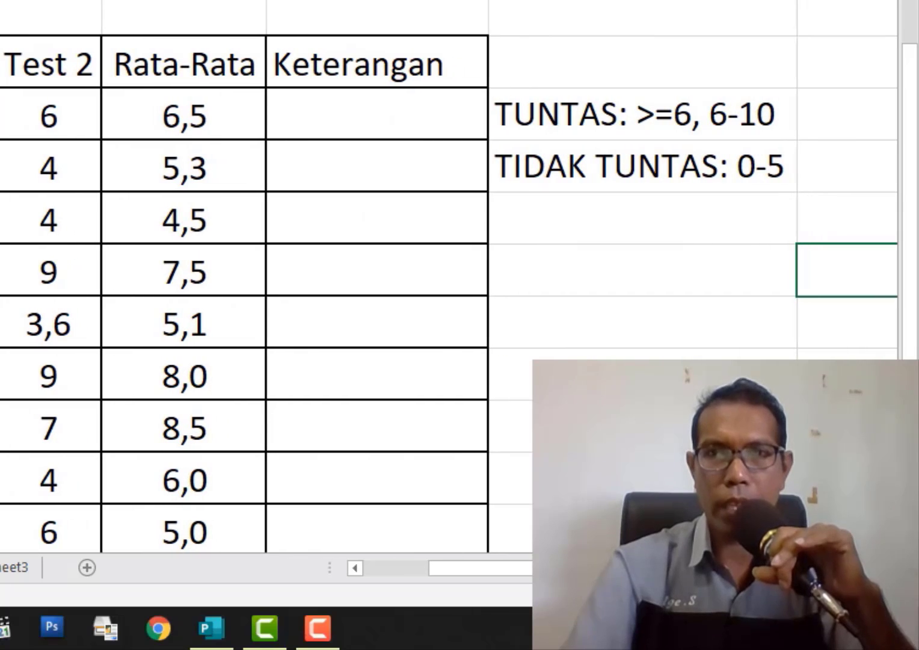
Compare the first student's Rata-Rata and Keterangan cells with the TUNTAS and TIDAK TUNTAS criteria.
left_click(583, 106)
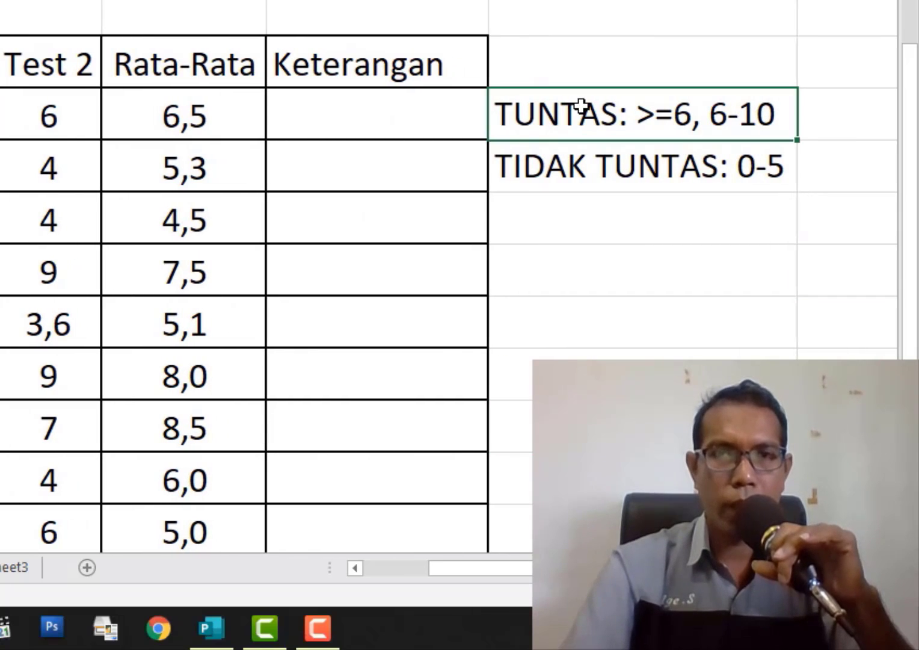
left_click(457, 96)
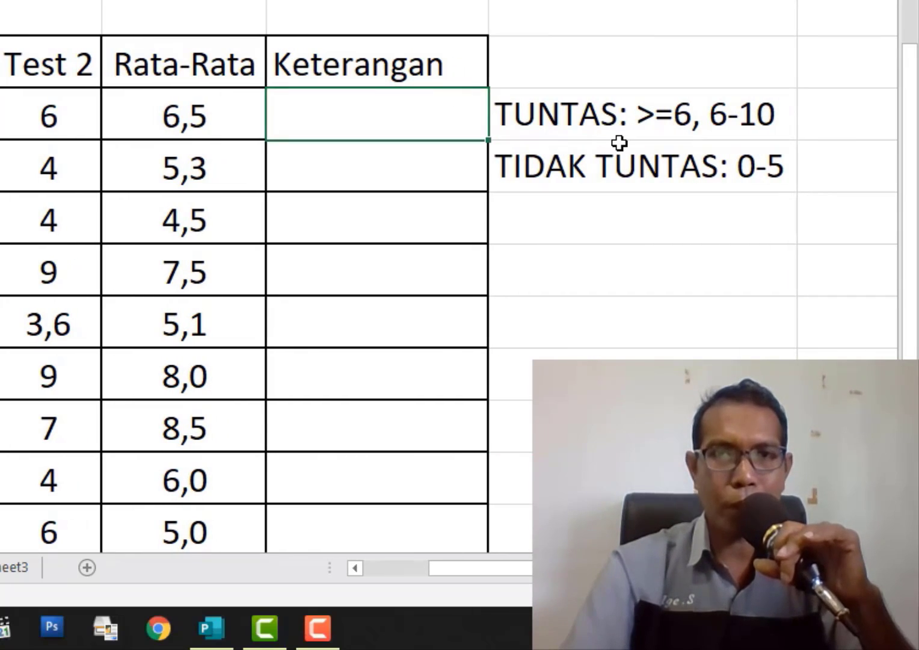
left_click(573, 120)
left_click(568, 172)
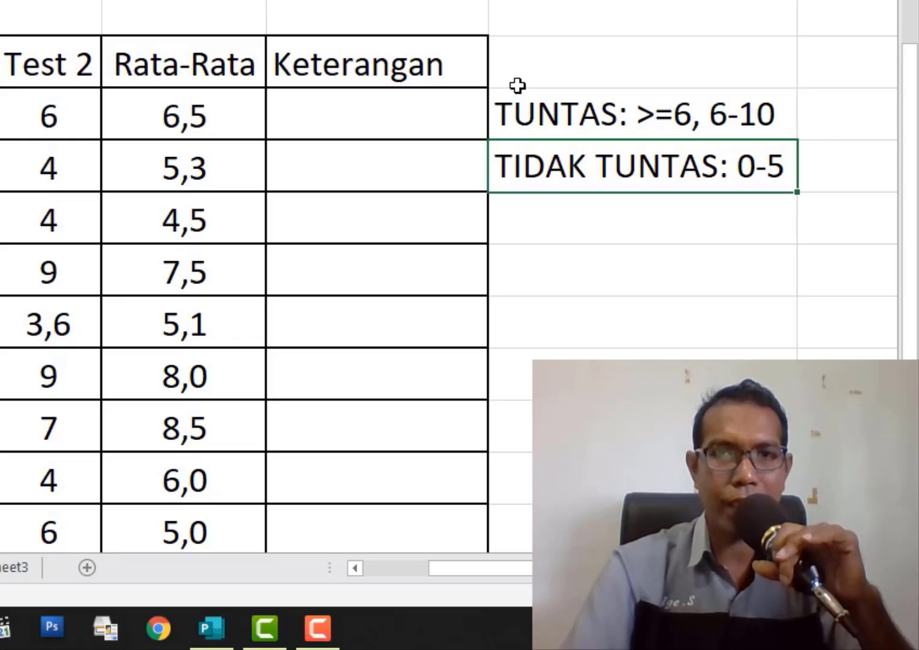
left_click(519, 130)
left_click(528, 163)
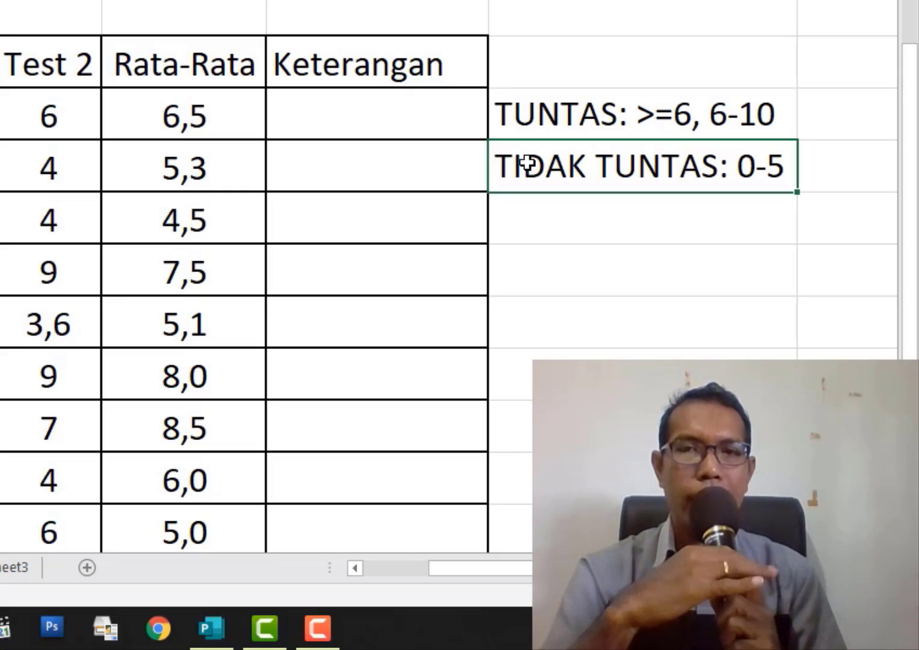
left_click(337, 116)
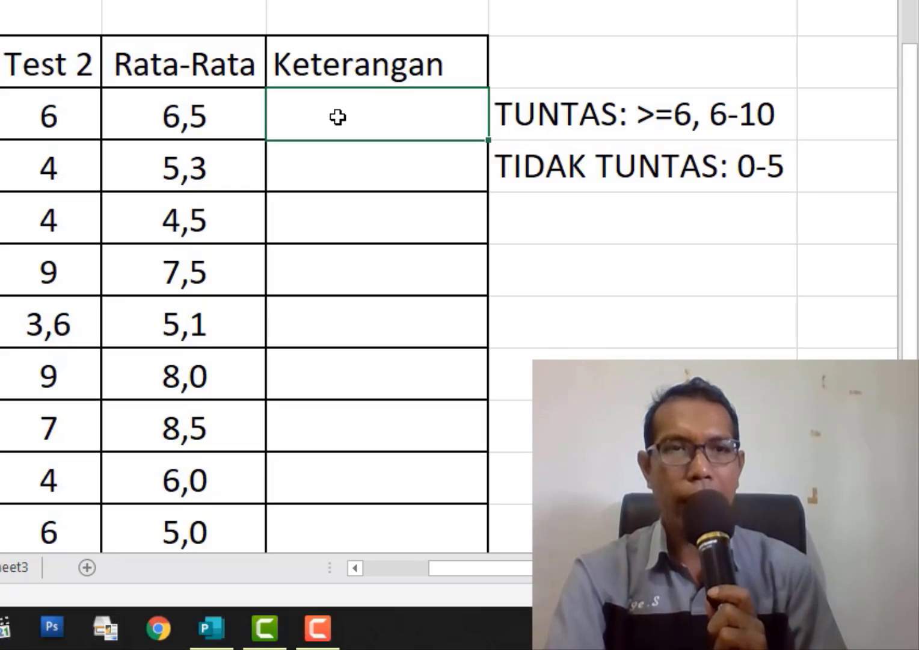
left_click(158, 115)
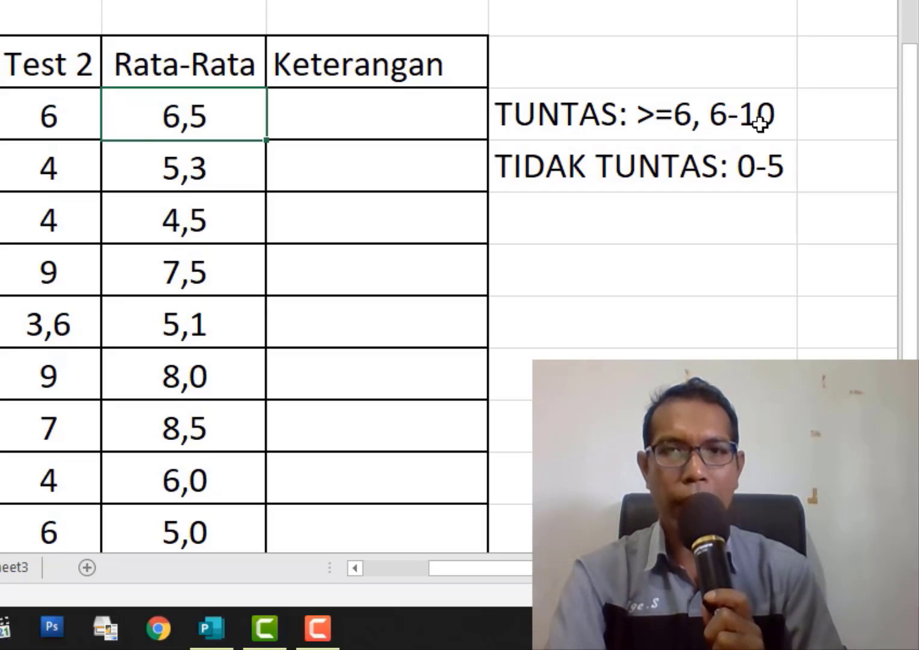
left_click(602, 123)
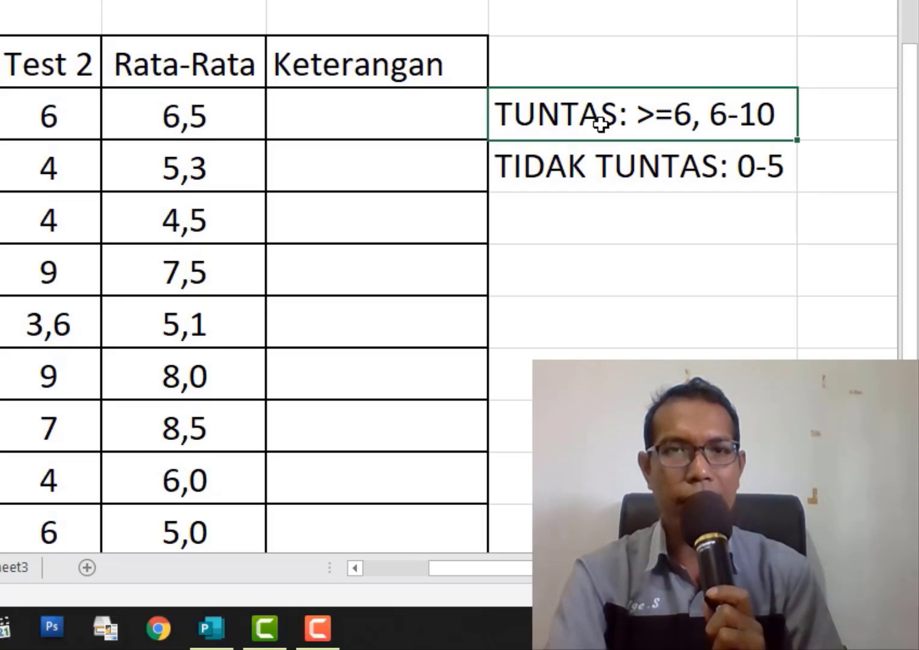
left_click(568, 173)
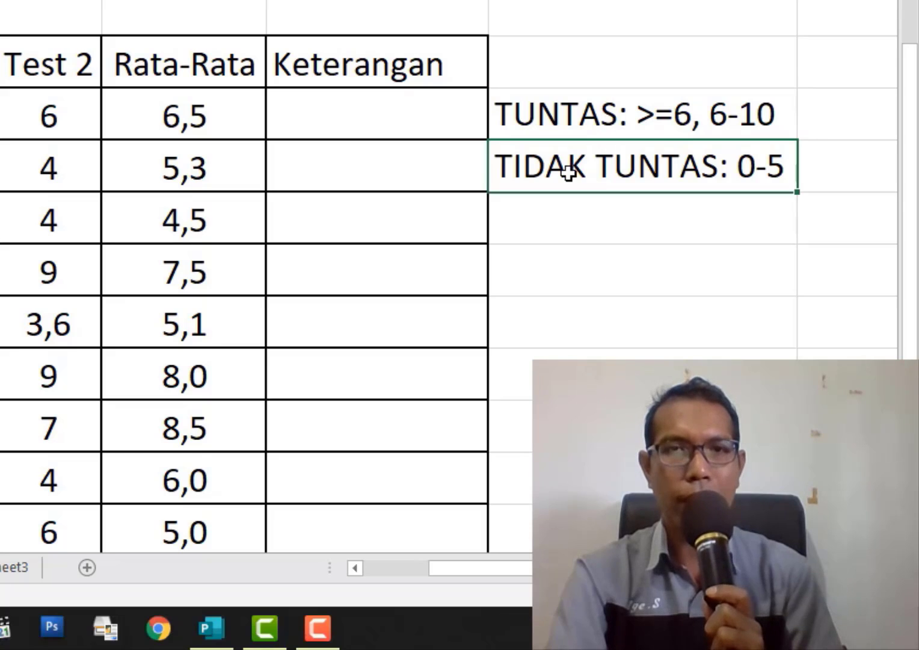
Start an IF formula in the first student's Keterangan cell with the logical test F6>5,9 on the Rata-Rata value.
left_click(388, 127)
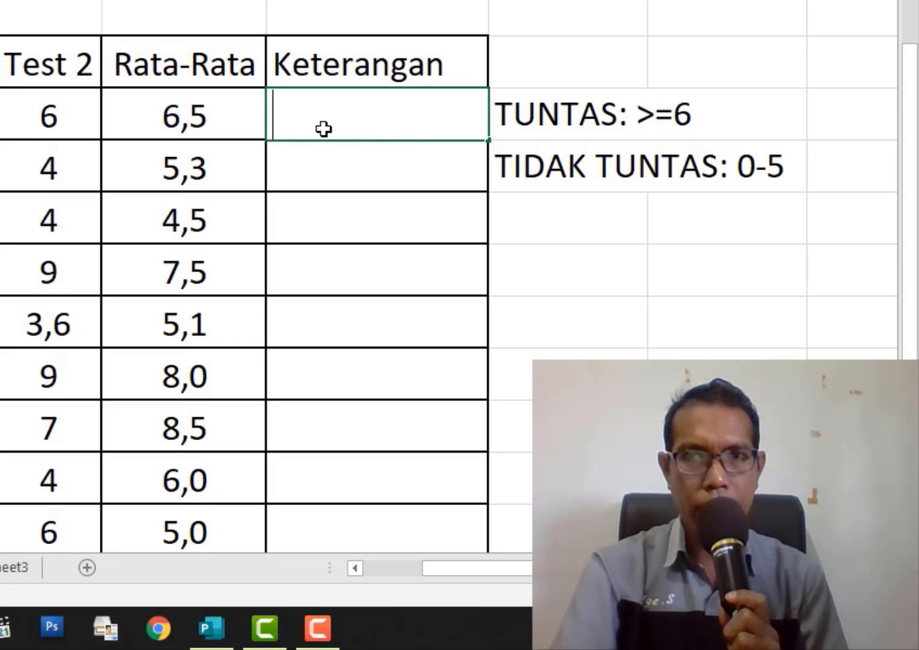
type("=")
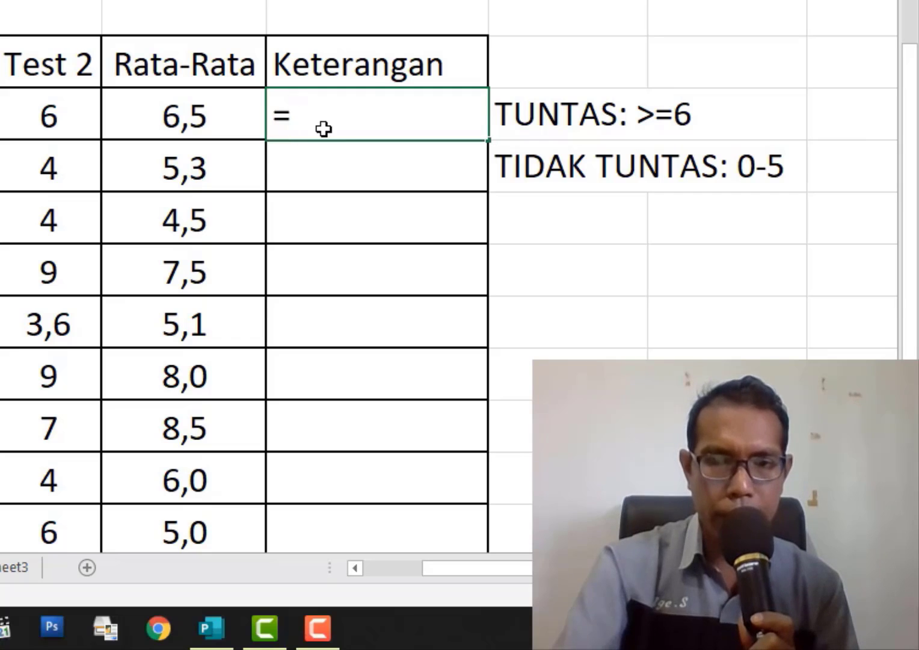
type("IF9")
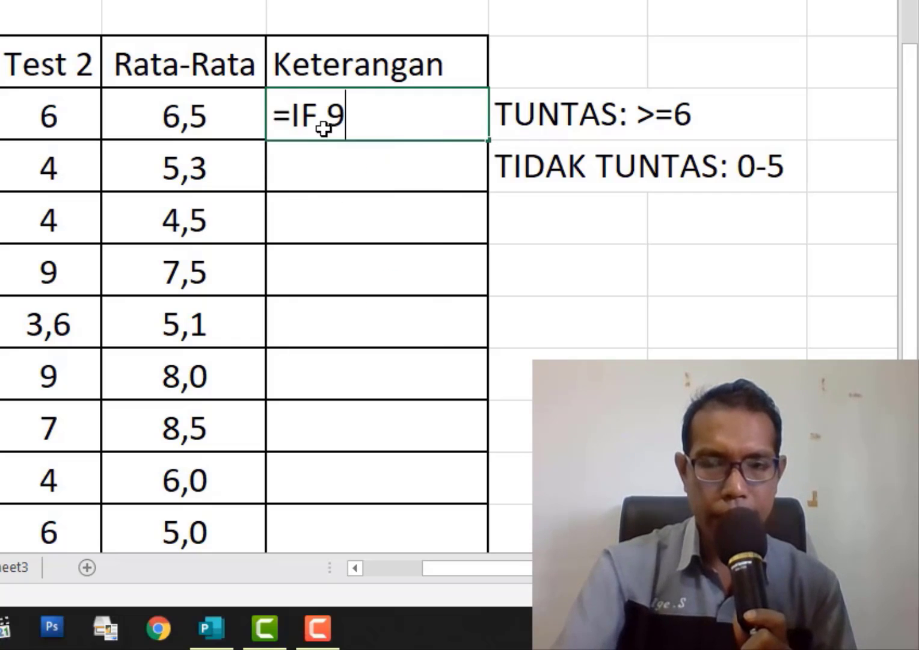
key("BackSpace")
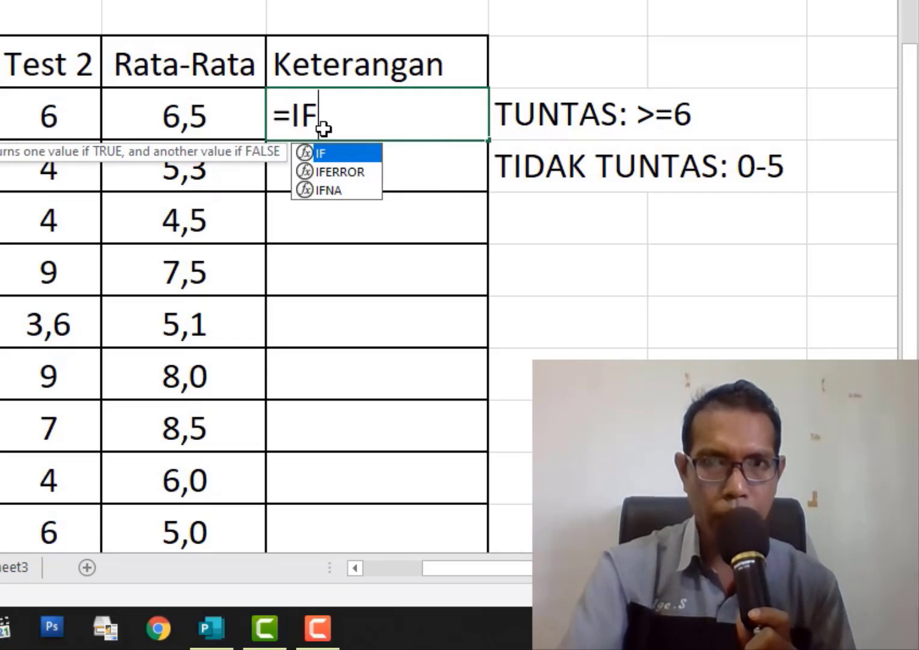
type("(")
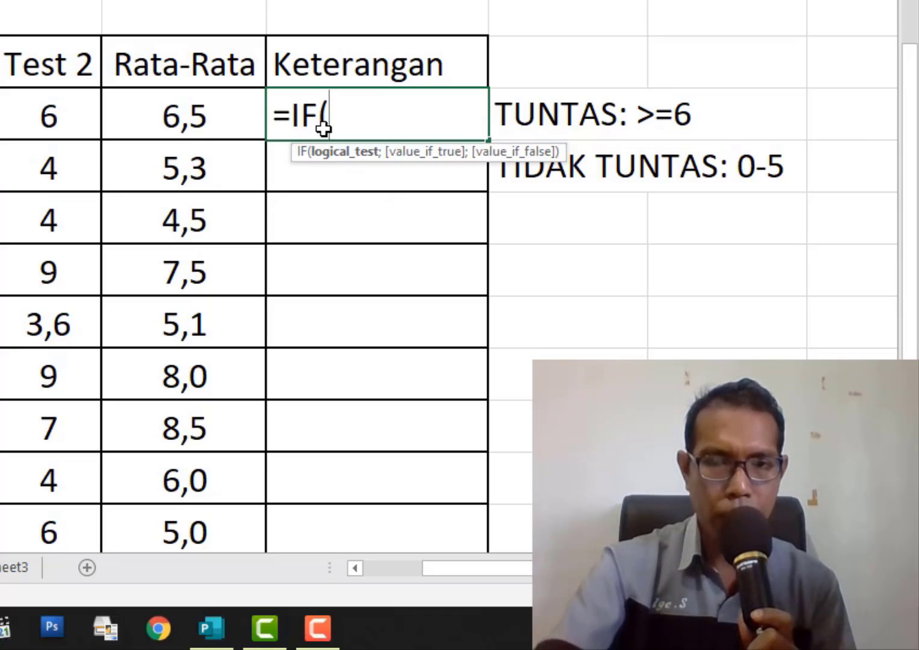
left_click(209, 118)
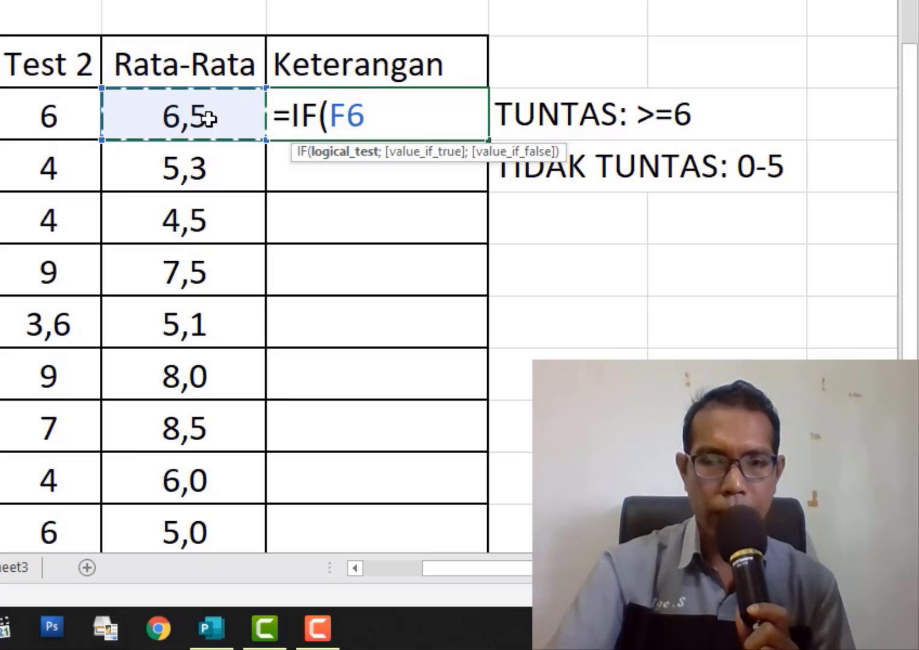
type(".")
key("BackSpace")
key("BackSpace")
key("BackSpace")
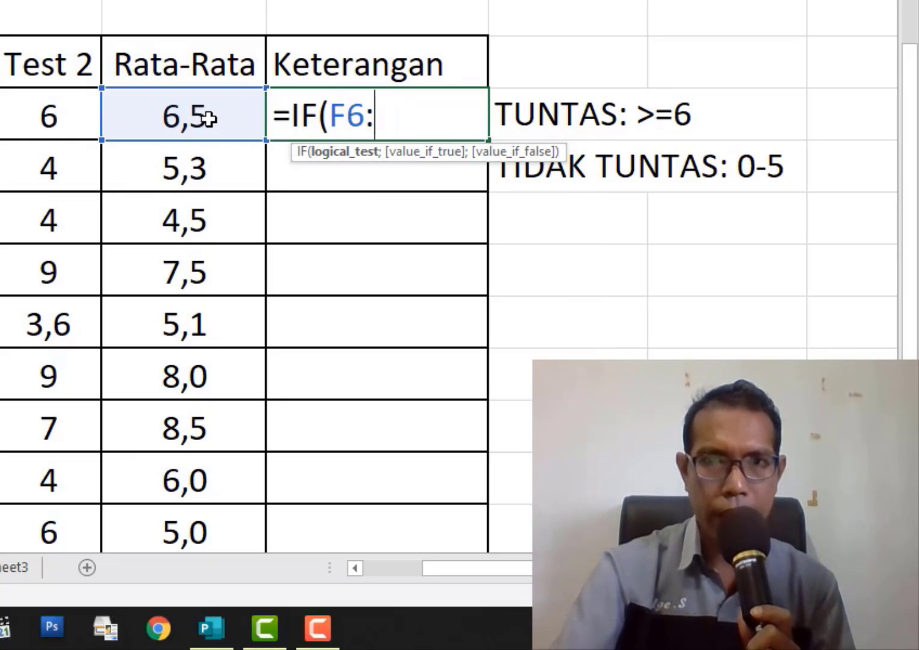
type(">")
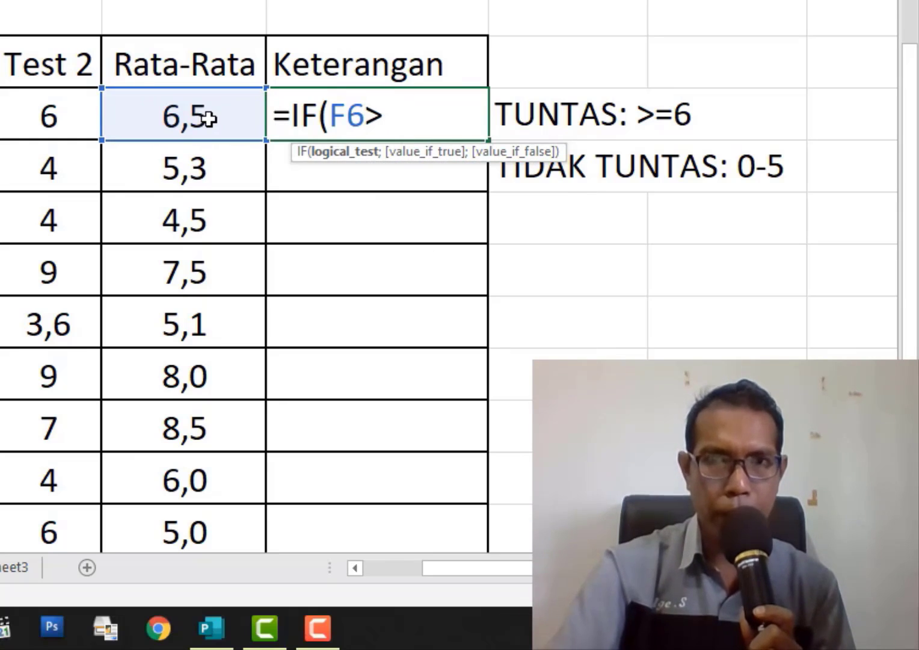
type("5,9")
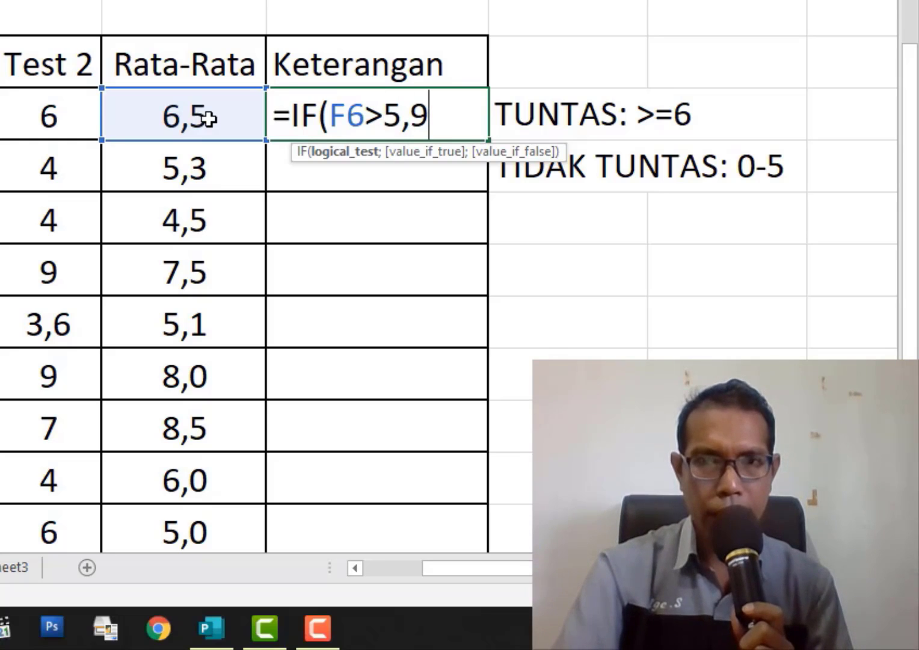
Add "TUNTAS" as the IF formula's value if true and "TIDAK TUNTAS" as its value if false.
type(";")
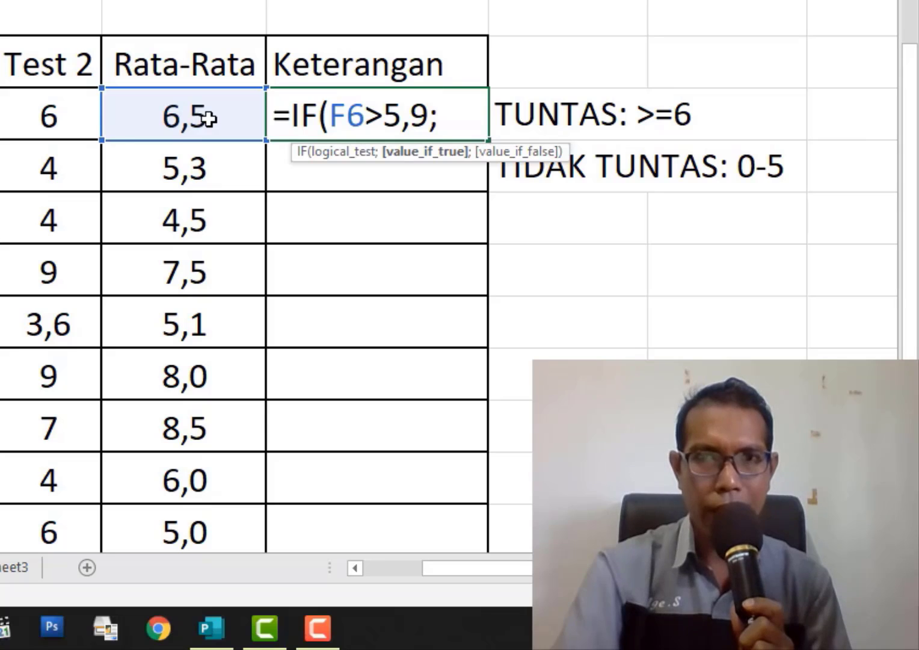
type("\"")
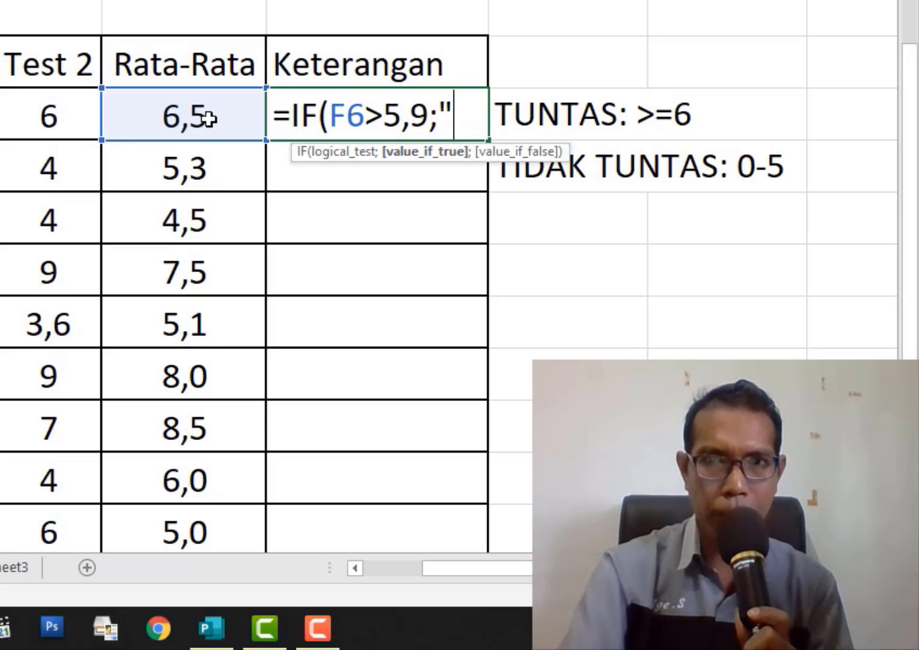
type("TUNTAS")
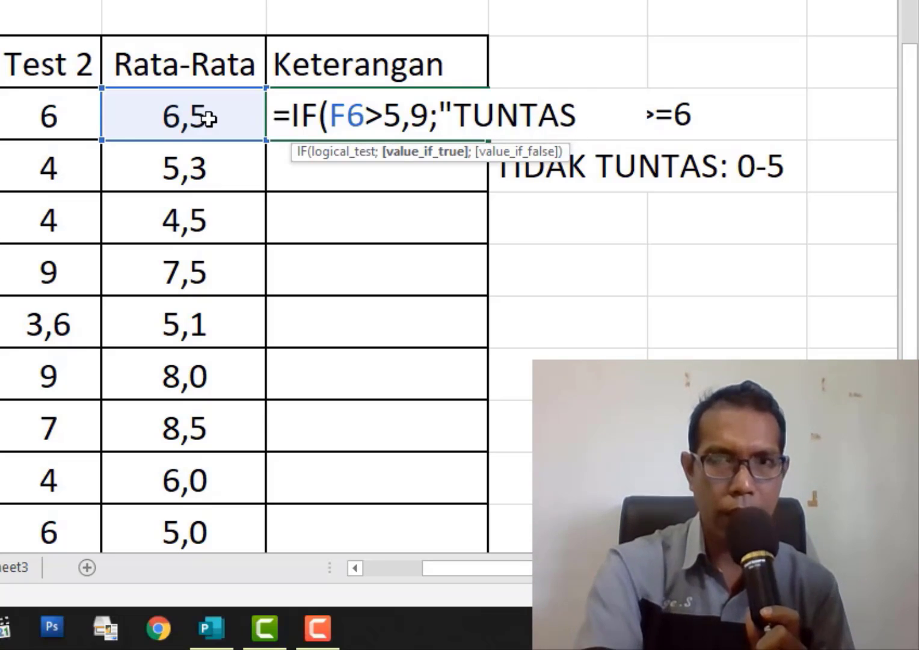
type("\"")
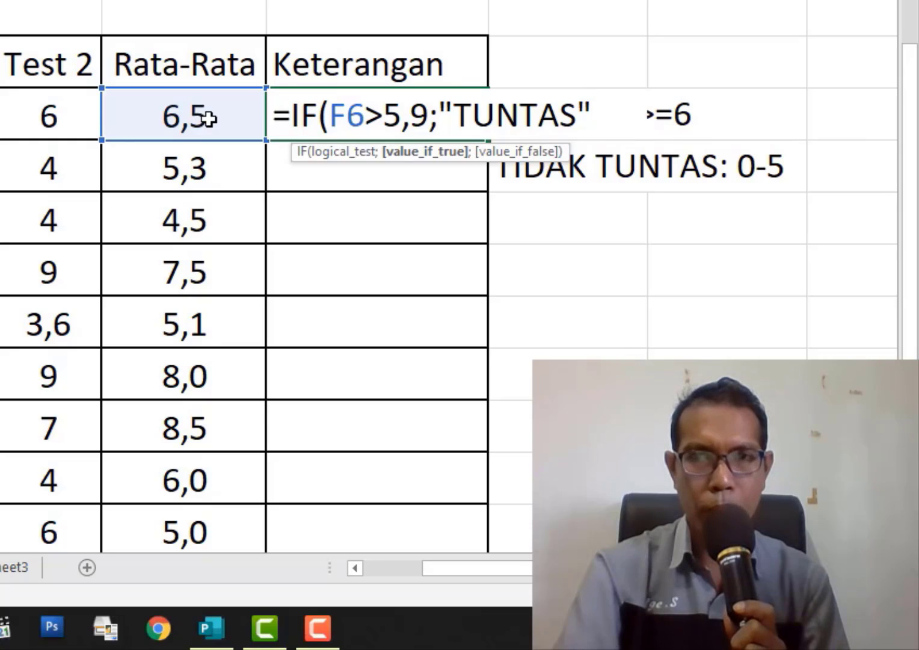
type(";")
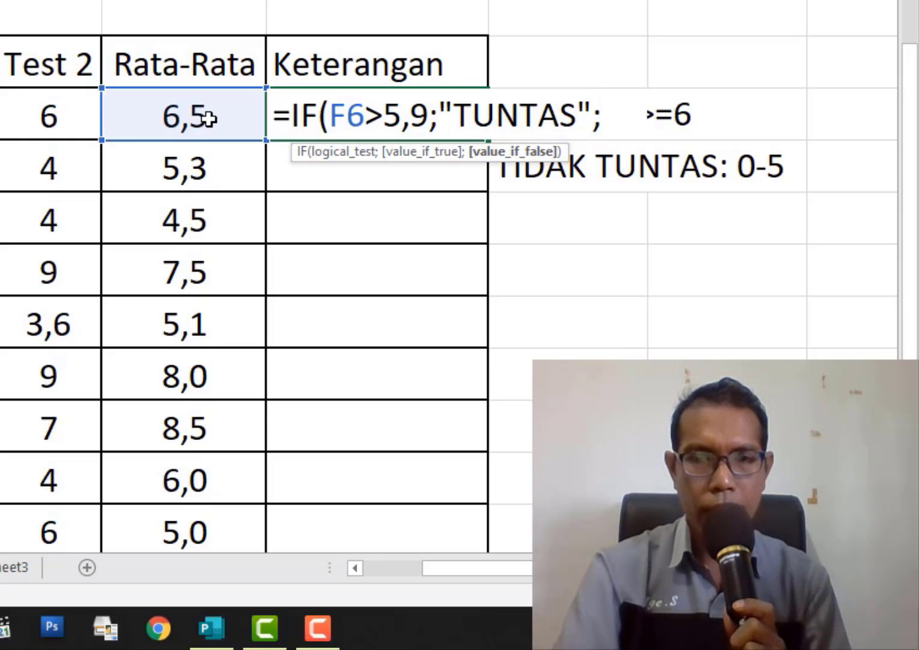
type("\"")
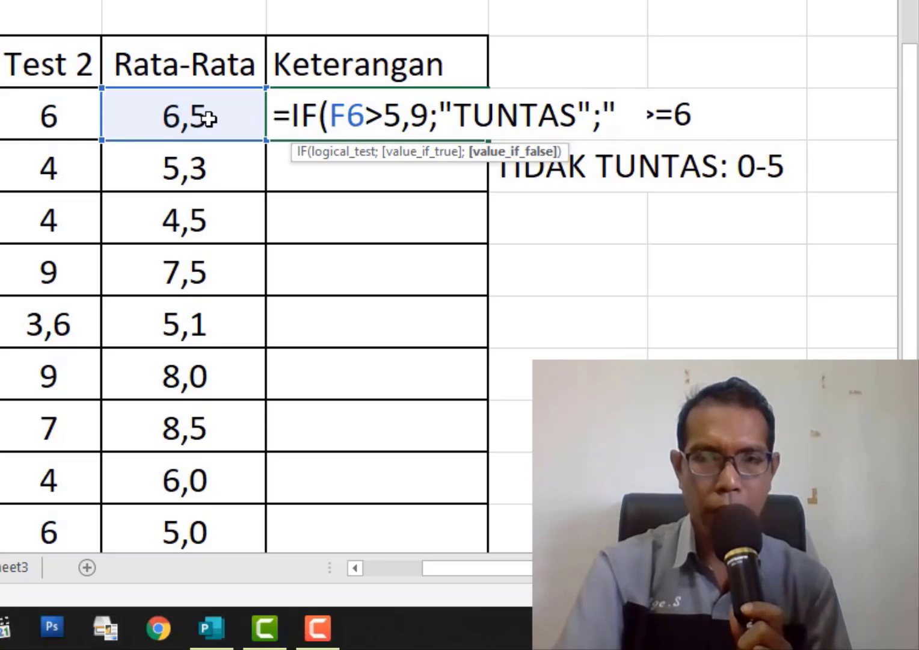
type("TIDA")
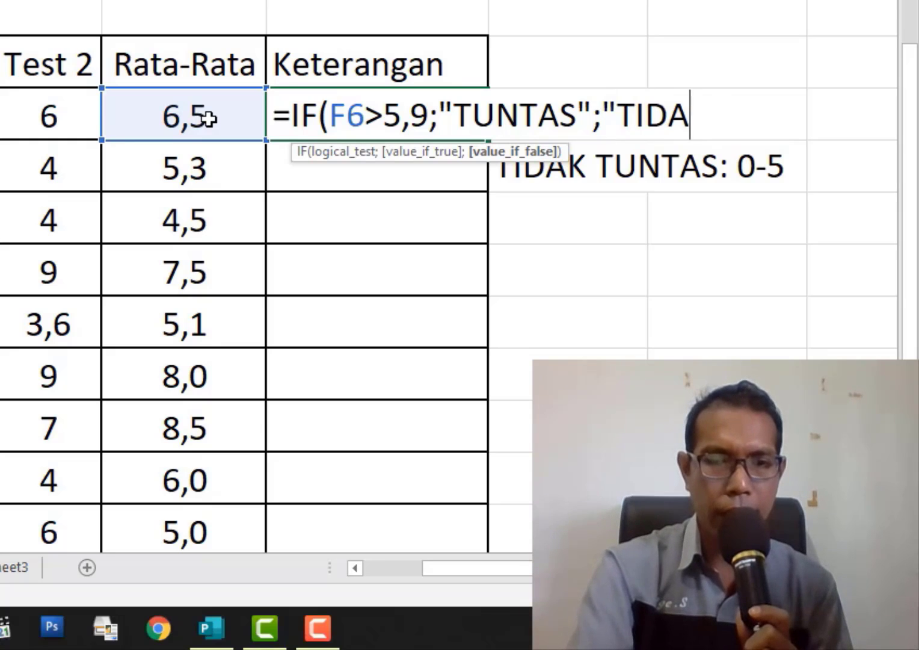
type("K TUNTAS")
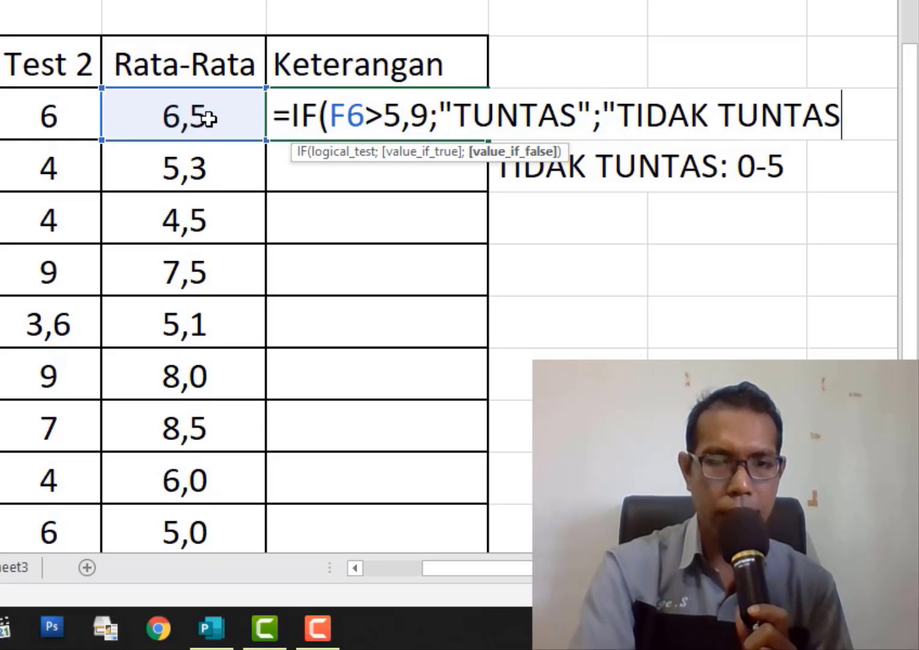
type("\"")
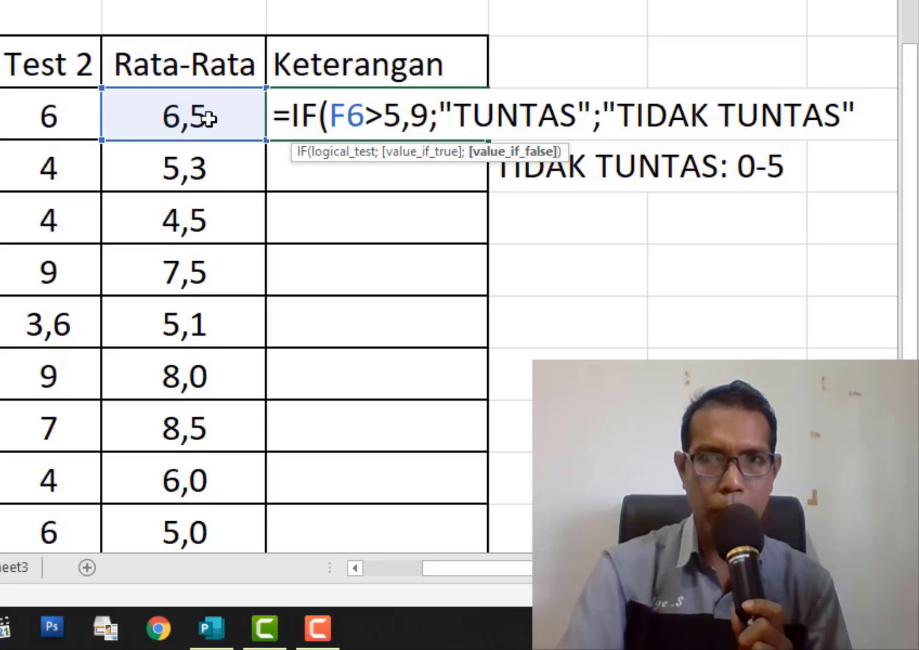
Check the formula's test and result arguments and complete it with the closing parenthesis as =IF(F6>5,9;"TUNTAS";"TIDAK TUNTAS").
left_click(349, 117)
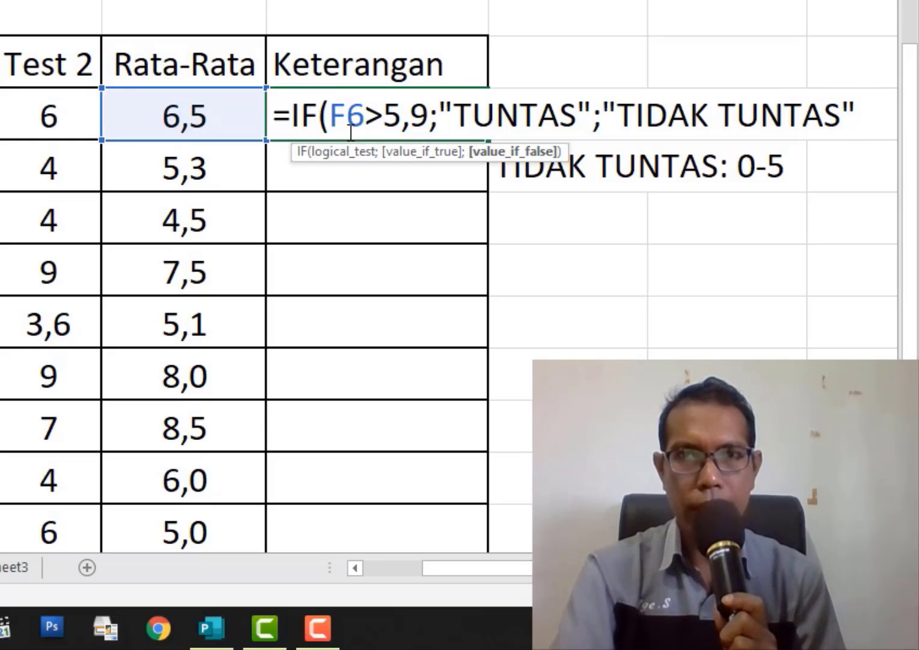
left_click(384, 119)
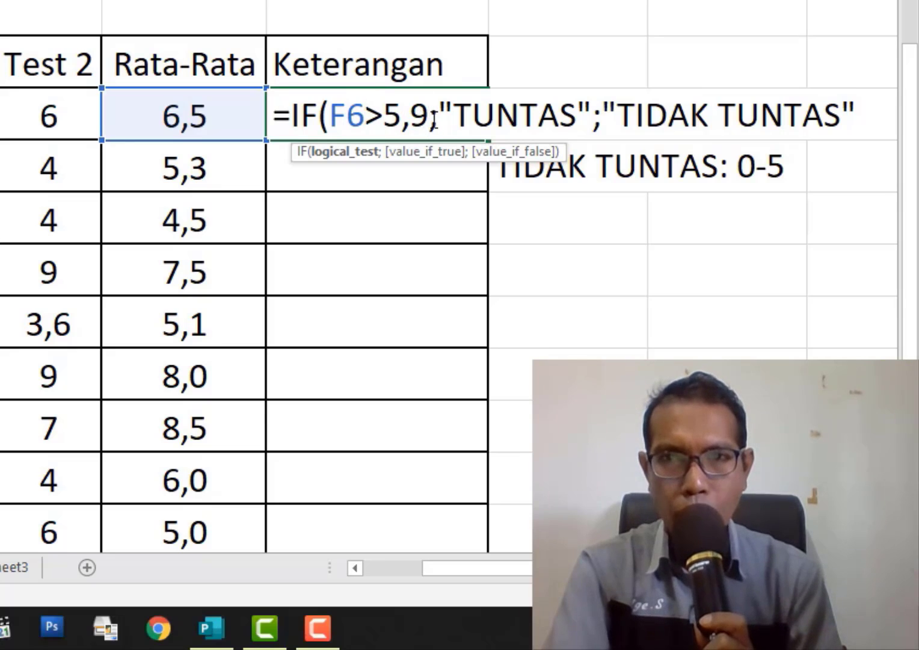
left_click(455, 114)
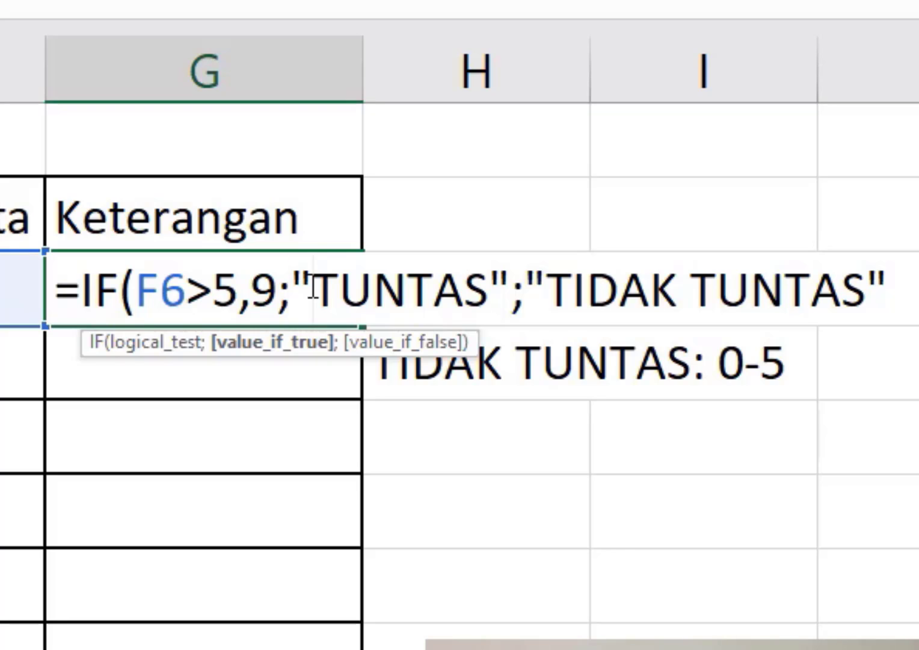
left_click(376, 292)
left_click(522, 292)
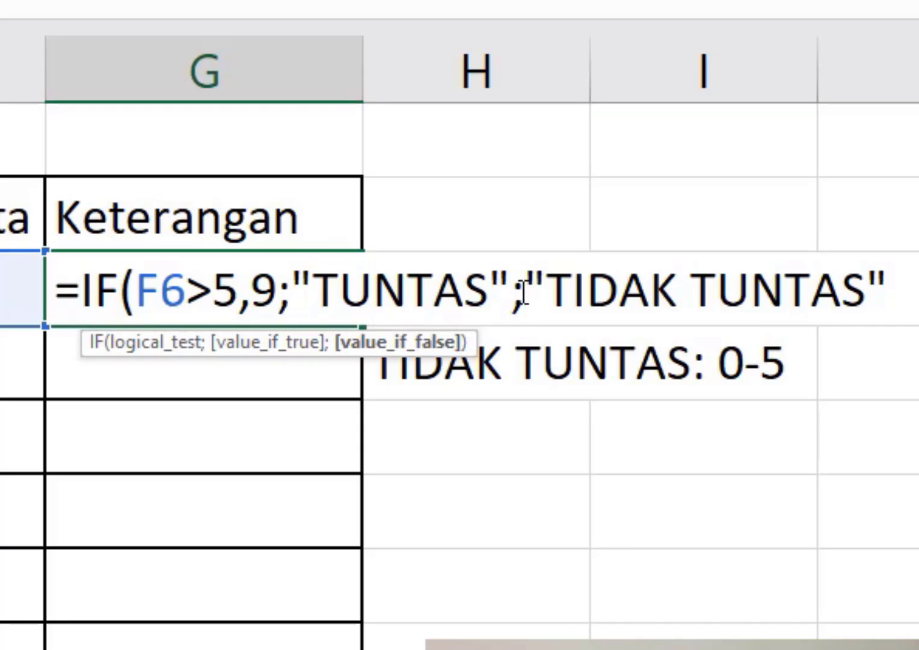
left_click(544, 290)
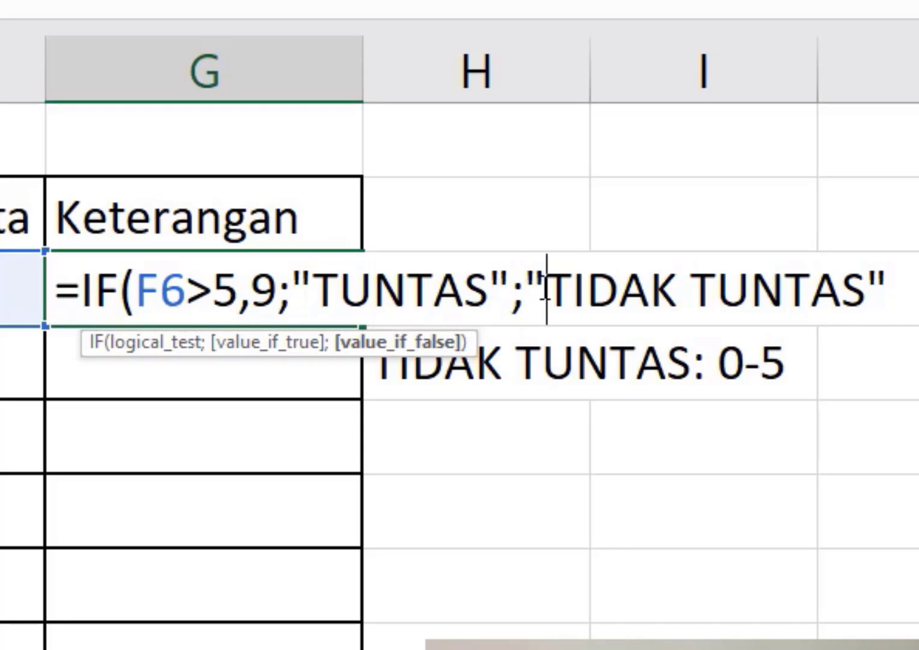
left_click(889, 286)
type(")")
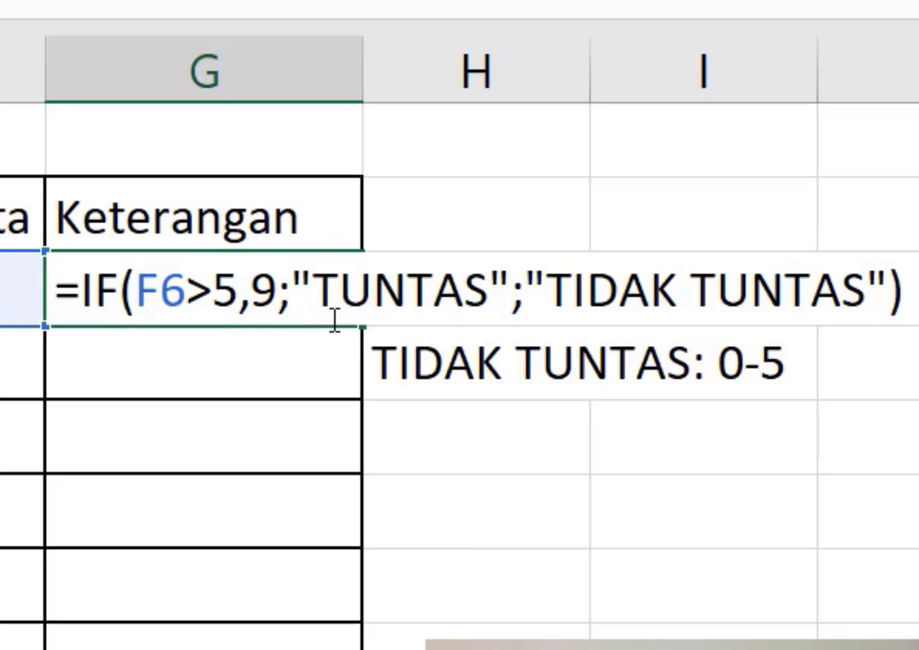
Delete the TIDAK TUNTAS and TUNTAS criteria notes from H7 and H6 beside the Keterangan column.
left_click(388, 364)
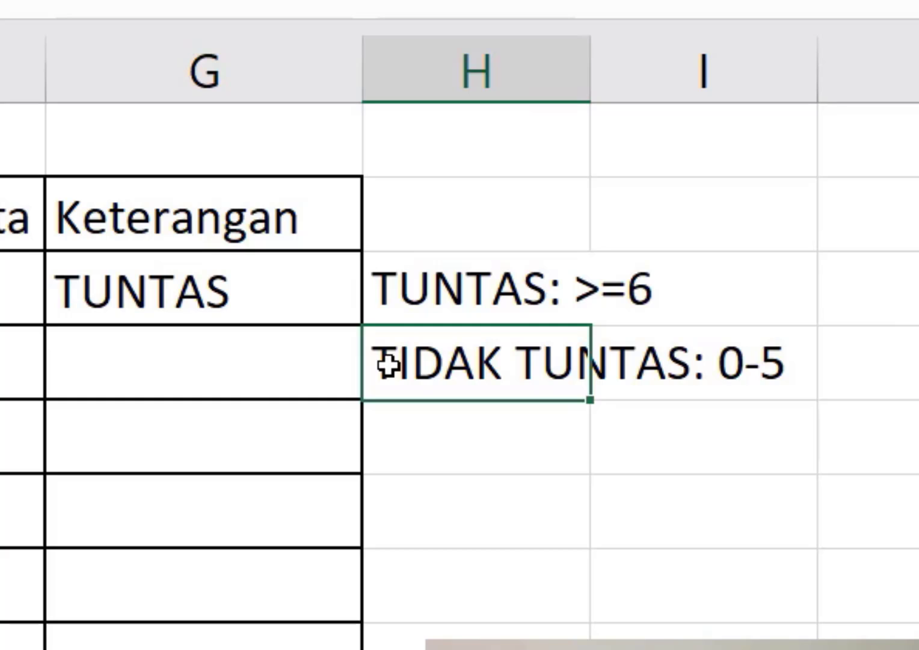
key("Delete")
left_click(424, 308)
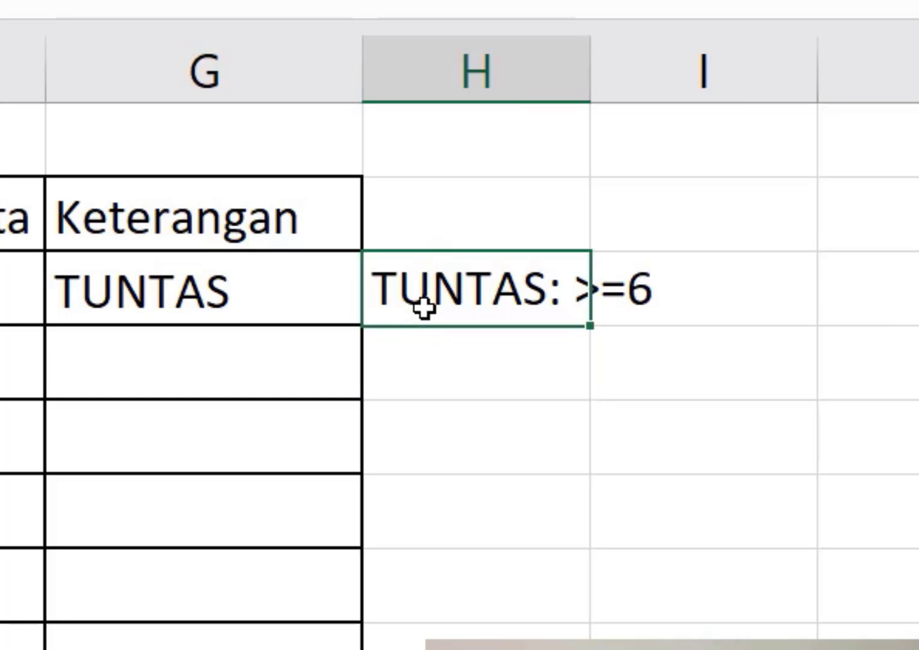
key("Delete")
Review the IF formula in the first student's Keterangan cell and compare its result with the Rata-Rata value.
double_click(215, 298)
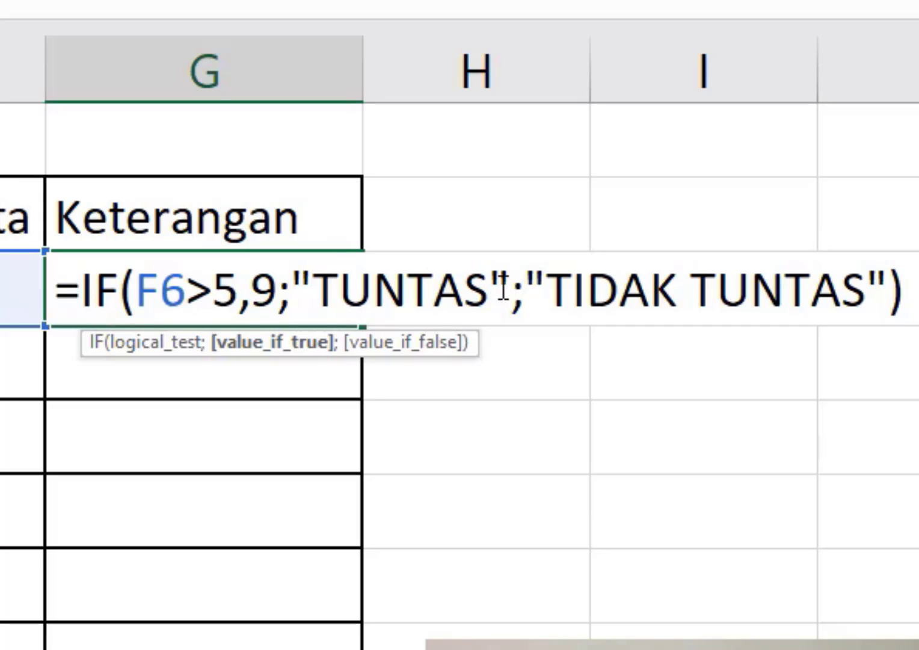
left_click(549, 294)
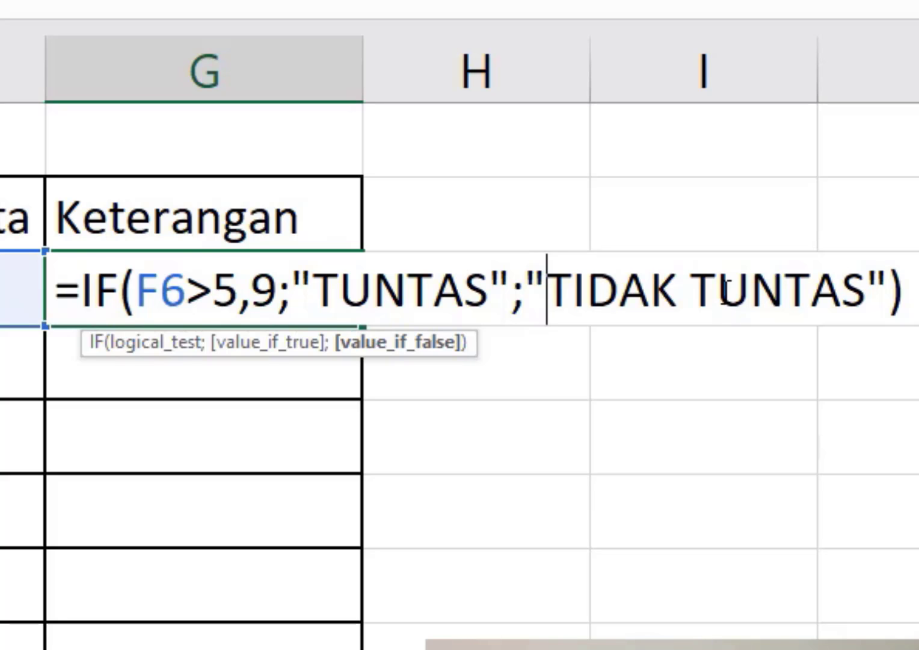
key("Return")
left_click(359, 281)
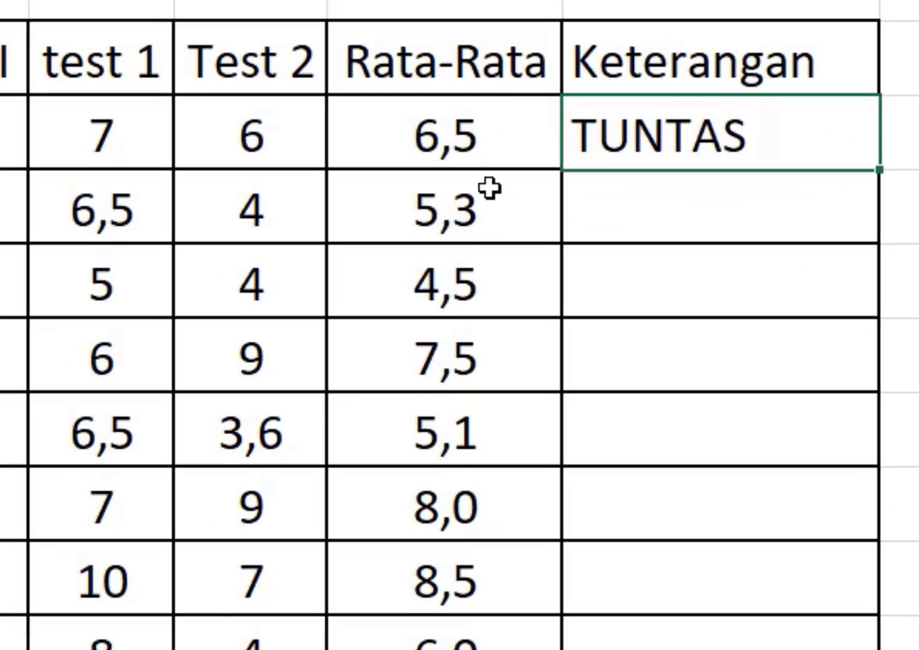
left_click(462, 154)
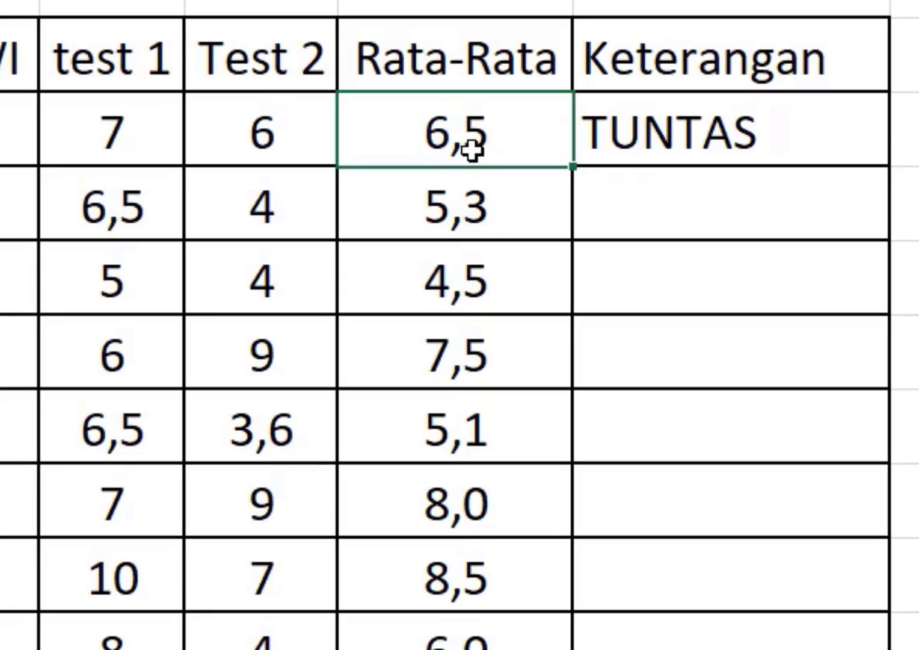